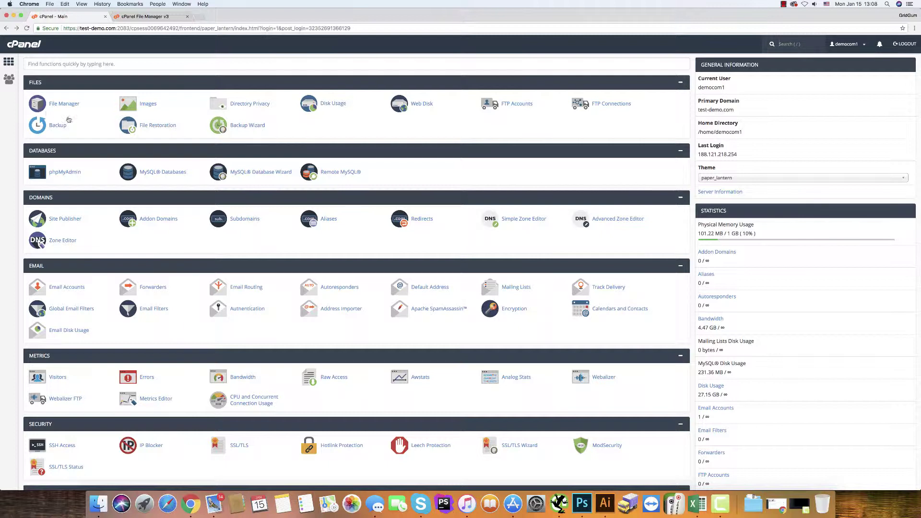
- Create the MySQL database democom1_radioone and return to the MySQL Databases overview
left_click(151, 173)
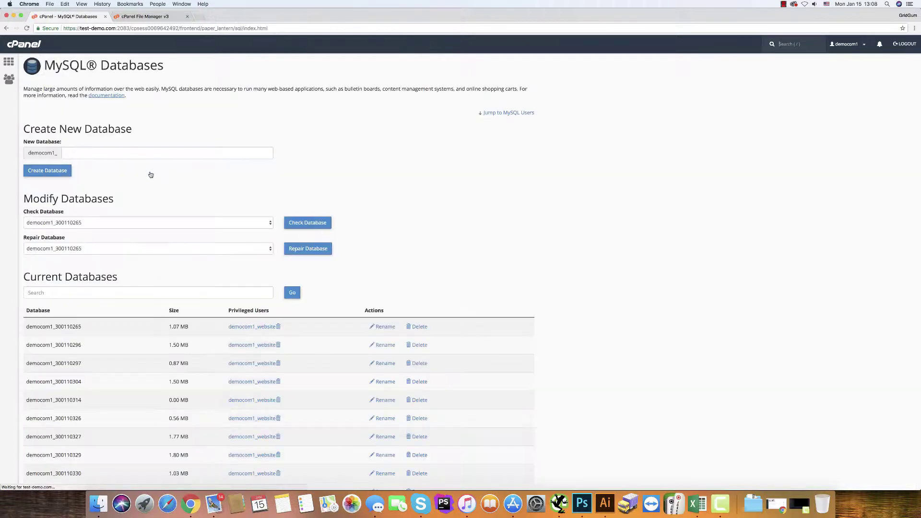
left_click(75, 154)
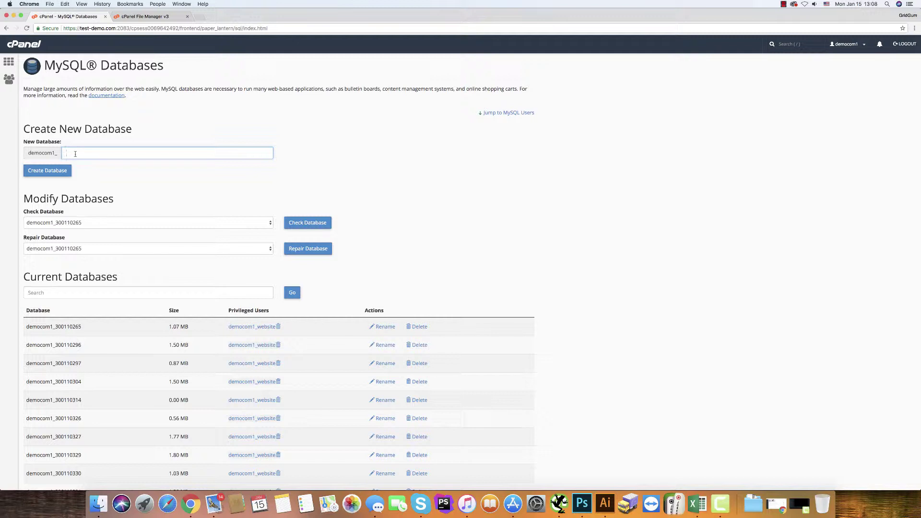
type("radioone")
left_click(44, 171)
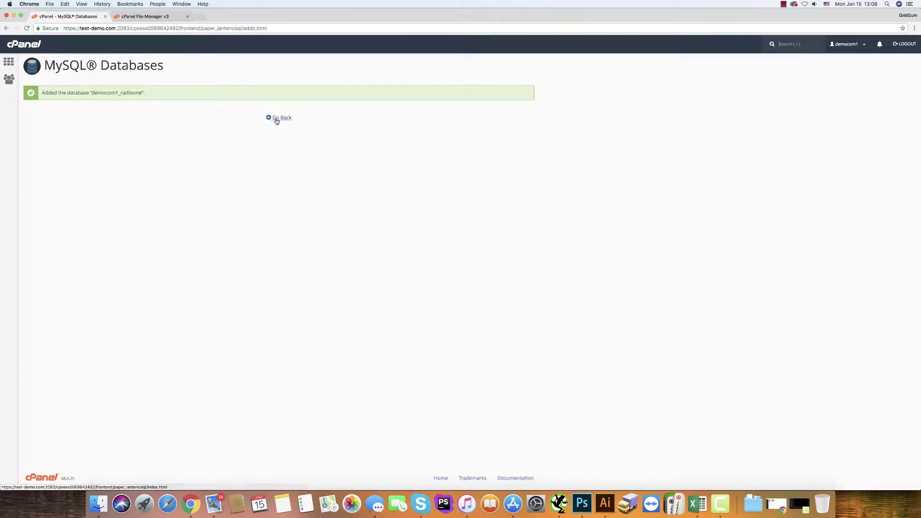
left_click(274, 118)
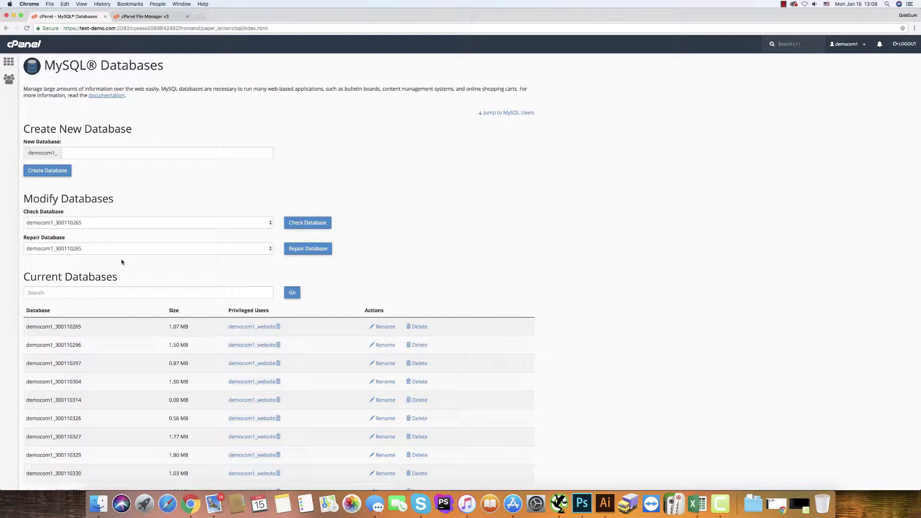
scroll(122, 261, "down", 10)
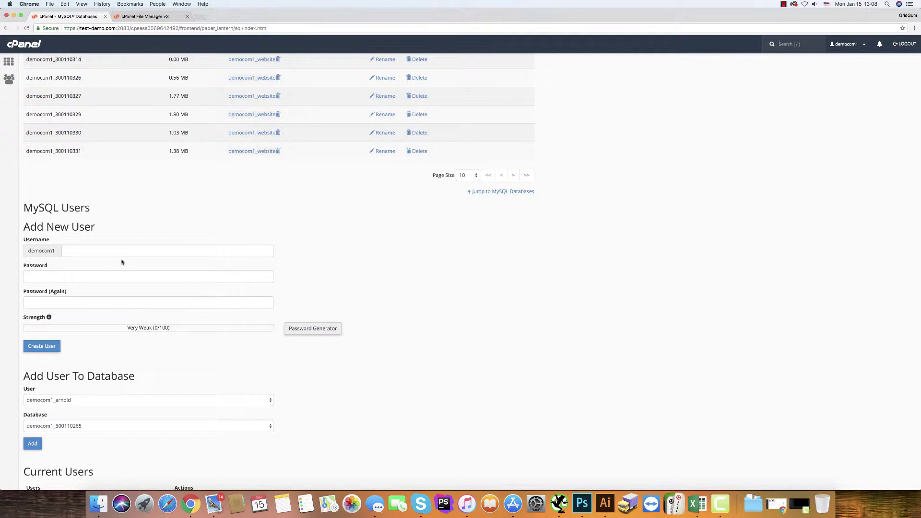
left_click(76, 249)
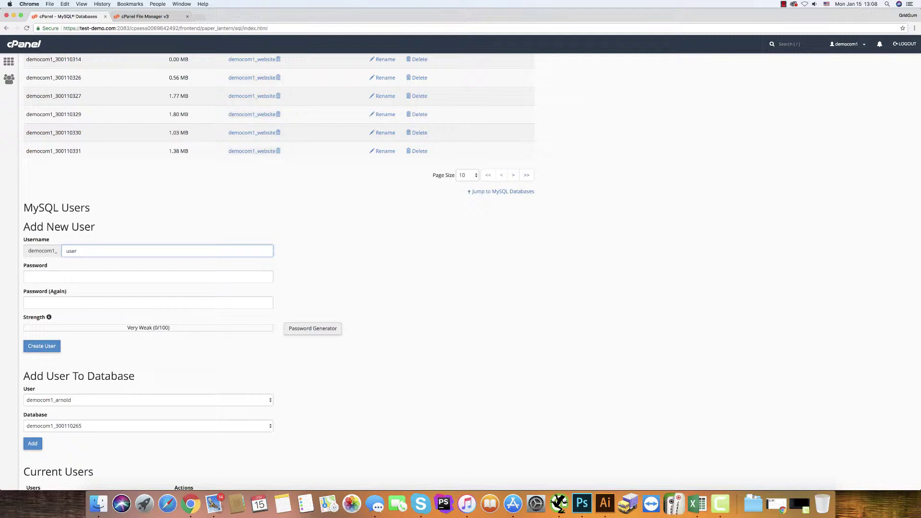
left_click(44, 277)
type("•••••")
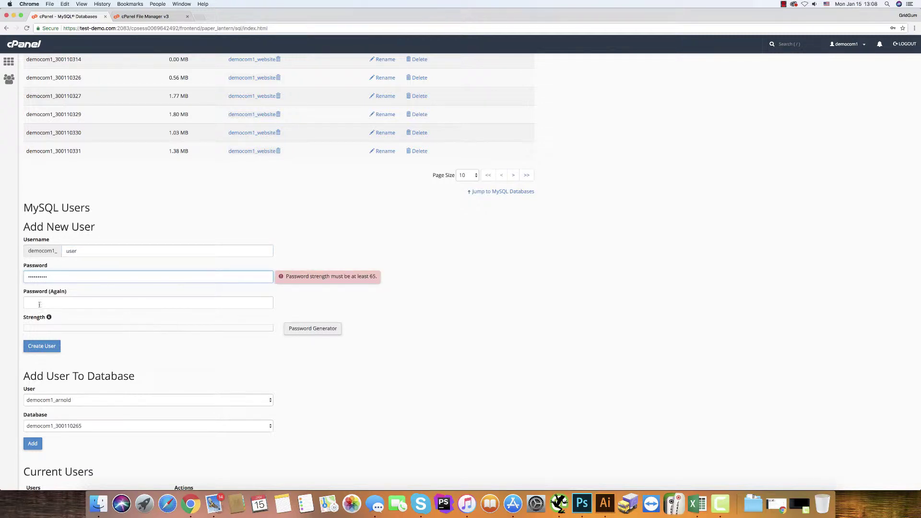
left_click(65, 300)
type("••")
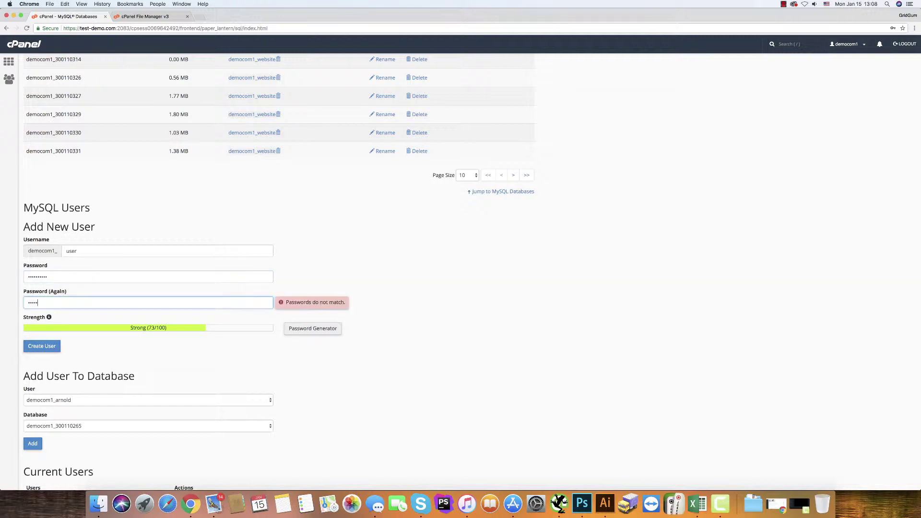
type("••••••••")
left_click(41, 347)
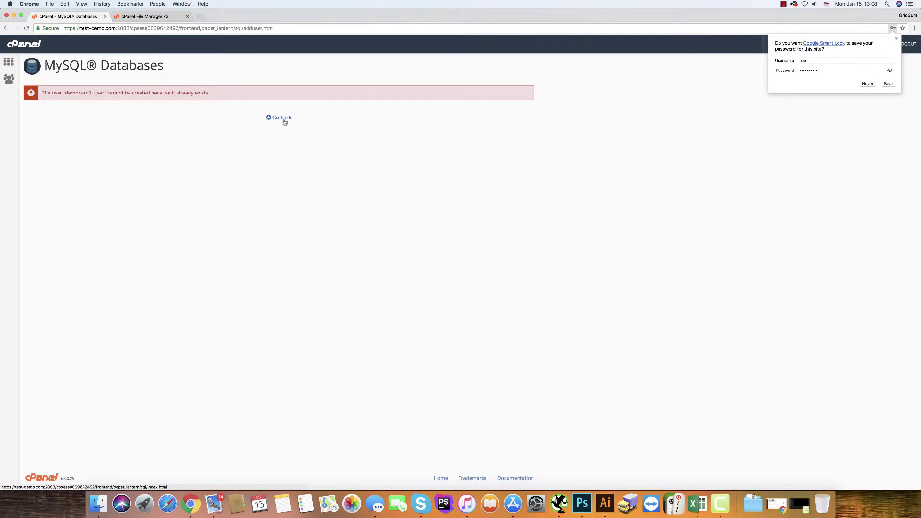
left_click(279, 120)
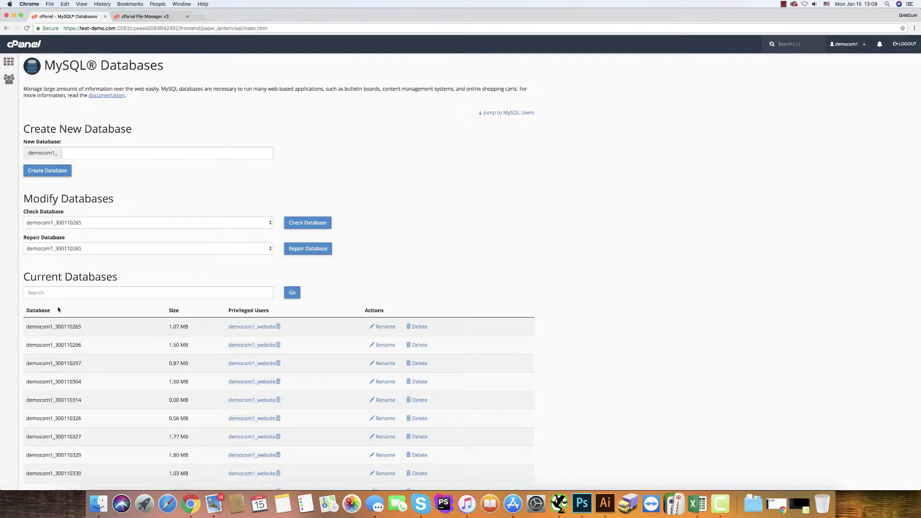
- Add MySQL user 'word' (democom1_word) with a strong password entered twice
scroll(66, 262, "down", 5)
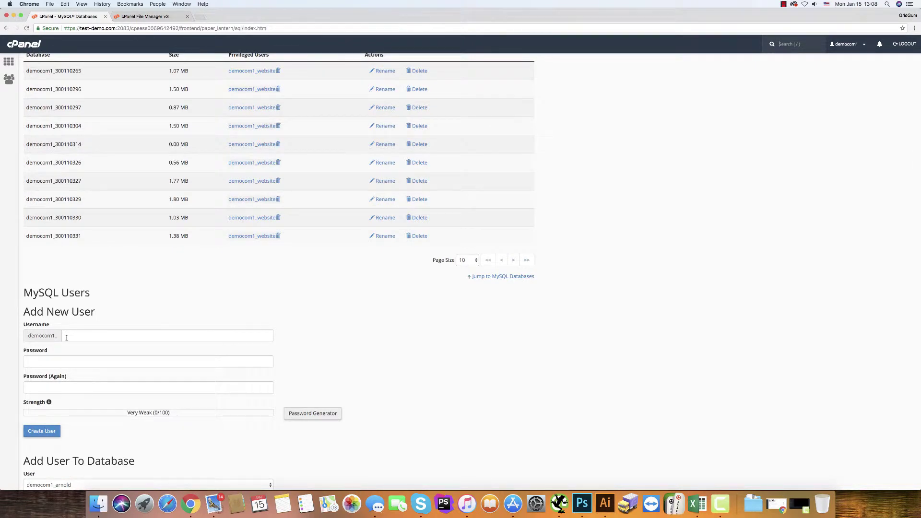
left_click(70, 335)
type("wordpre")
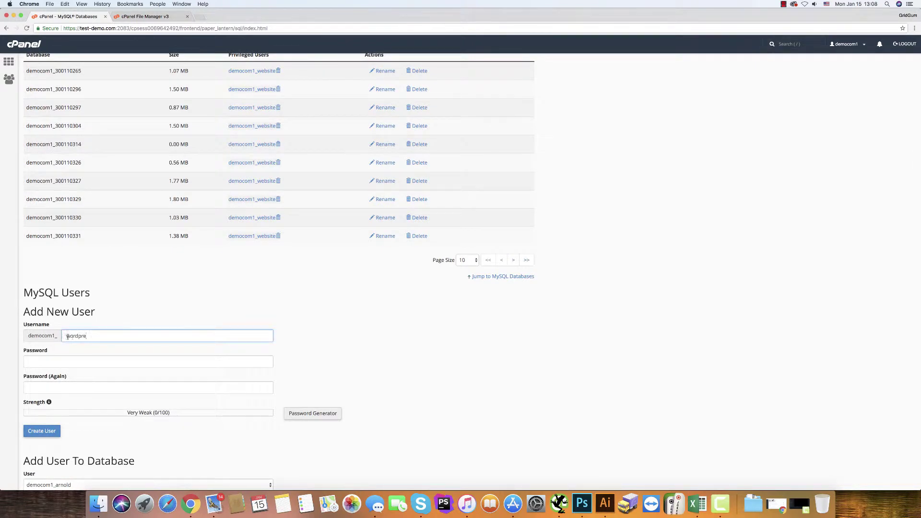
left_click_drag(80, 337, 100, 339)
key("BackSpace")
left_click(30, 361)
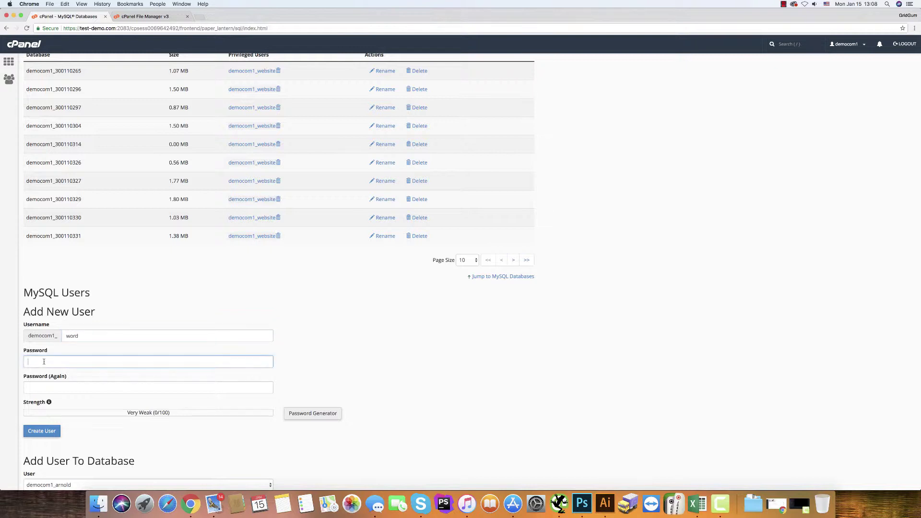
type("••••••")
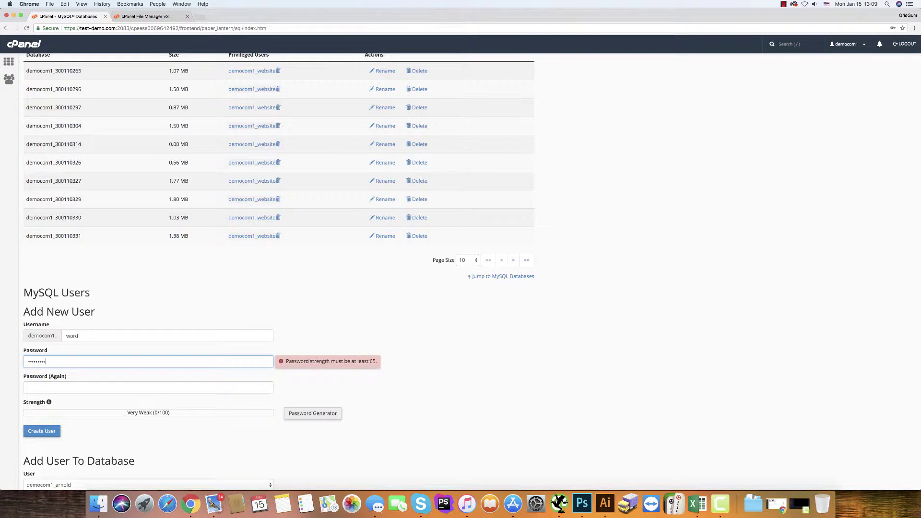
type("•")
key("Tab")
type("•••")
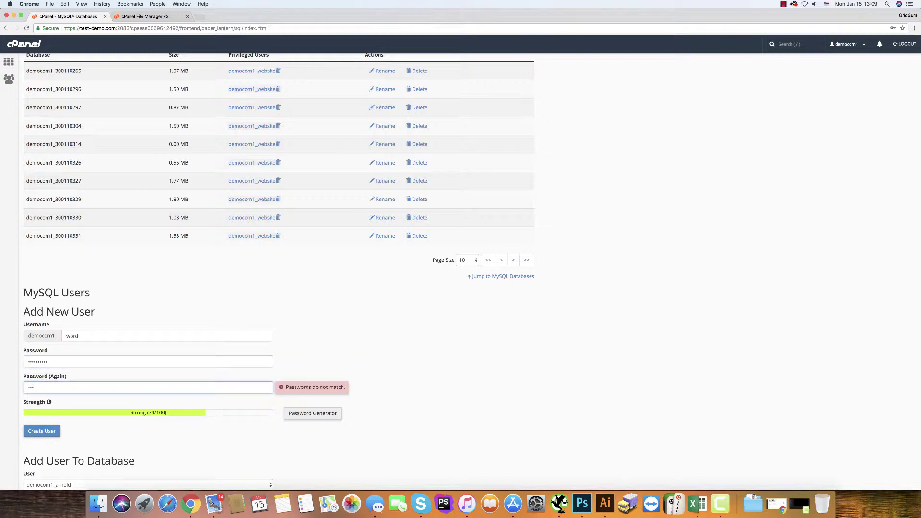
type("•")
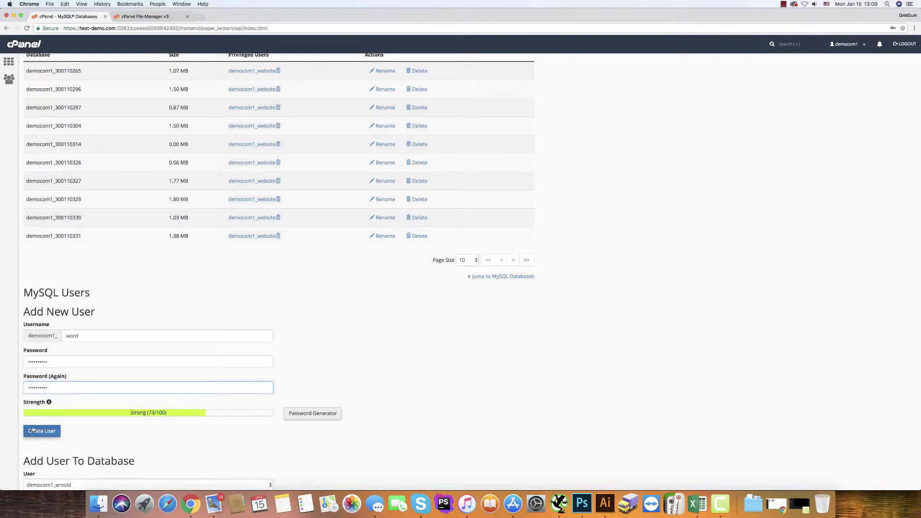
left_click(37, 432)
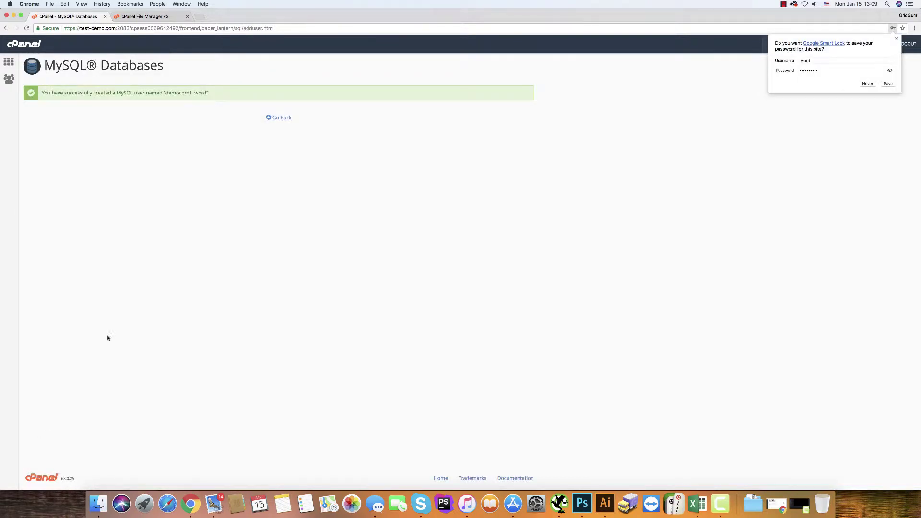
- Add user democom1_word to the database democom1_radioone
left_click(270, 118)
scroll(110, 296, "down", 10)
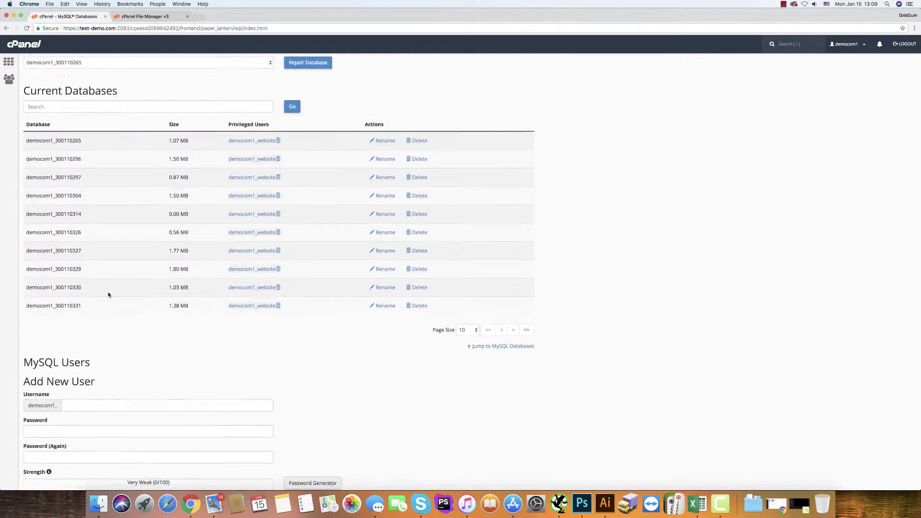
scroll(104, 289, "down", 3)
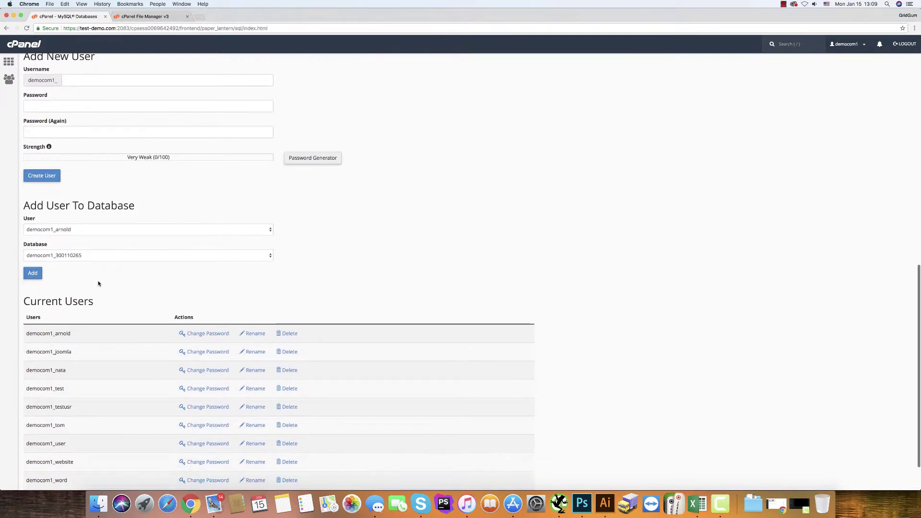
left_click(68, 230)
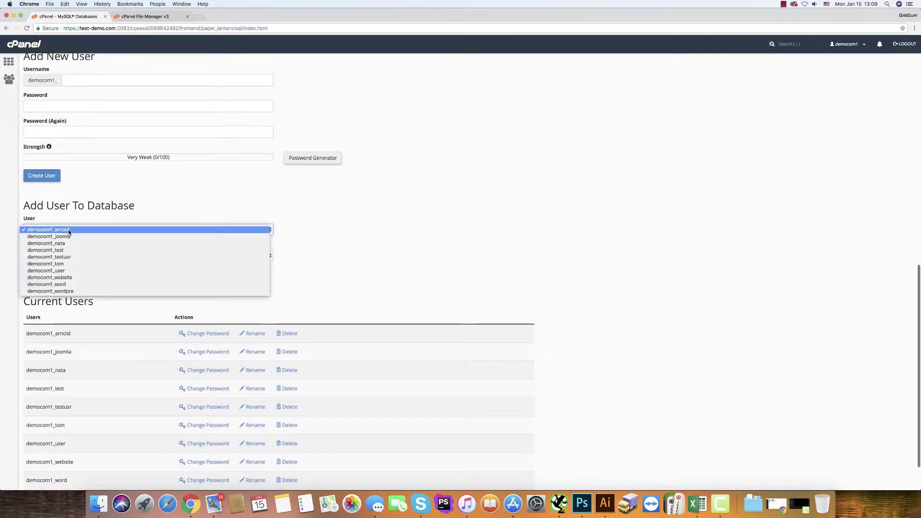
left_click(62, 284)
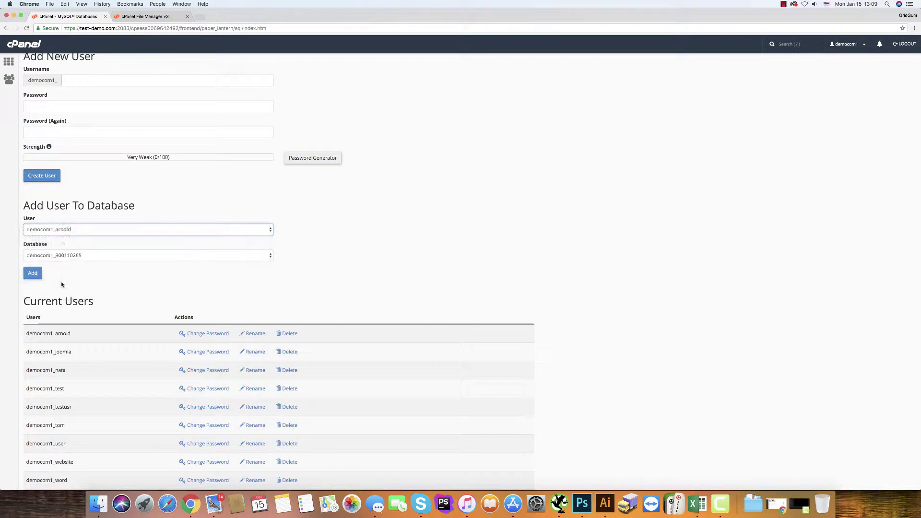
left_click(44, 257)
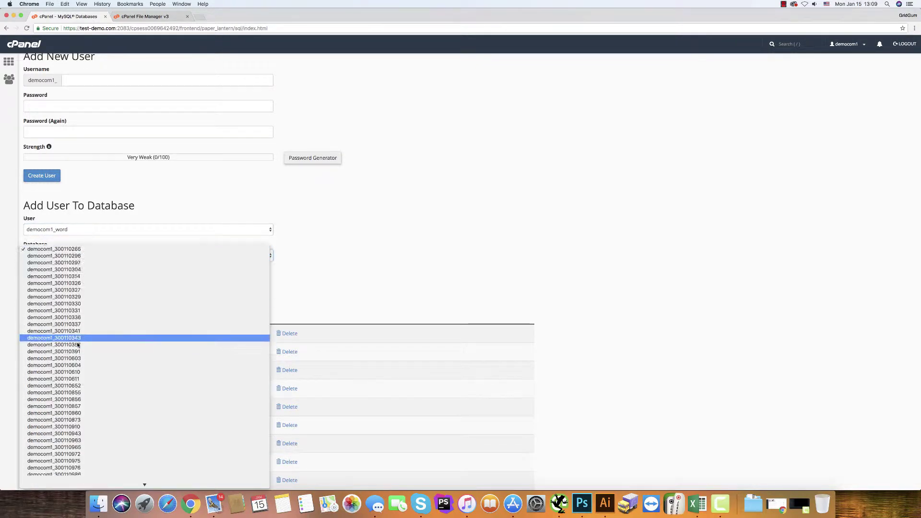
scroll(77, 336, "down", 5)
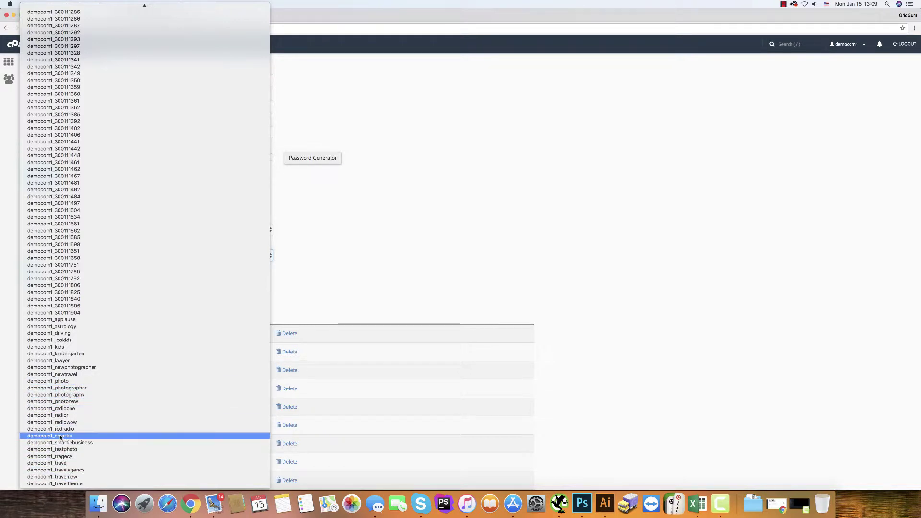
left_click(58, 410)
scroll(20, 342, "down", 2)
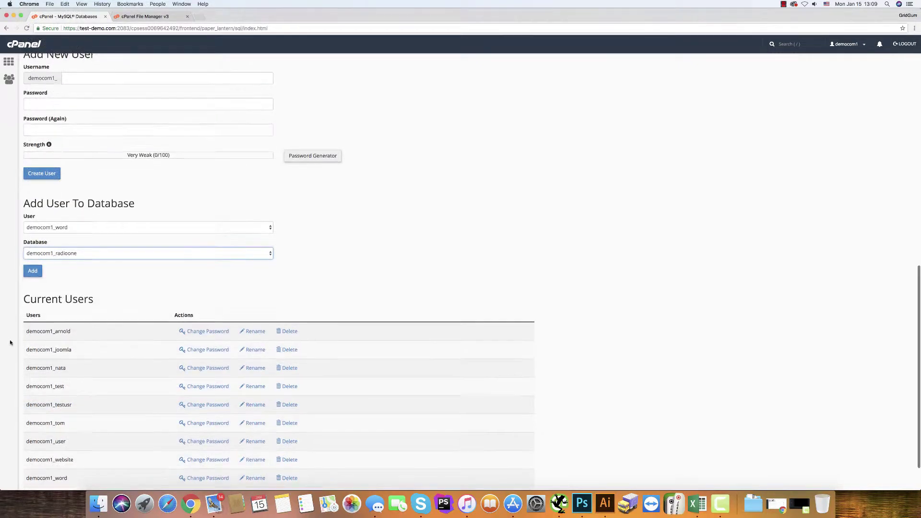
left_click(33, 222)
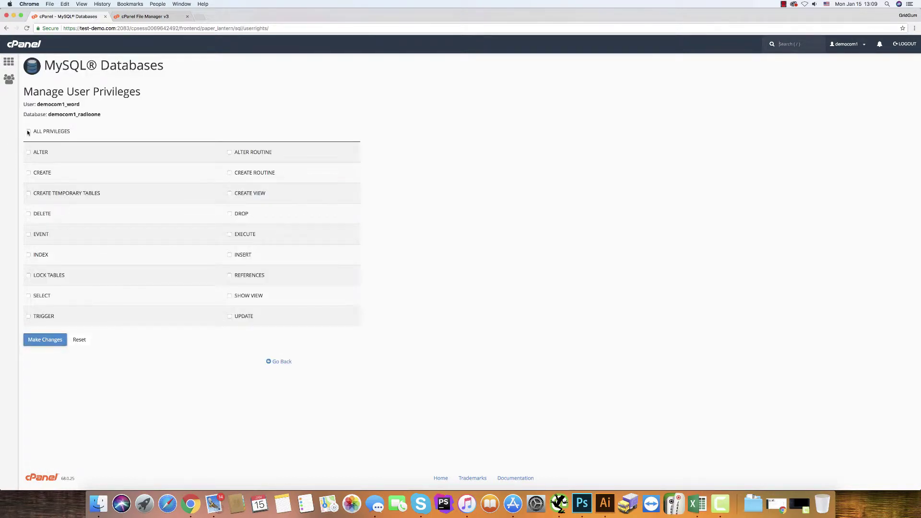
- Grant democom1_word all privileges on democom1_radioone and save the changes
left_click(28, 131)
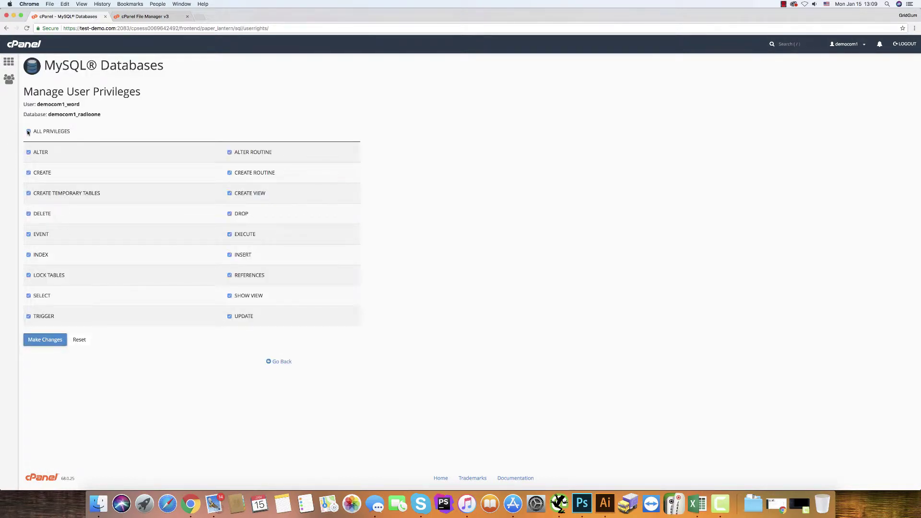
left_click(44, 340)
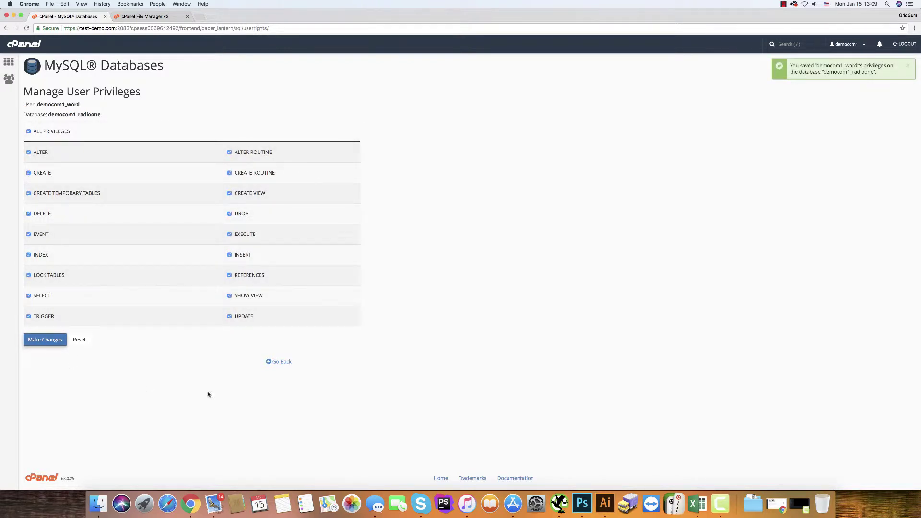
left_click(281, 362)
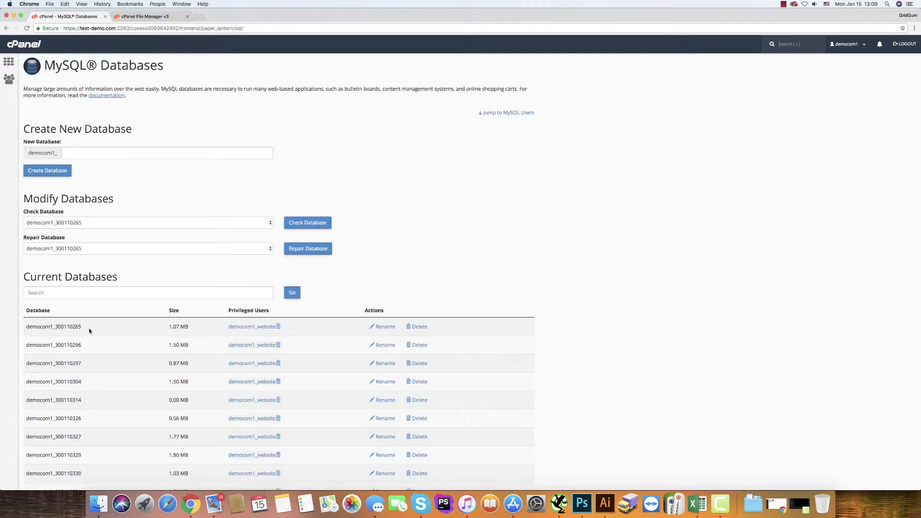
- Scroll back to the top of MySQL Databases and return to the cPanel home page
scroll(42, 287, "down", 10)
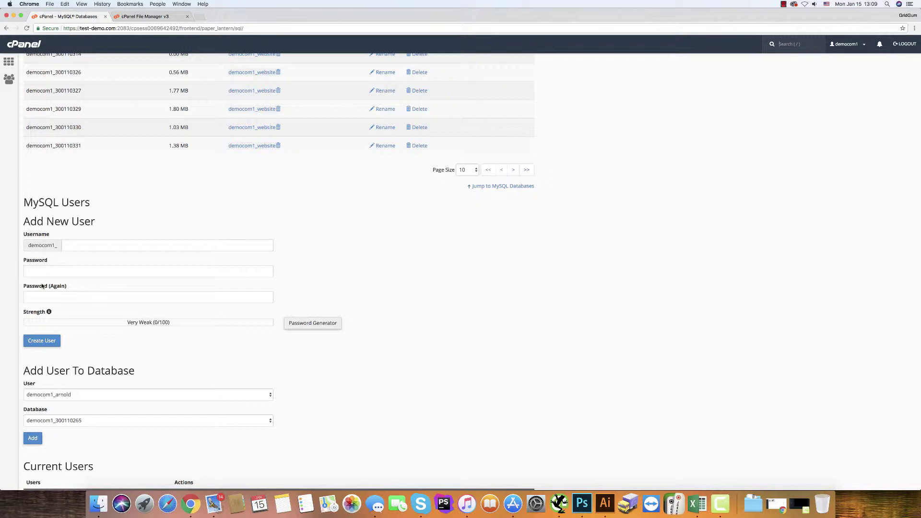
key("Home")
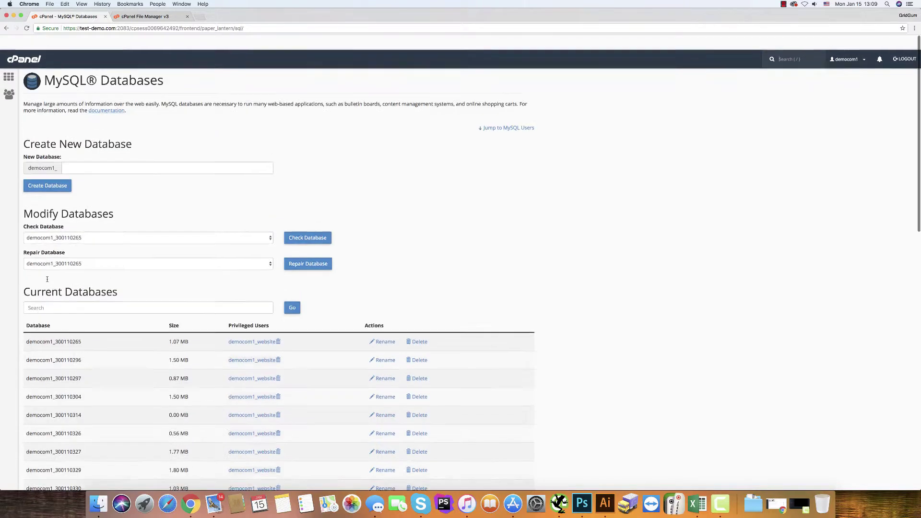
left_click(9, 61)
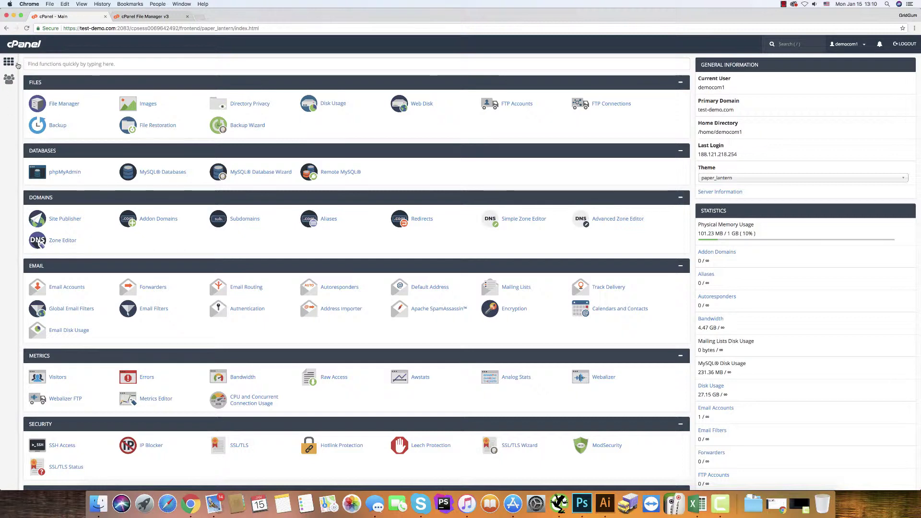
- In File Manager, check that public_html/radioone is empty and expand public_html in the folder tree
left_click(56, 106)
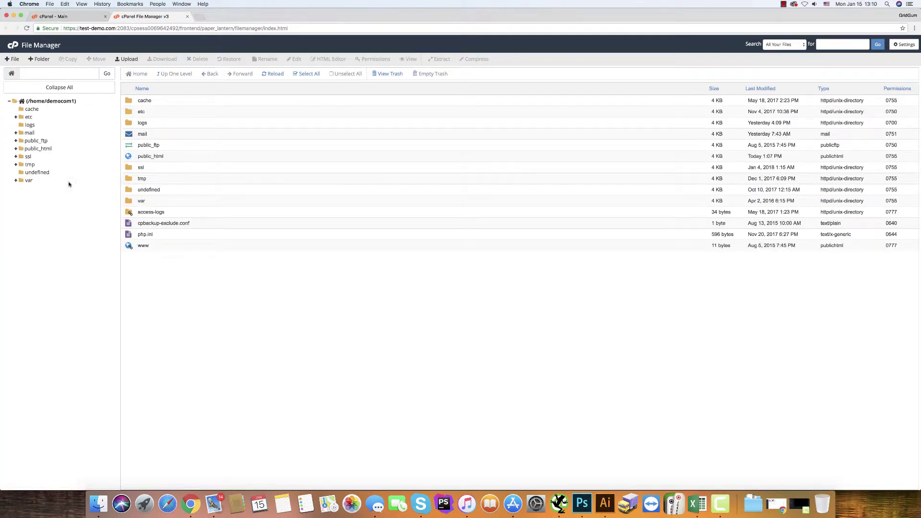
double_click(128, 157)
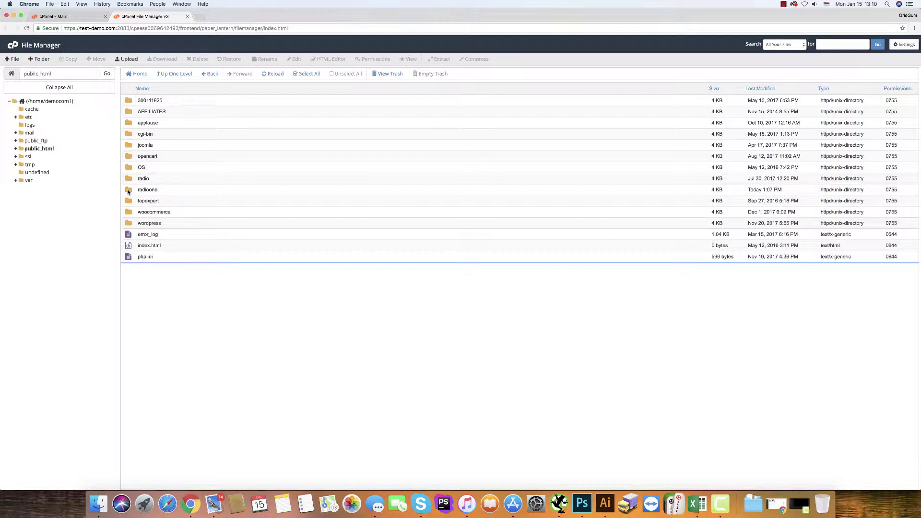
double_click(129, 190)
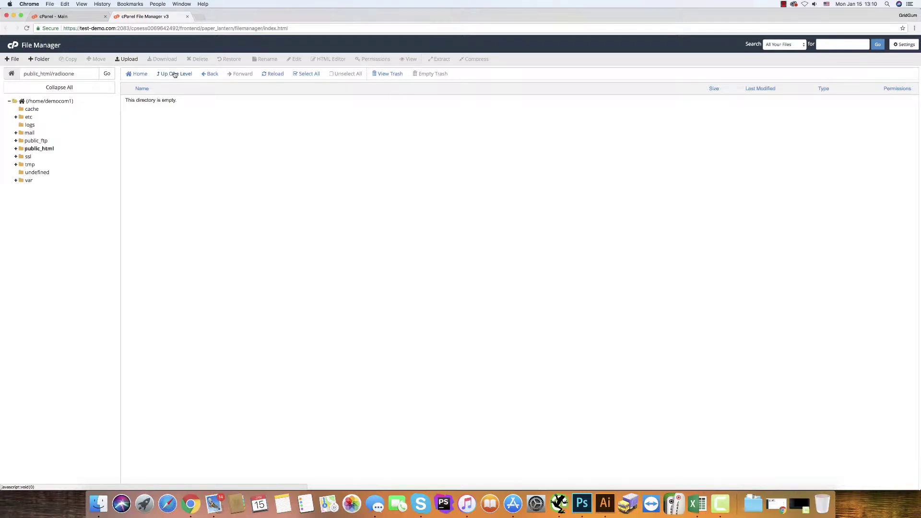
left_click(174, 75)
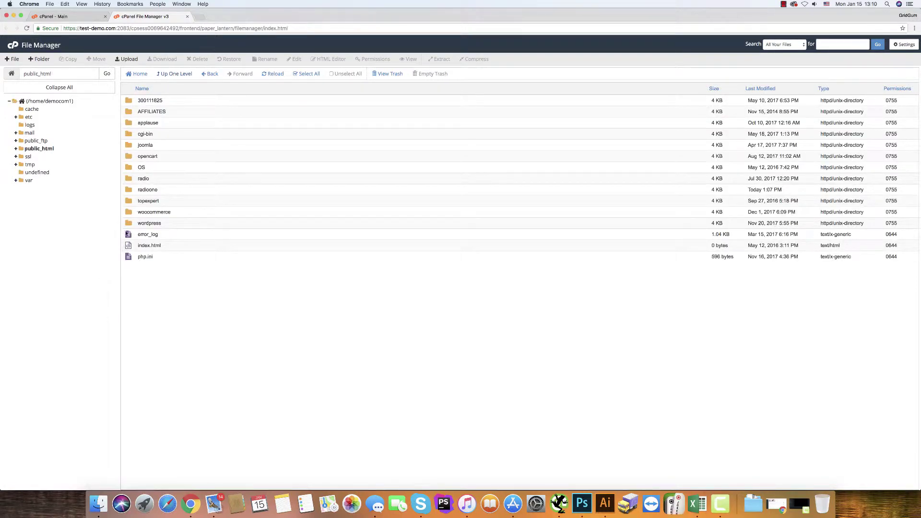
left_click(16, 149)
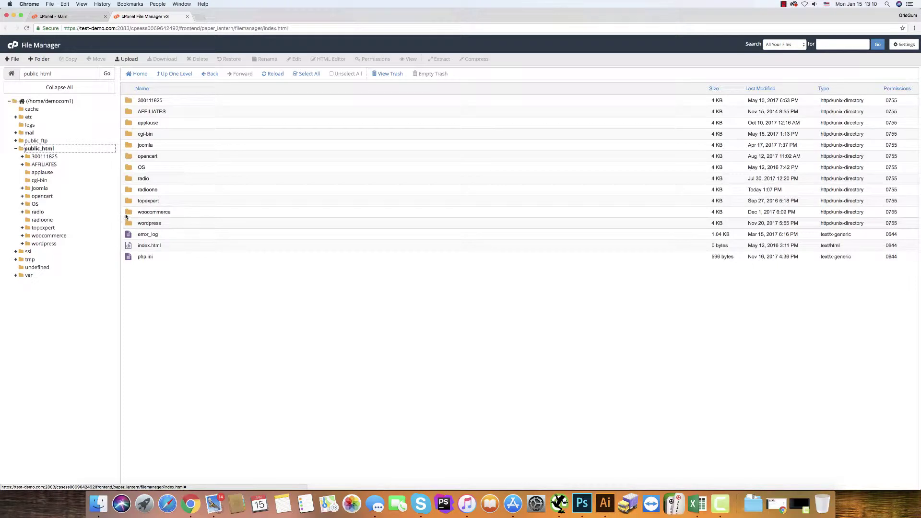
- Move wordpress-4.9.zip from public_html/wordpress up to public_html, then into radioone
double_click(129, 223)
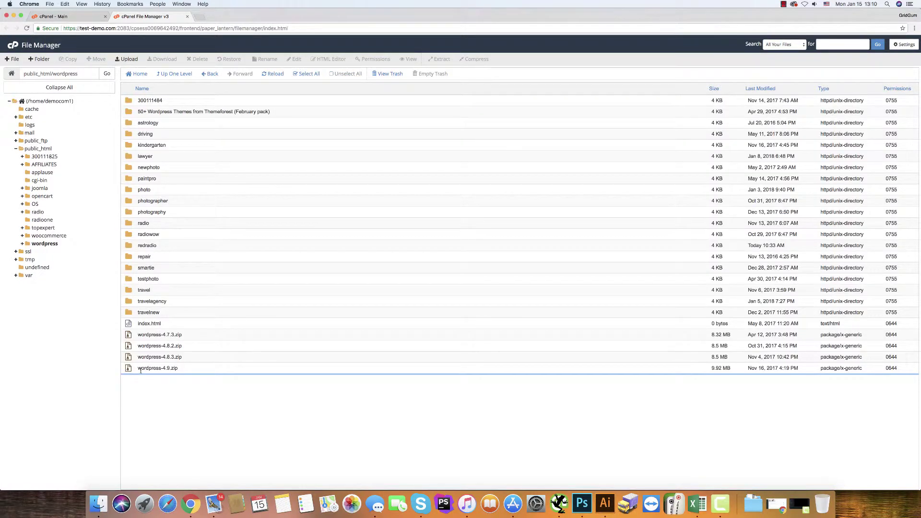
left_click(141, 368)
left_click_drag(128, 369, 31, 150)
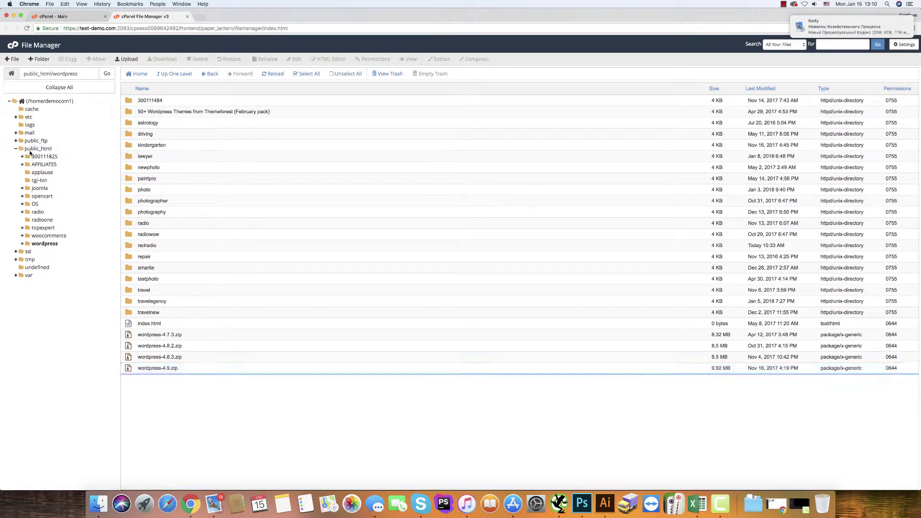
left_click(31, 149)
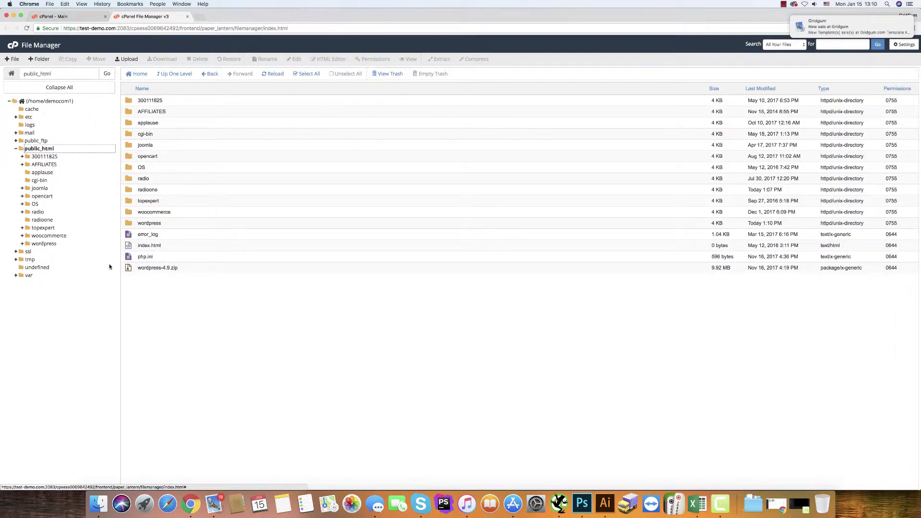
left_click(128, 270)
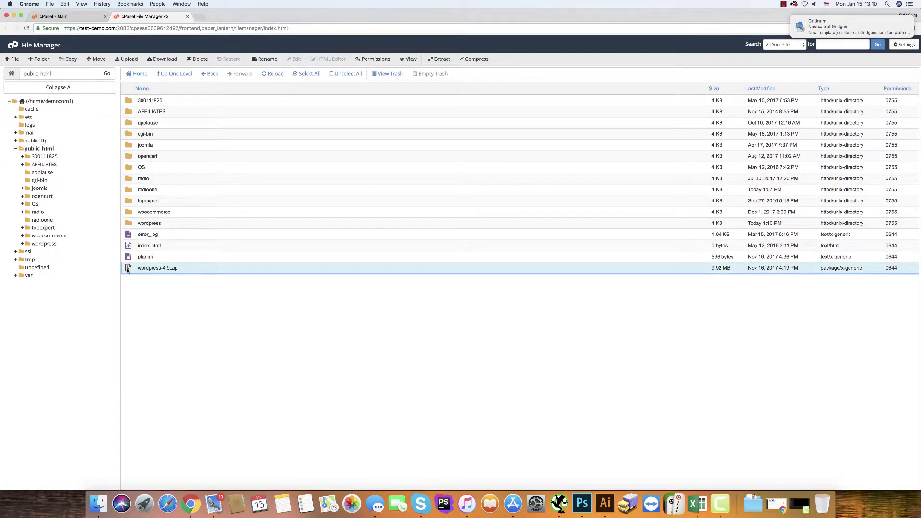
left_click_drag(128, 270, 130, 192)
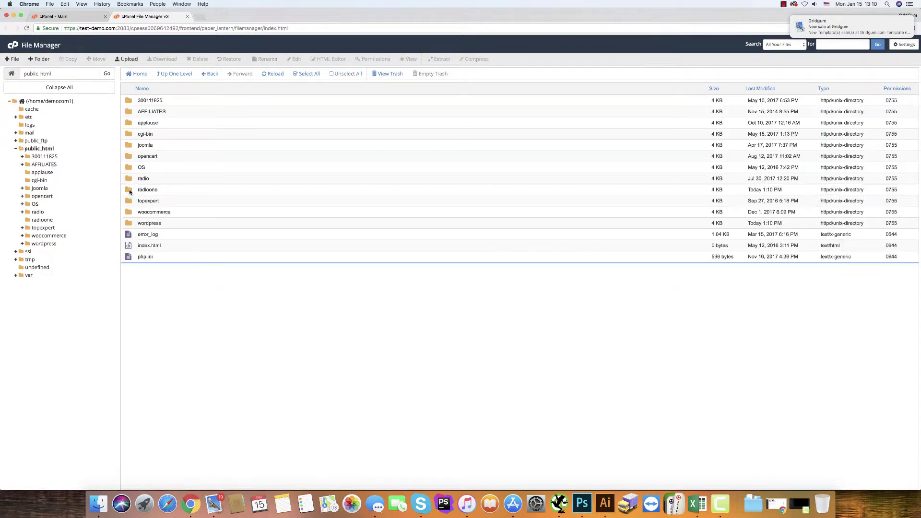
- Extract wordpress-4.9.zip inside radioone and close the extraction results
double_click(134, 192)
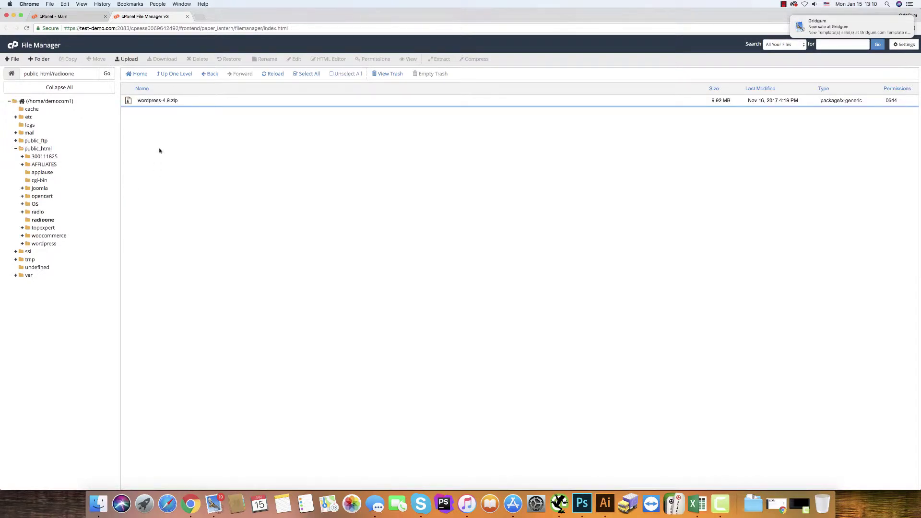
left_click(158, 102)
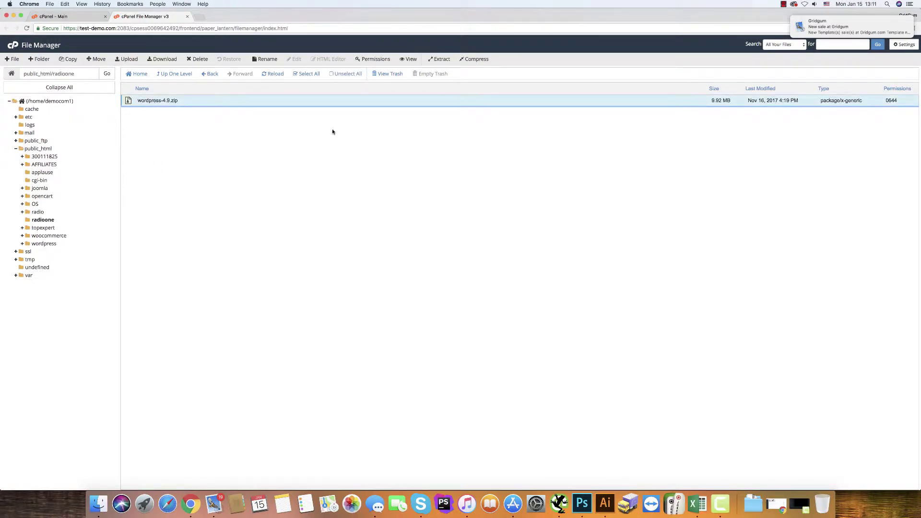
left_click(440, 60)
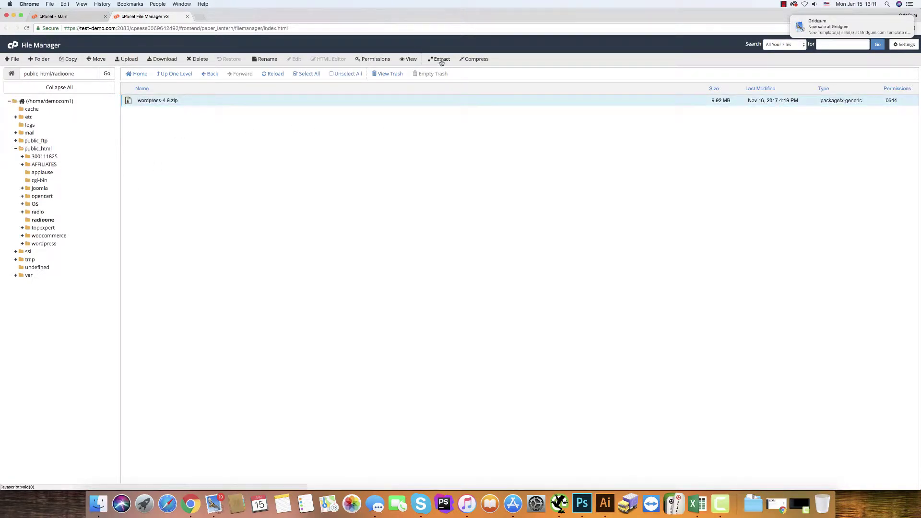
left_click(513, 299)
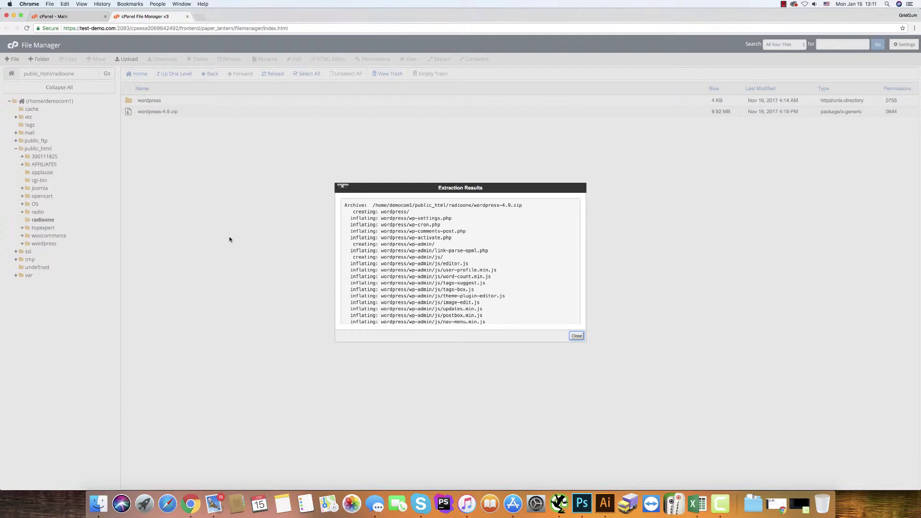
left_click(573, 337)
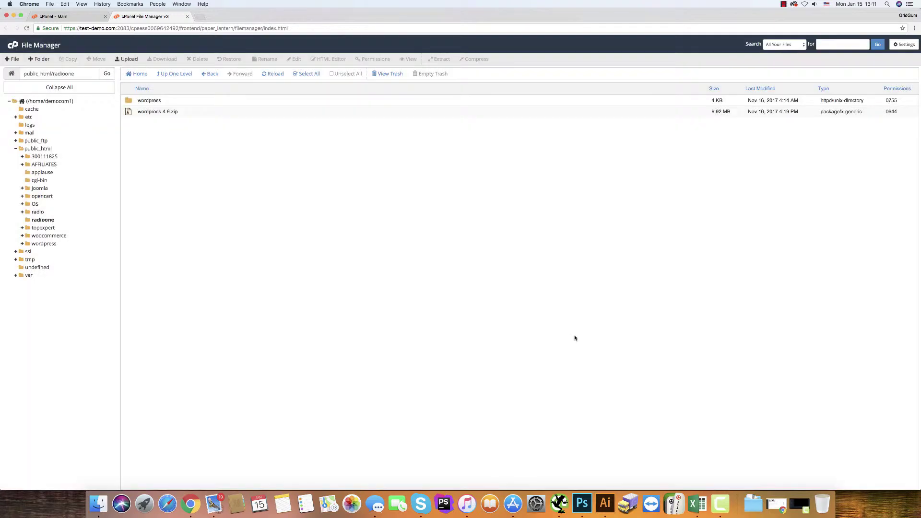
- Move the zip to public_ftp and move all extracted WordPress files up into radioone
left_click(129, 114)
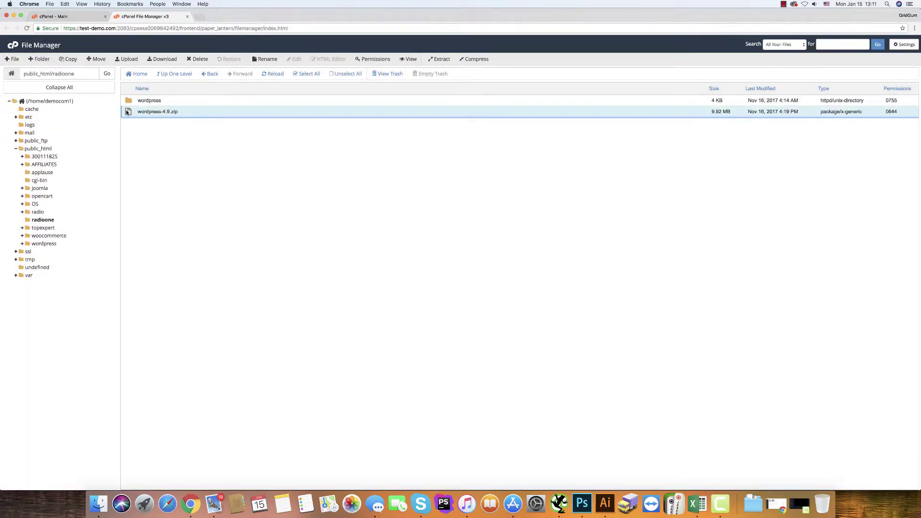
left_click_drag(128, 113, 53, 142)
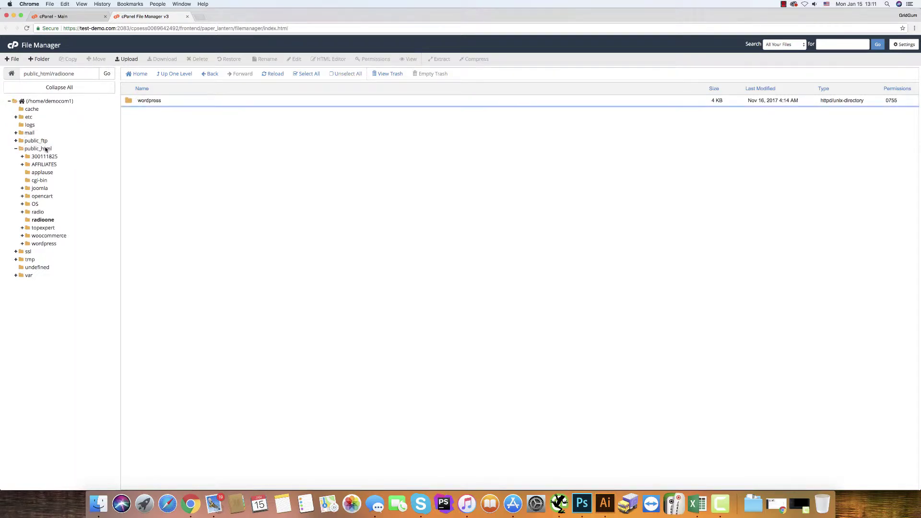
double_click(129, 101)
left_click(132, 103)
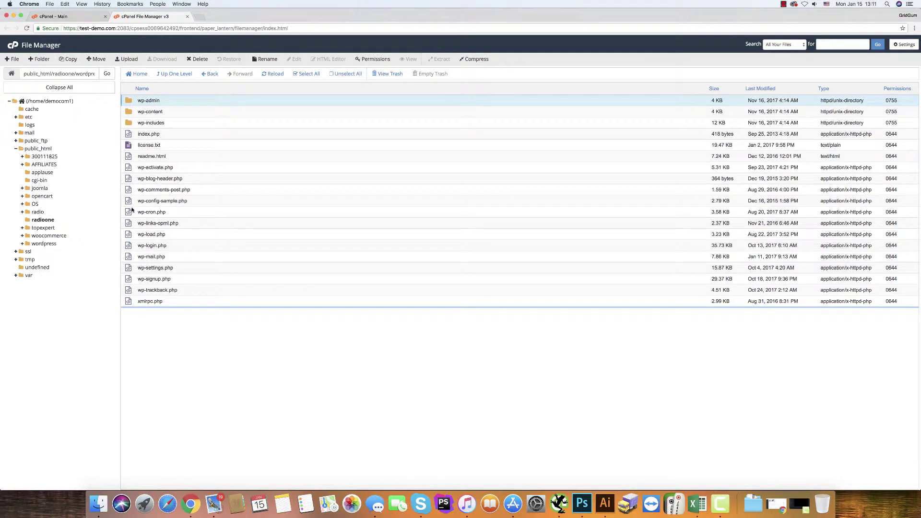
key("super+a")
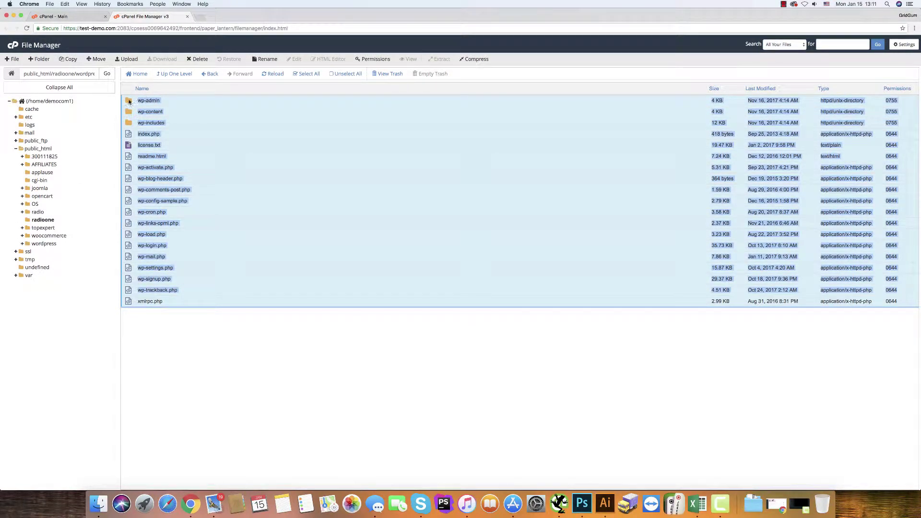
left_click_drag(129, 101, 49, 221)
- Trash the emptied wordpress folder and select the site's domain in the address bar
left_click(165, 76)
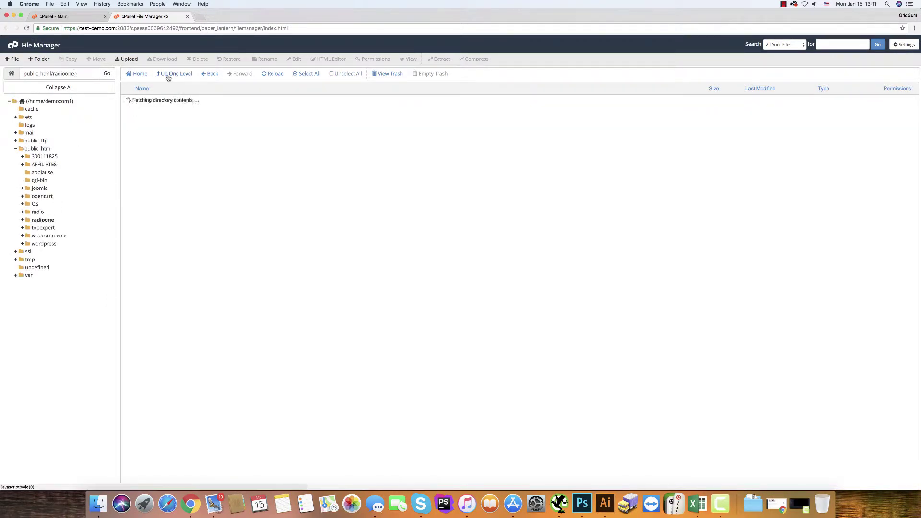
left_click(141, 100)
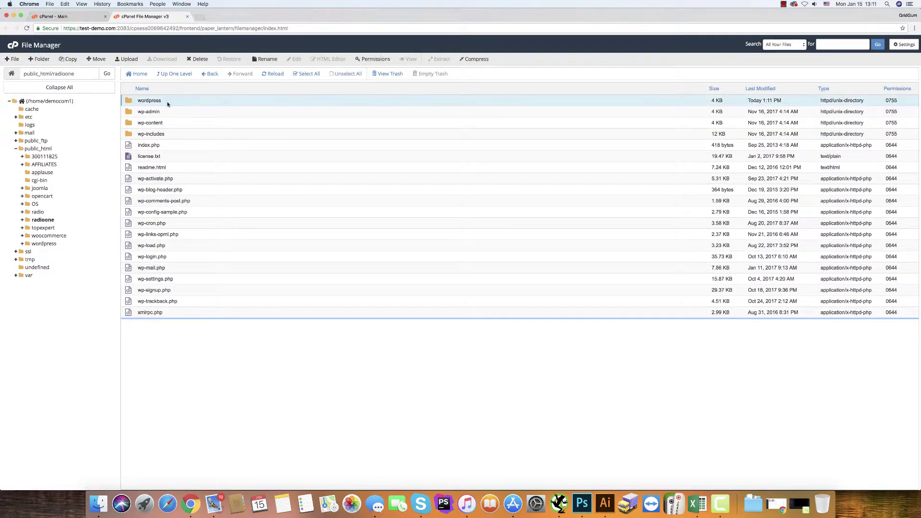
left_click(197, 59)
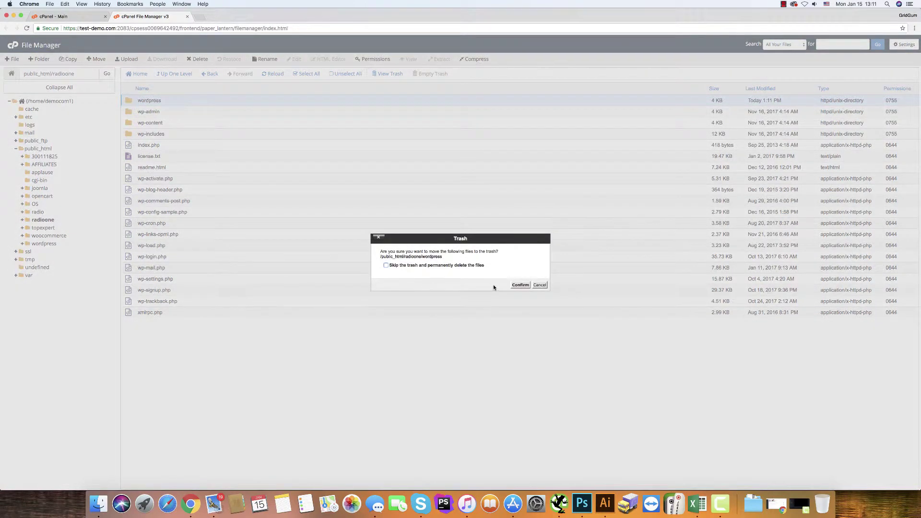
left_click(520, 286)
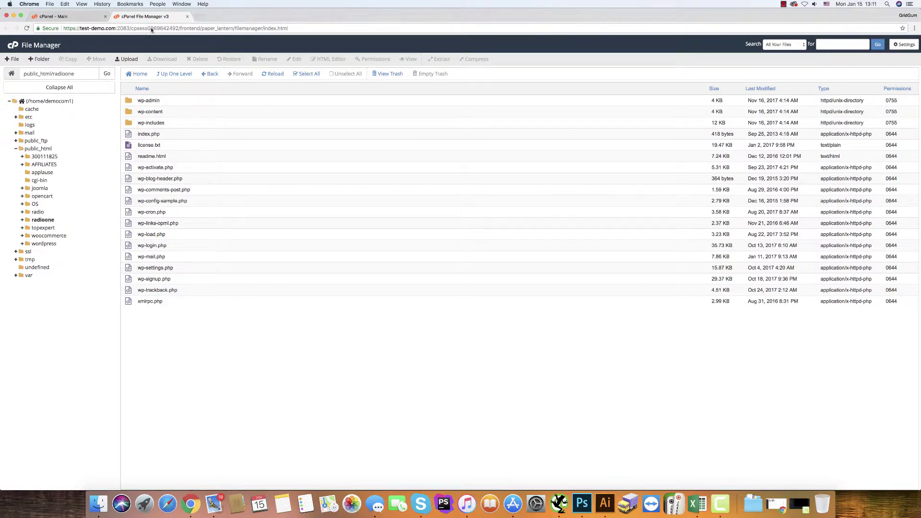
left_click_drag(116, 28, 50, 29)
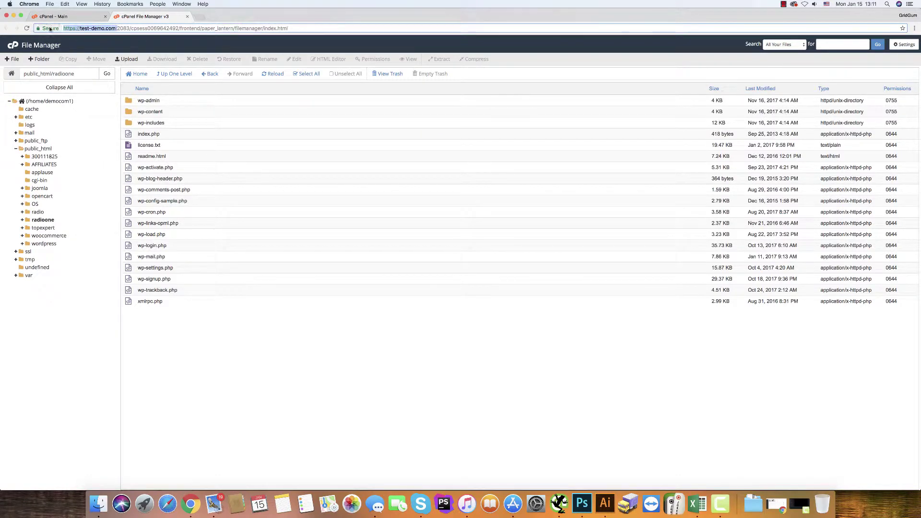
- Load the site's /radioone address in a new browser tab
left_click(200, 17)
type("https://test-demo.com:")
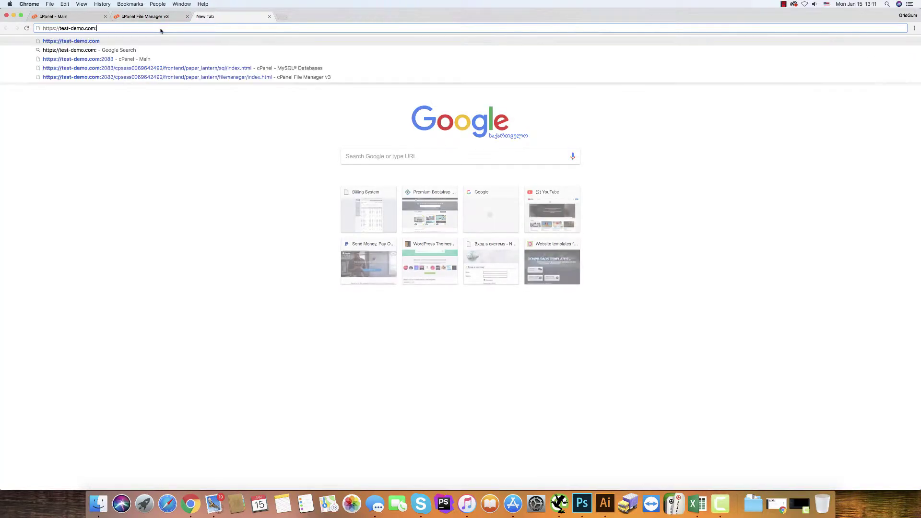
key("BackSpace")
type("/radi")
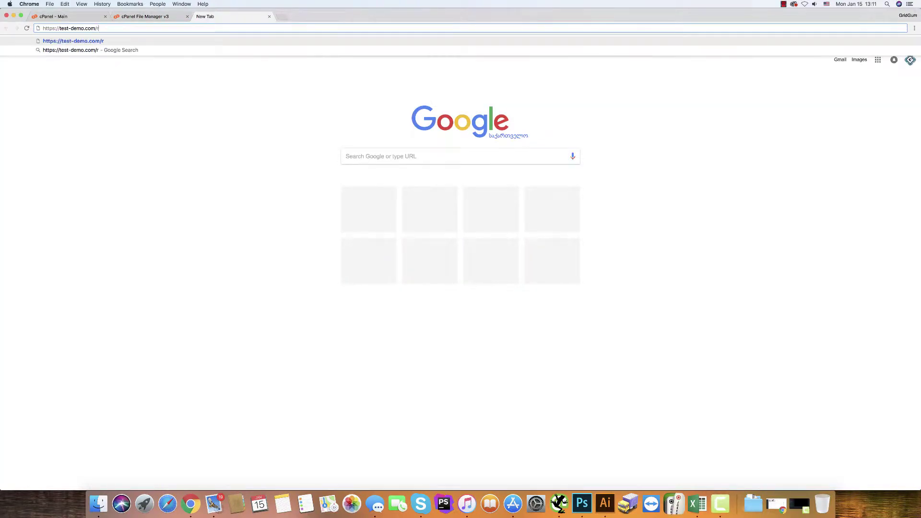
type("oone")
key("Return")
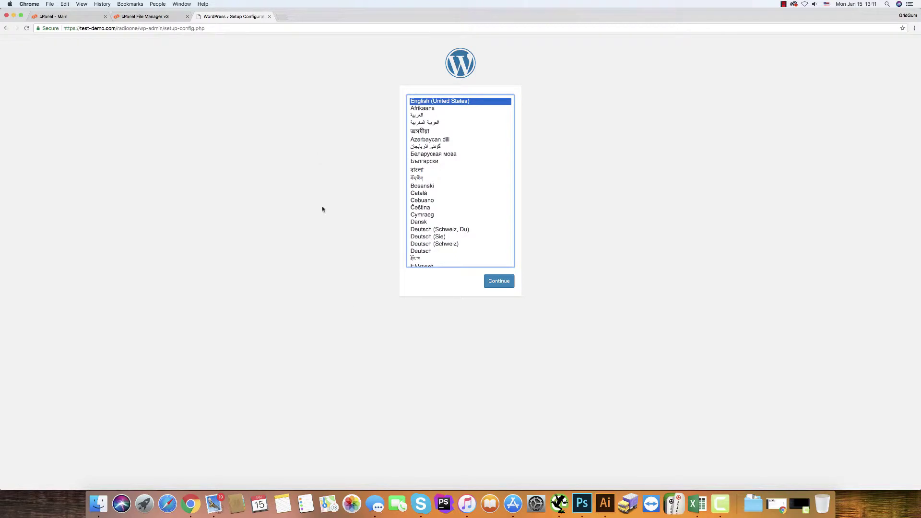
- Start WordPress setup in English (United States) and reach the database connection form
left_click(501, 280)
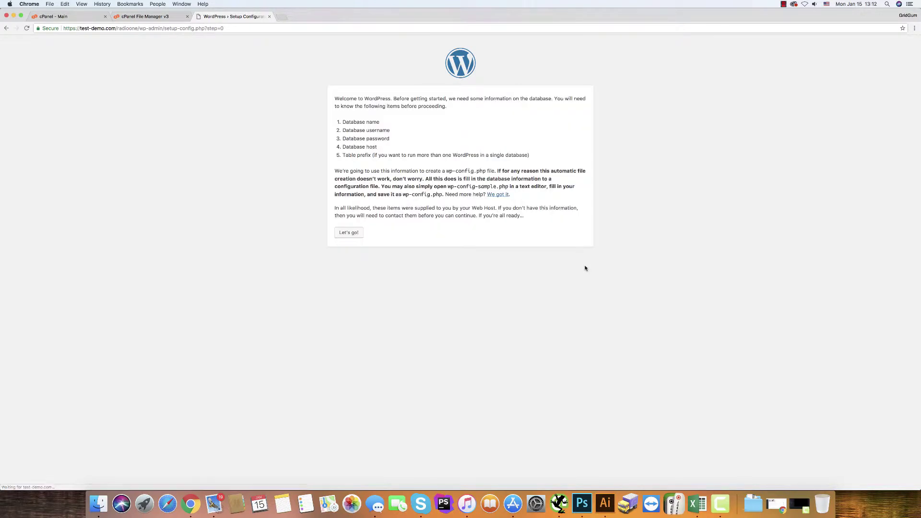
left_click(348, 234)
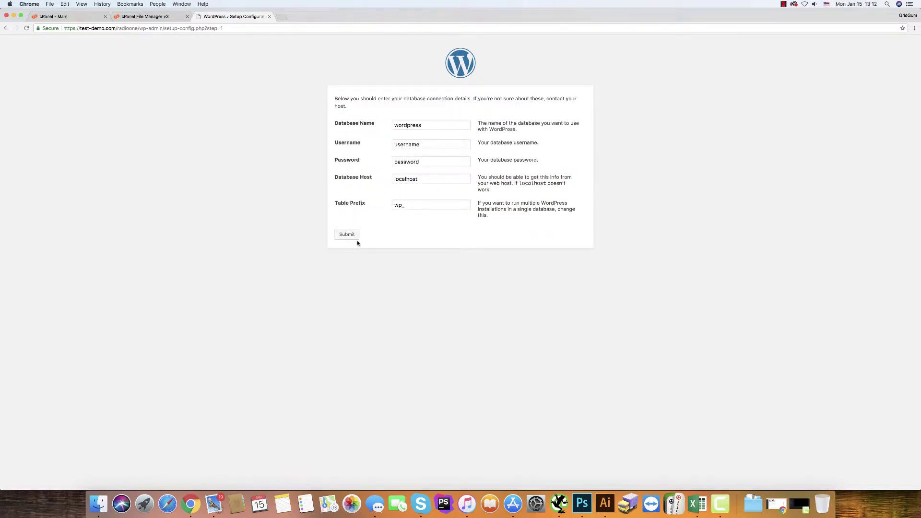
double_click(420, 125)
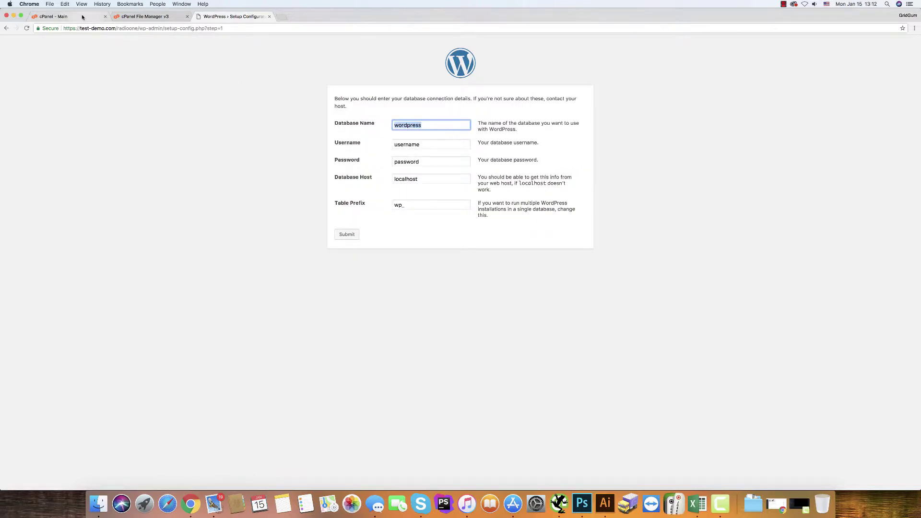
- In cPanel MySQL Databases, set the page size to list up to 1000 databases
left_click(139, 16)
left_click(81, 17)
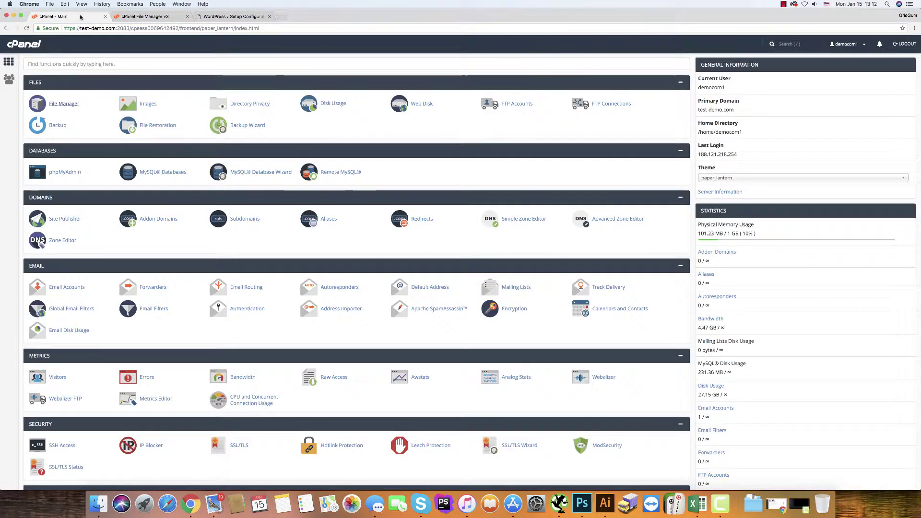
left_click(150, 172)
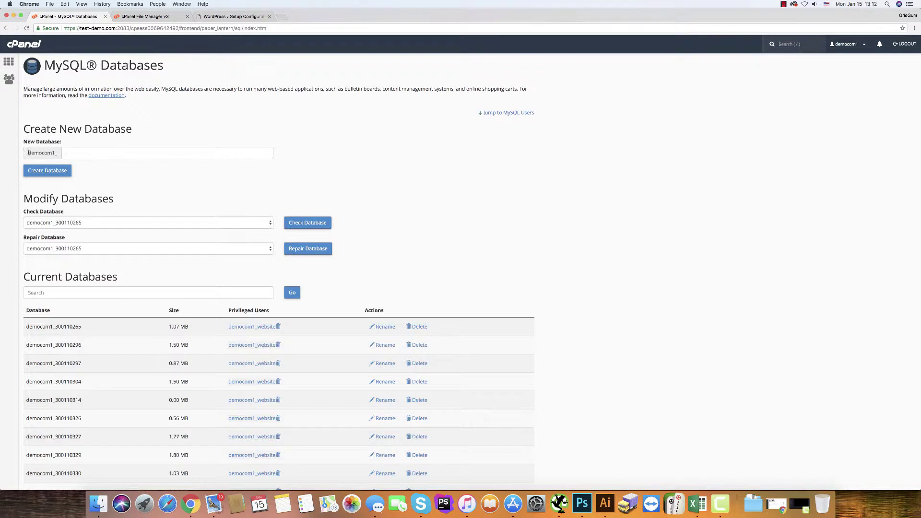
scroll(23, 273, "down", 5)
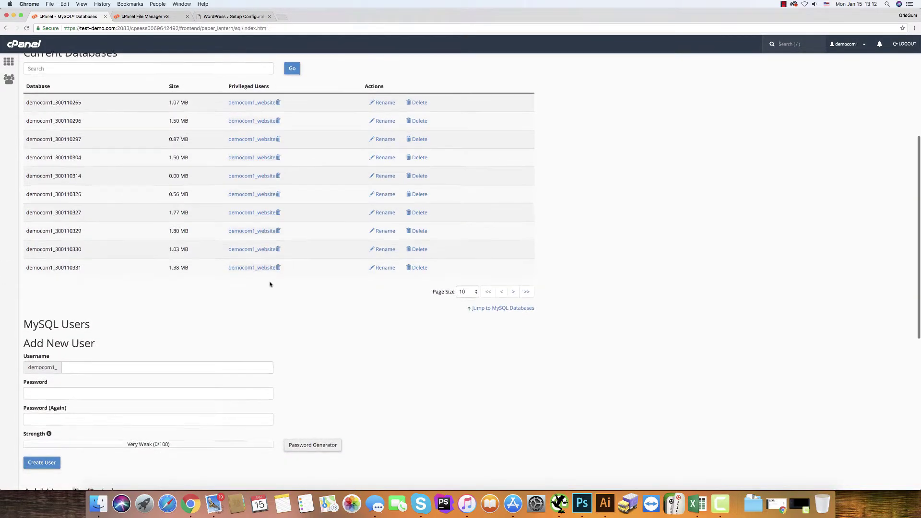
left_click(473, 291)
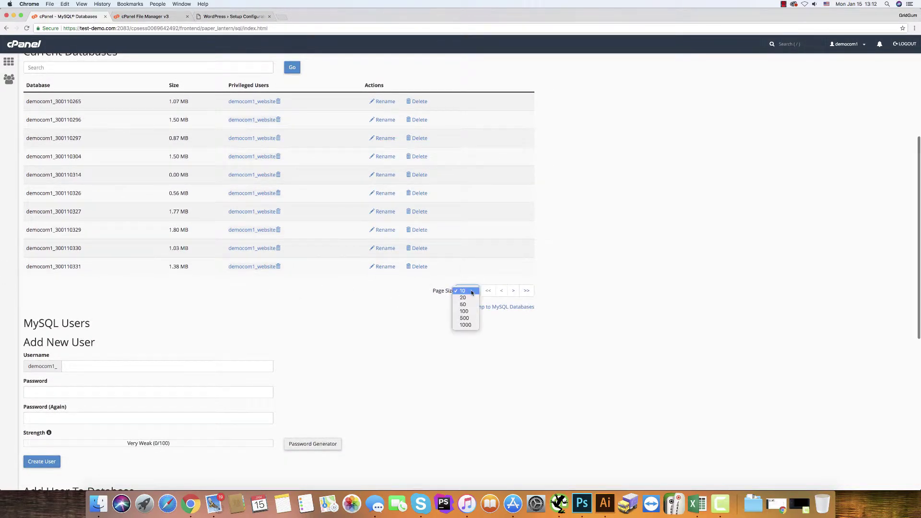
left_click(465, 325)
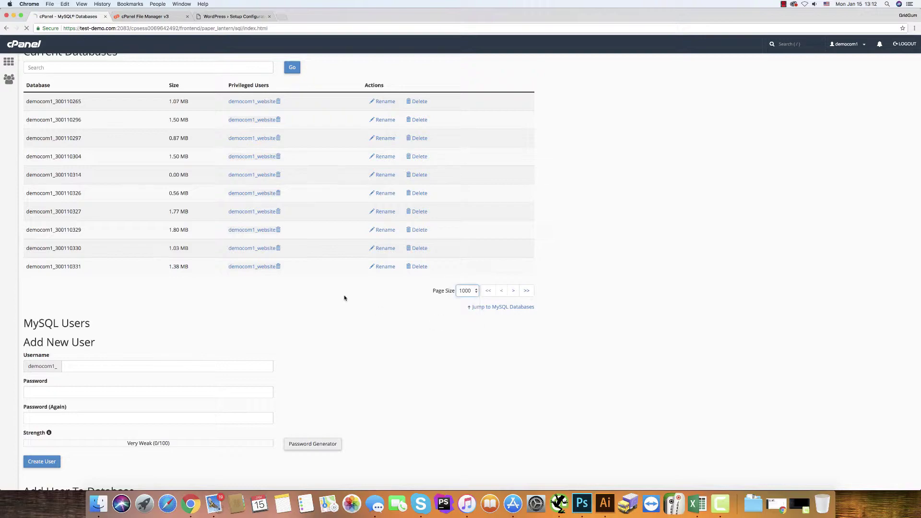
scroll(153, 303, "down", 3)
scroll(144, 299, "down", 15)
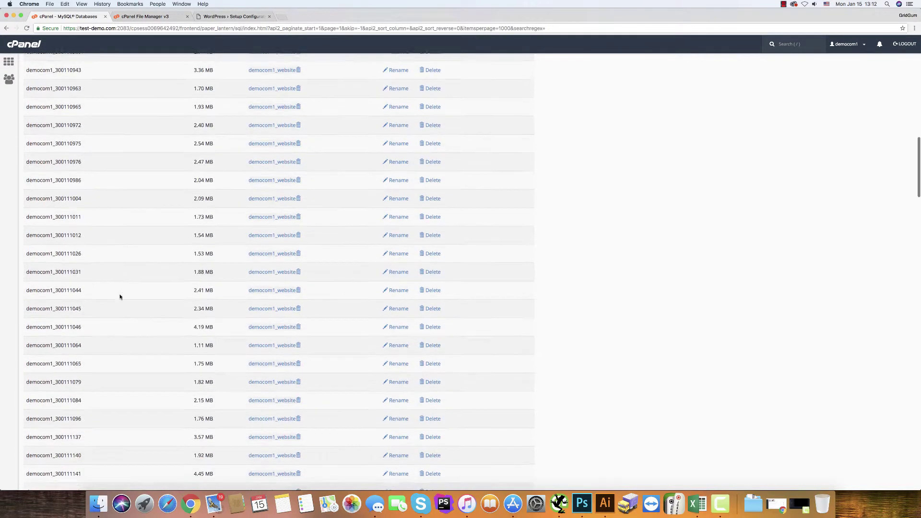
scroll(120, 297, "down", 15)
scroll(120, 296, "up", 8)
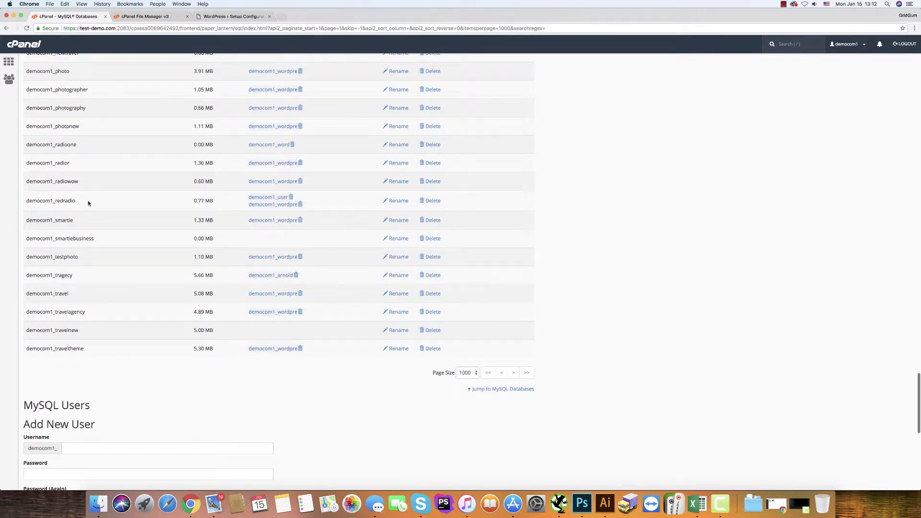
- Copy democom1_radioone and paste it into WordPress's Database Name field
left_click_drag(78, 144, 26, 147)
key("super+c")
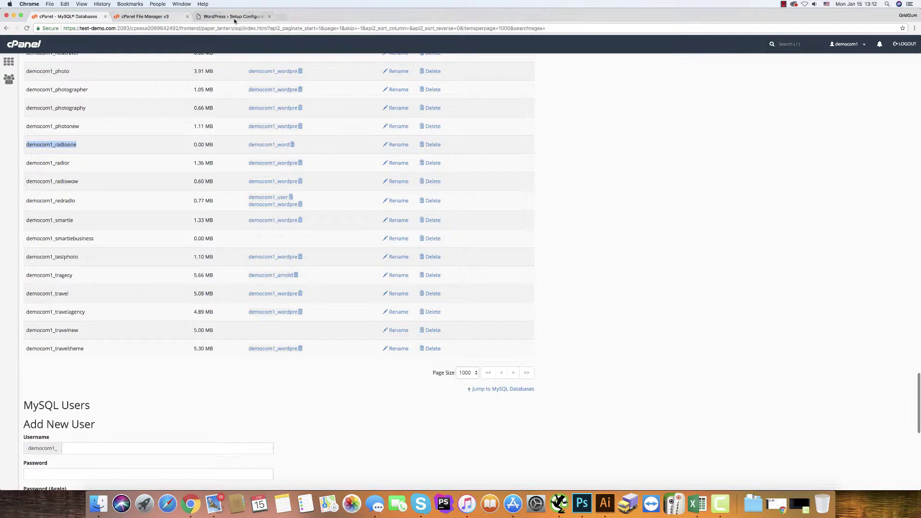
left_click(217, 17)
key("super+v")
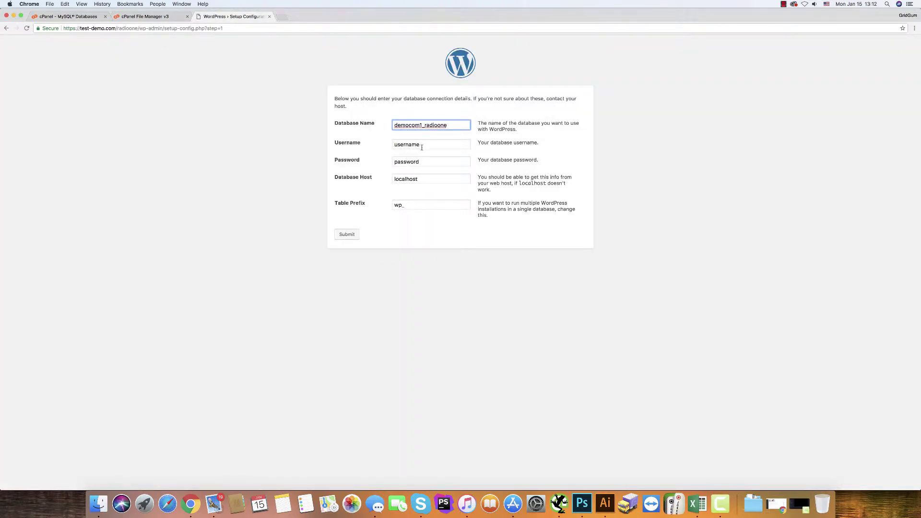
- Set the database username to democom1_word and enter the database password
double_click(424, 145)
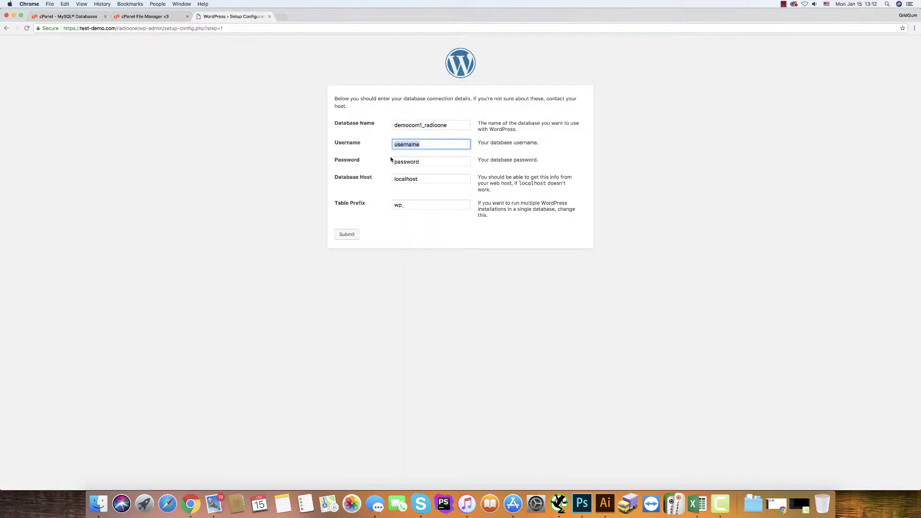
key("super+v")
left_click_drag(424, 145, 471, 148)
type("wor")
double_click(434, 162)
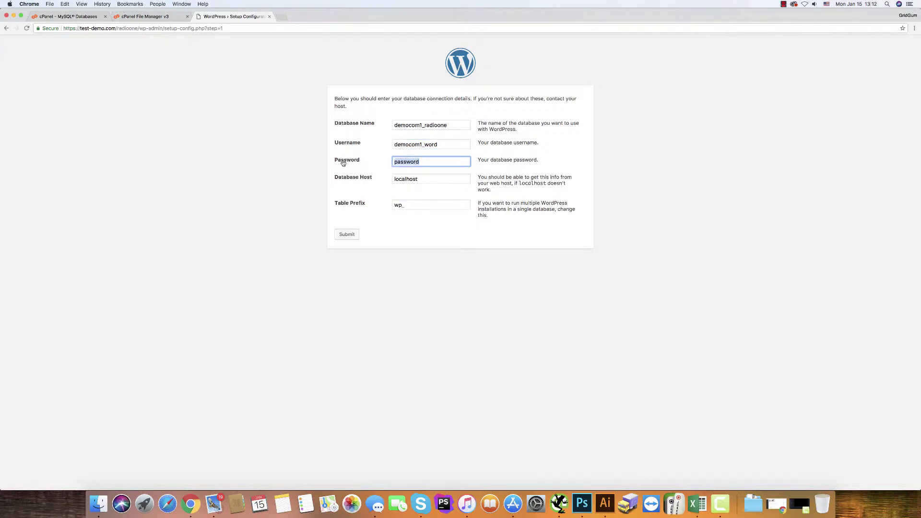
type("q1w2e3r4t5")
- In Finder, open the 535 package's documentation folder
left_click(99, 513)
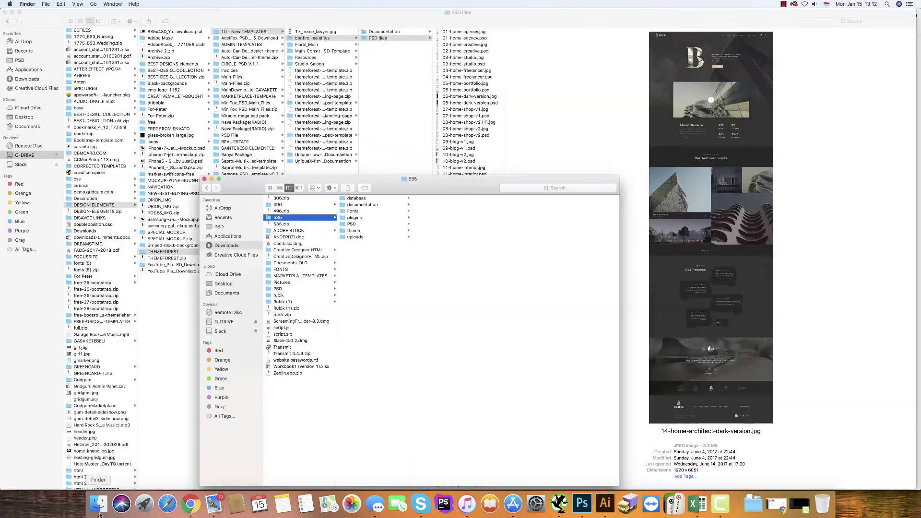
left_click(355, 199)
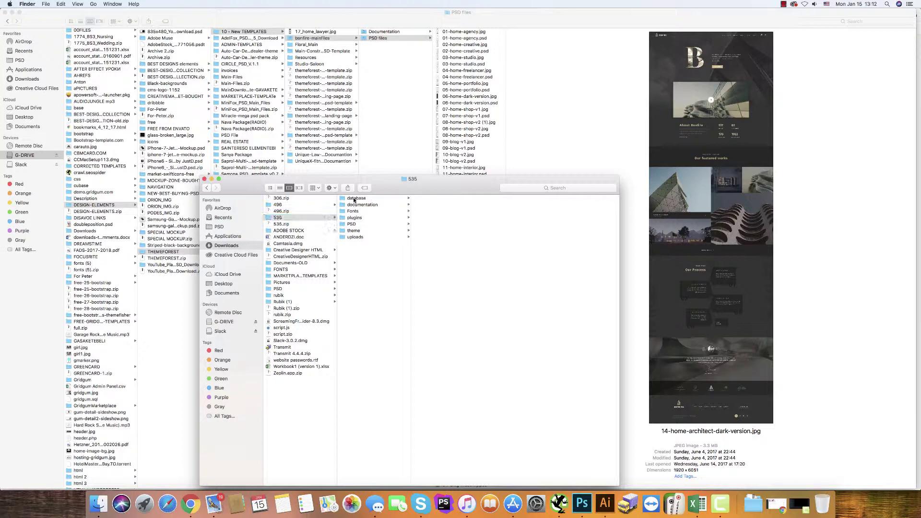
left_click(346, 206)
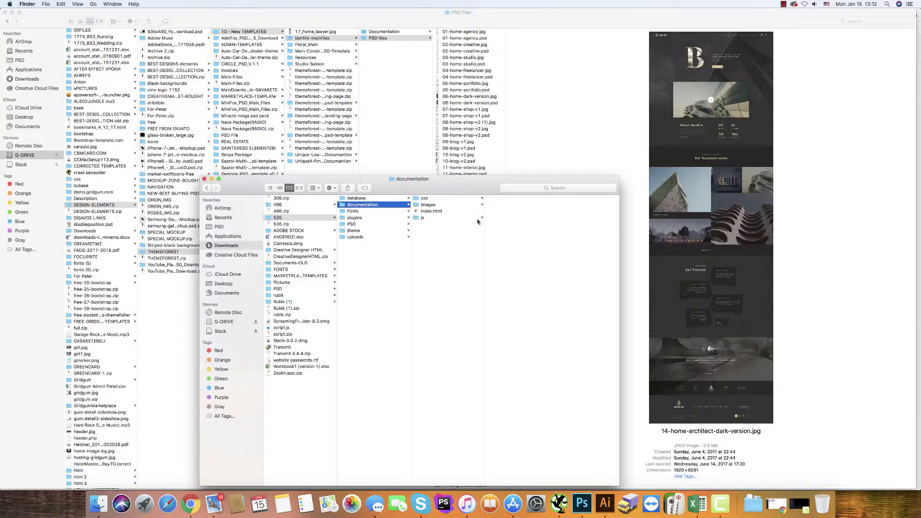
- Open the documentation's index.html and select the table prefix celbr_ in the SQL dump notes
double_click(426, 212)
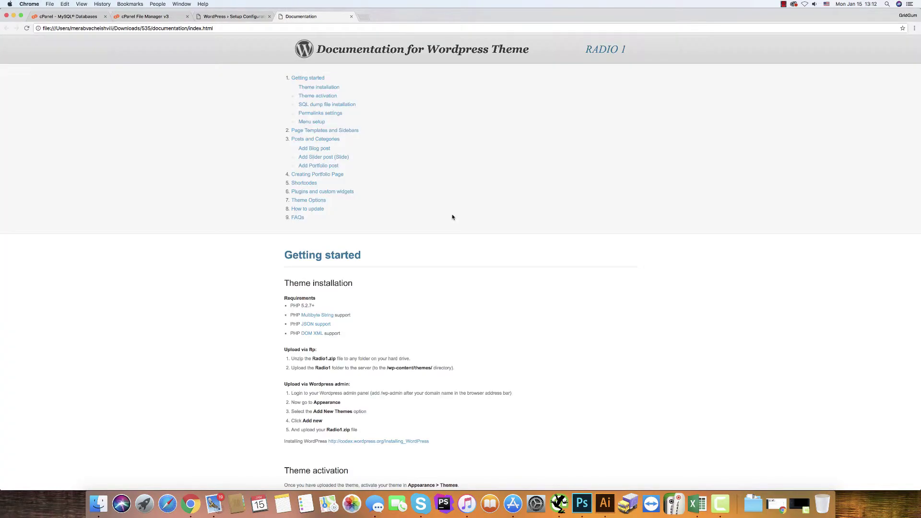
scroll(452, 217, "down", 15)
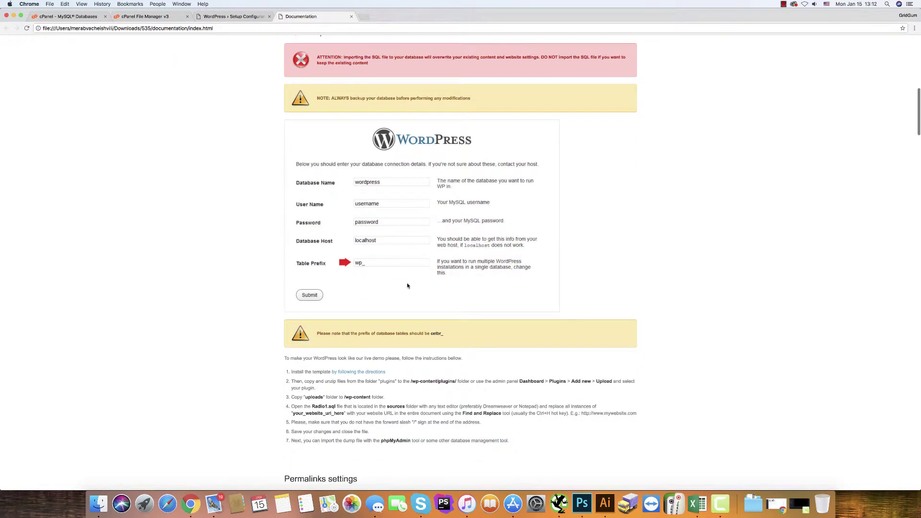
scroll(407, 286, "down", 1)
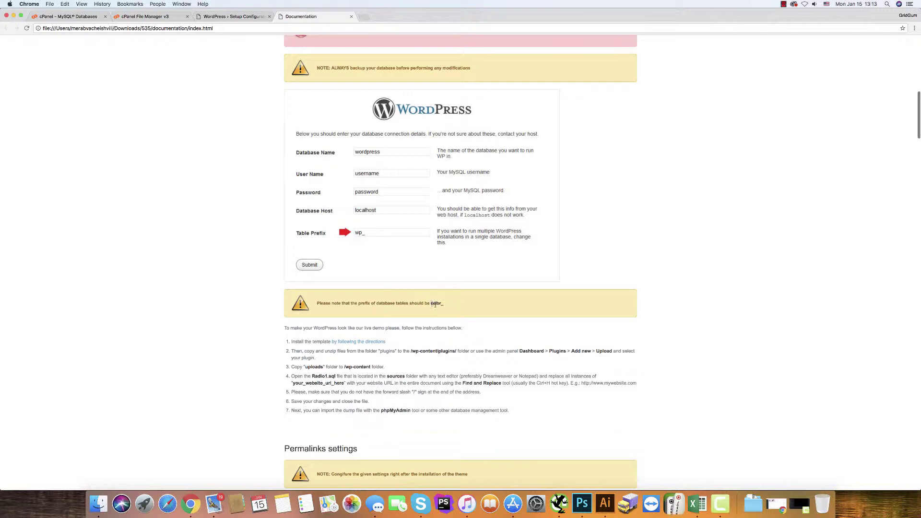
left_click_drag(435, 304, 443, 303)
- Replace table prefix wp_ with celbr_, submit the database details, and run the installation
left_click(223, 16)
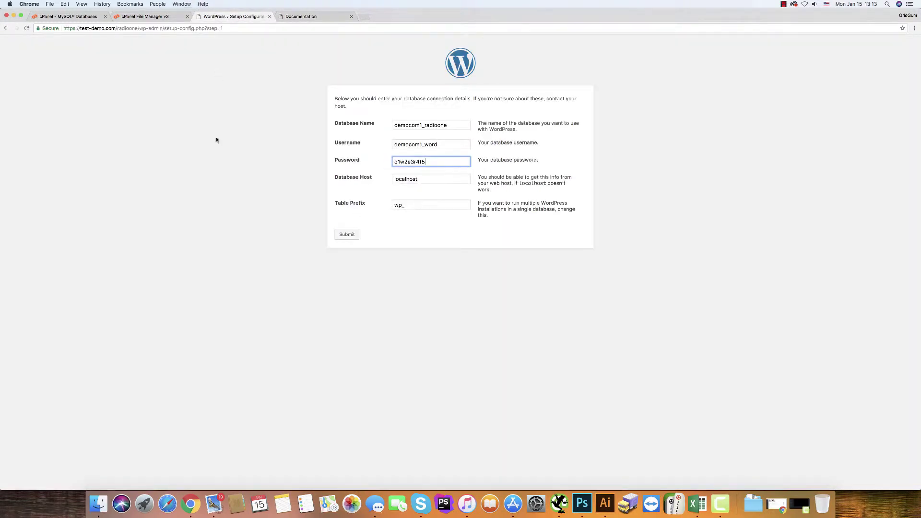
double_click(406, 205)
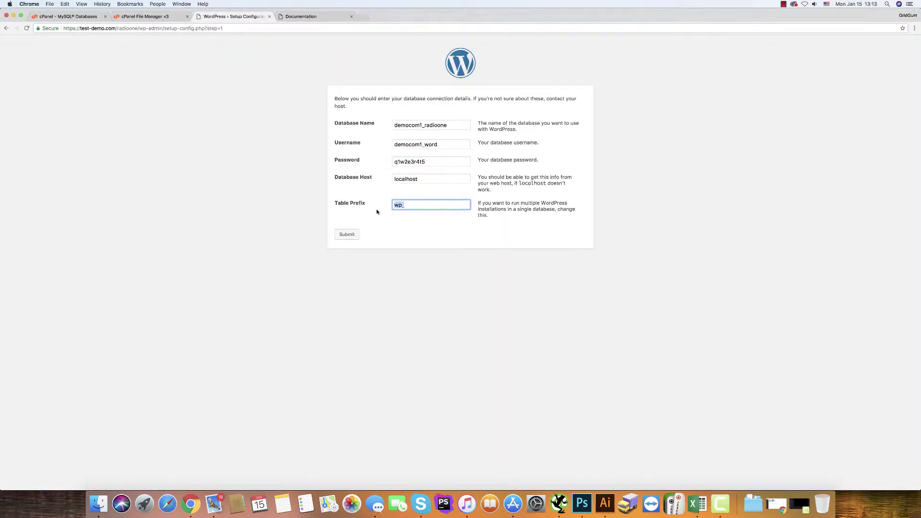
key("super+v")
left_click(345, 235)
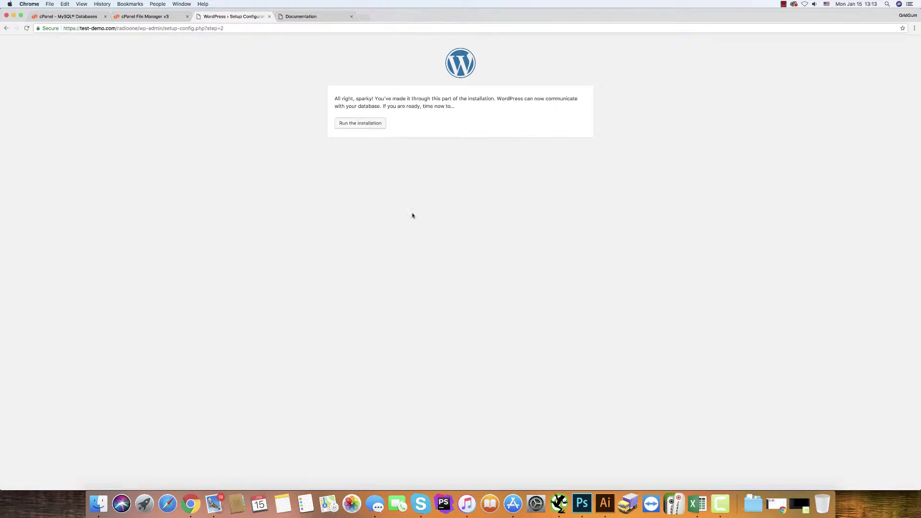
left_click(360, 124)
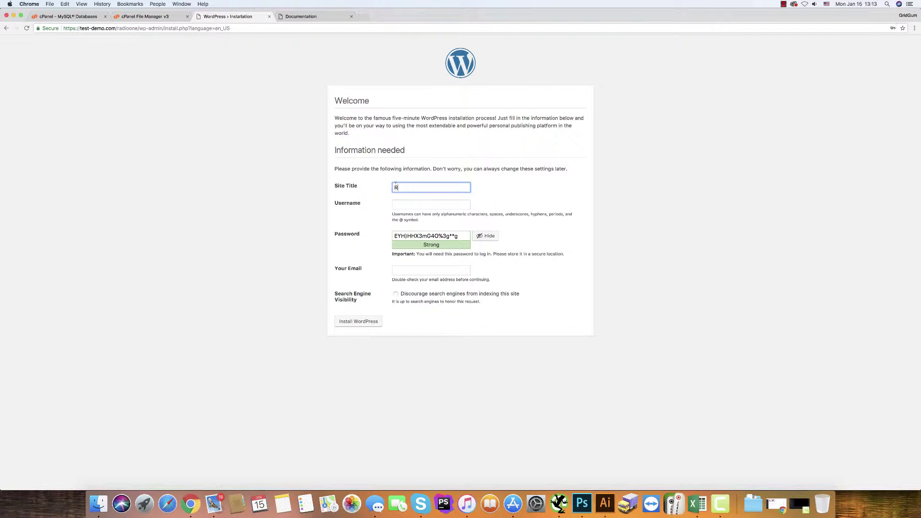
- Enter site title 'Radio One', username admin, and a weak password, confirming its use
type("Radio One")
left_click(404, 204)
type("admin")
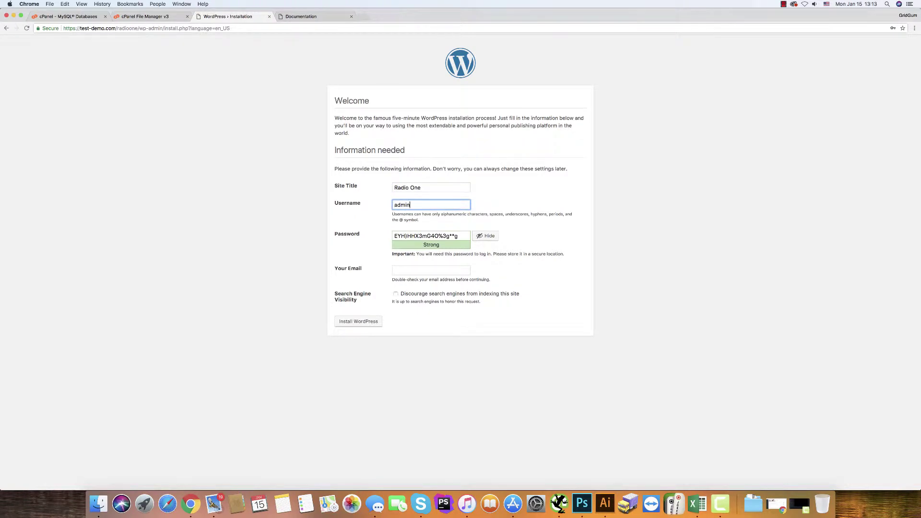
left_click_drag(463, 236, 342, 237)
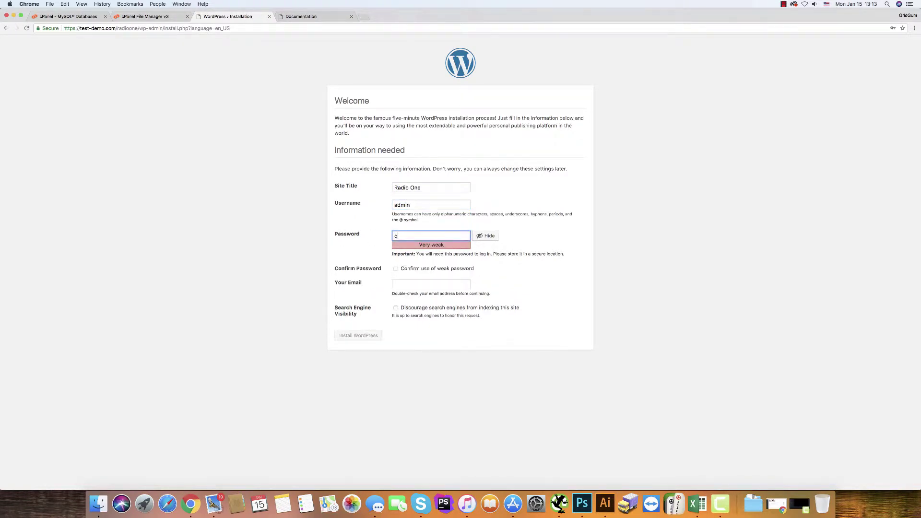
type("q1w2e3r4t5")
left_click(396, 269)
- Enter the site e-mail, discourage search engine indexing, and install WordPress
left_click(398, 284)
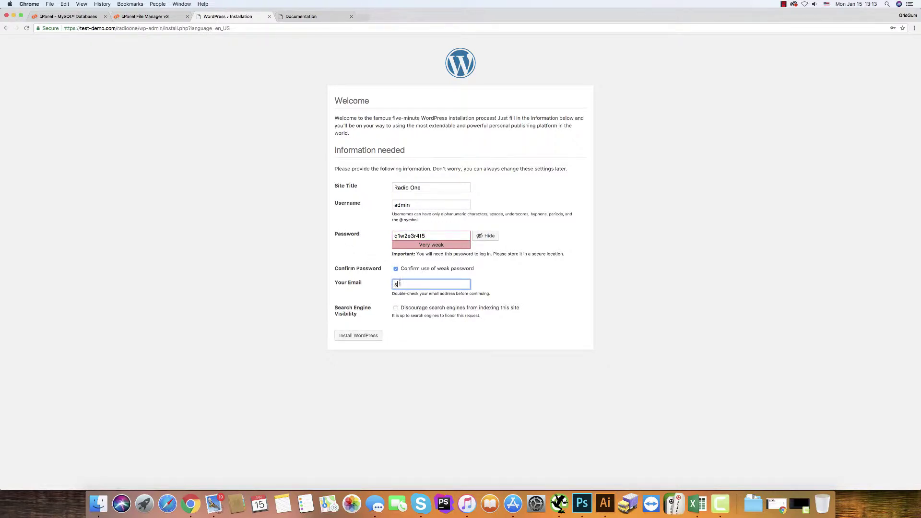
left_click(395, 309)
left_click(366, 336)
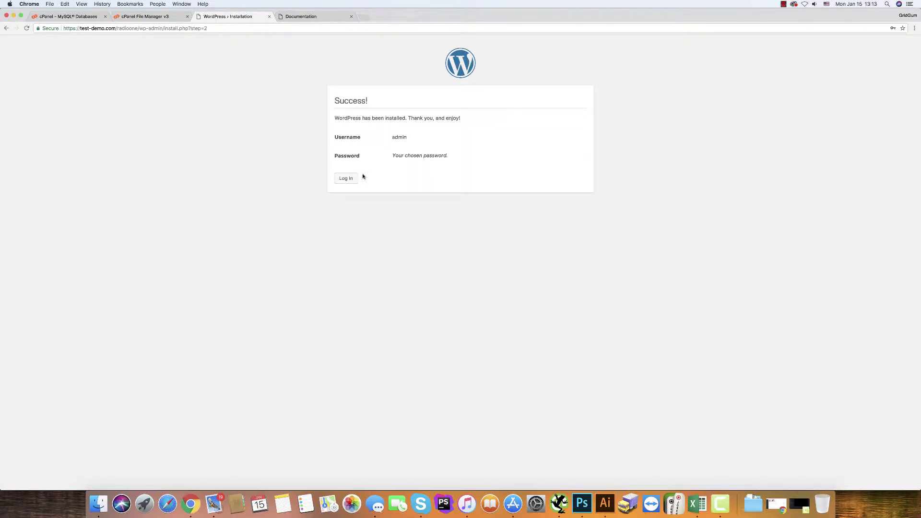
- Log in as admin with the account password and resubmit the login to reach the dashboard
left_click(346, 178)
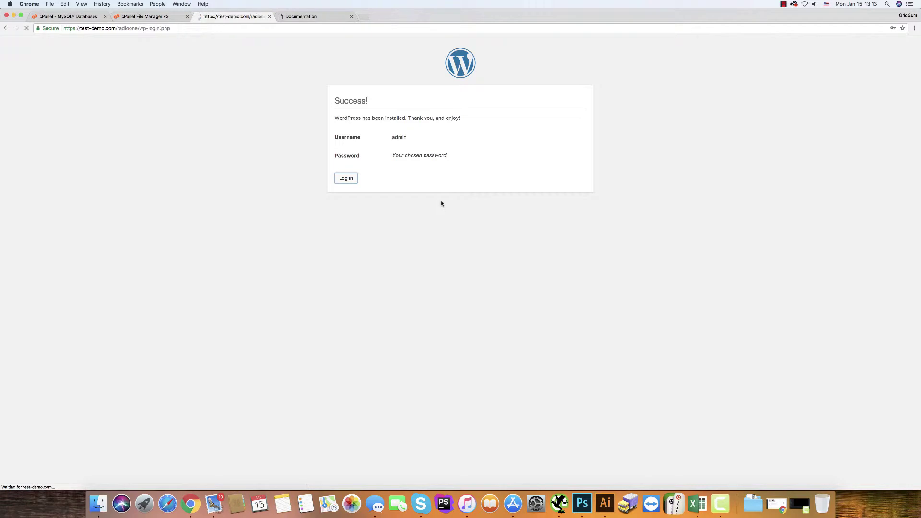
type("admin")
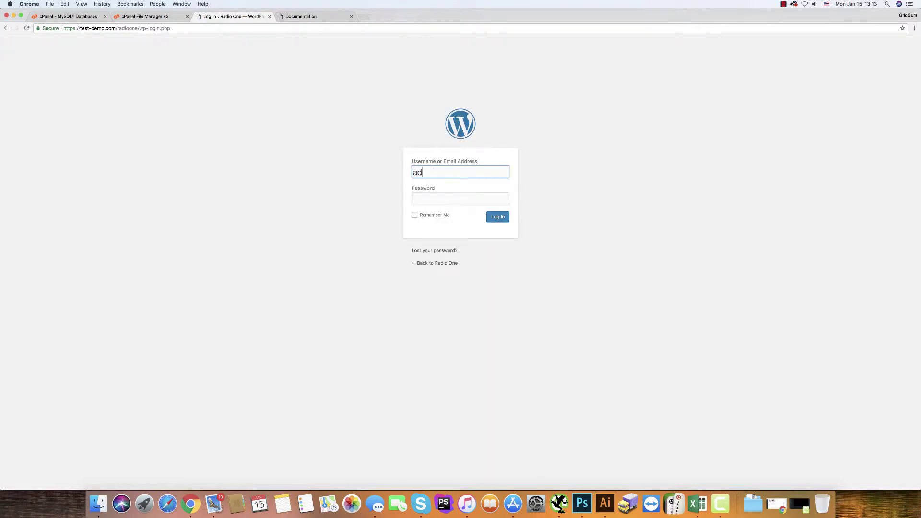
left_click(418, 192)
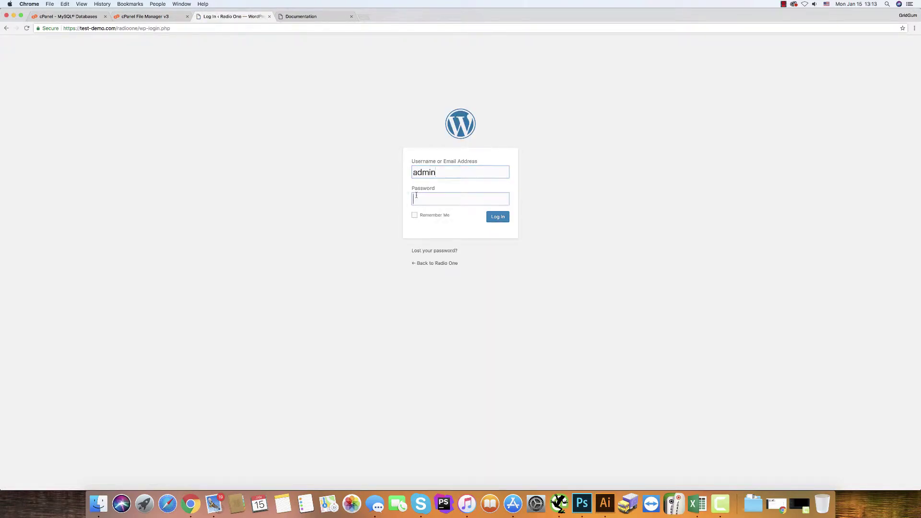
type("1234567890")
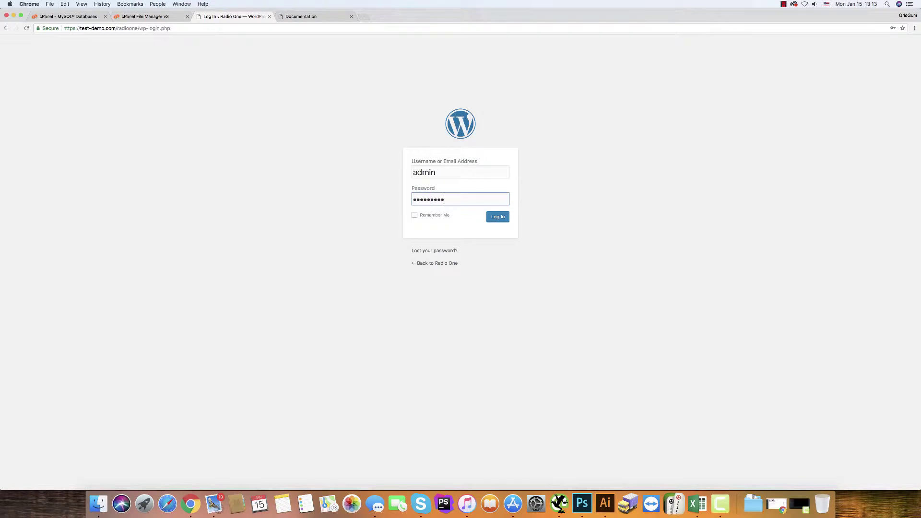
left_click(502, 218)
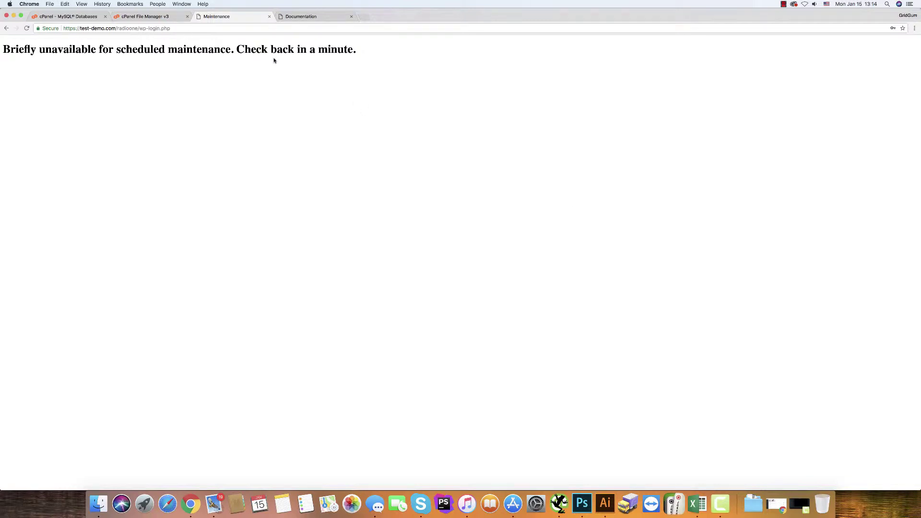
left_click(27, 28)
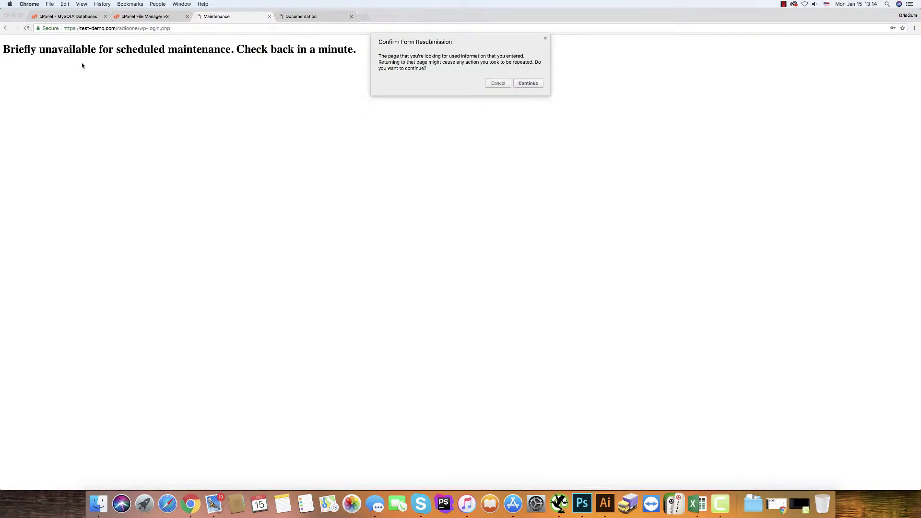
left_click(529, 83)
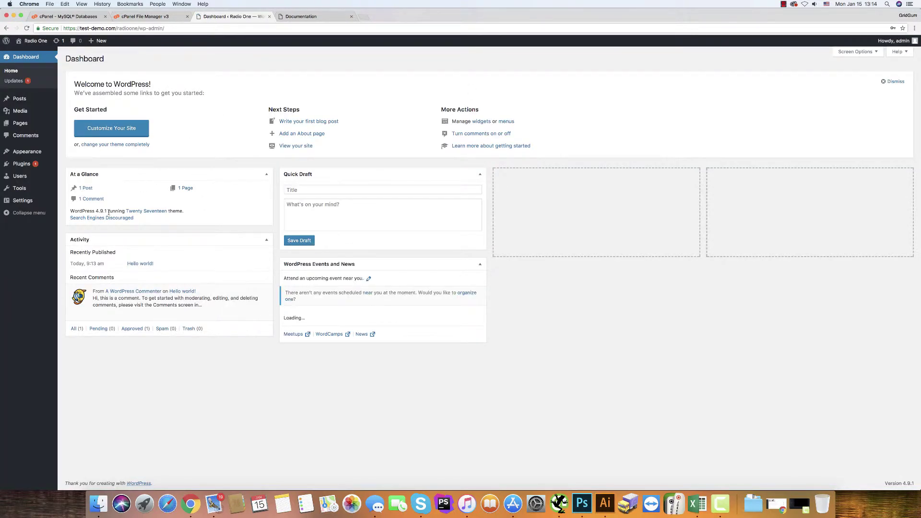
- Choose Radio1.zip from Downloads/535/theme in the Upload Theme form
mouse_move(3, 163)
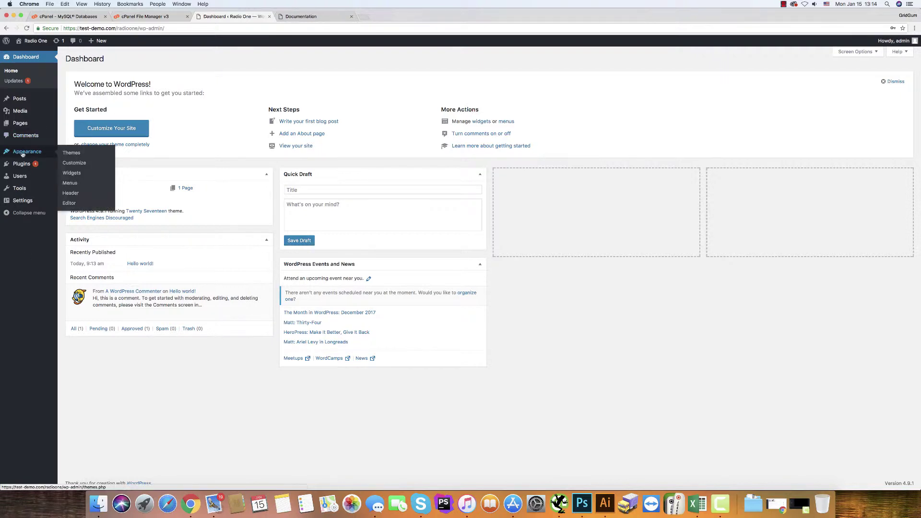
left_click(63, 152)
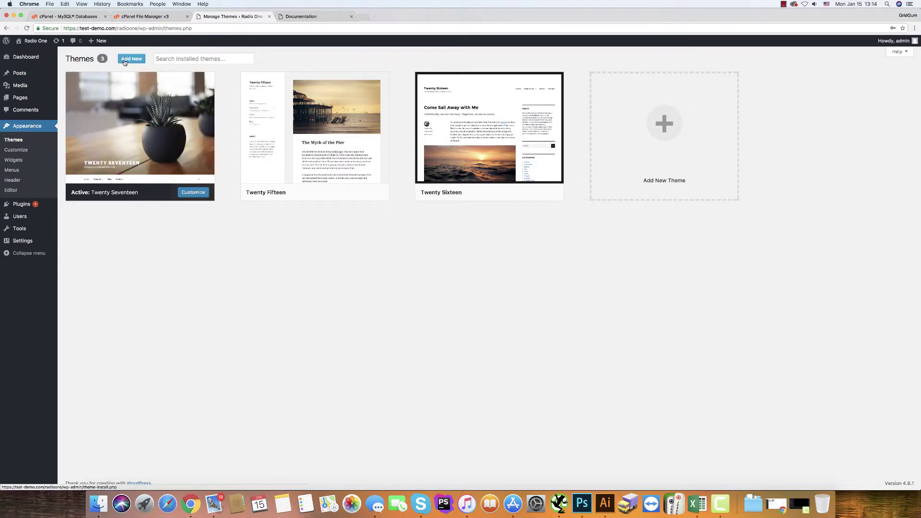
left_click(125, 60)
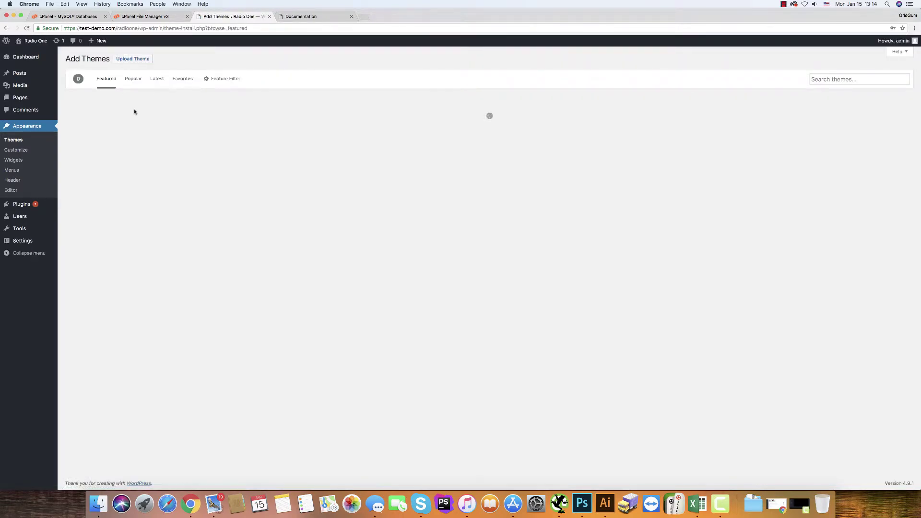
left_click(128, 60)
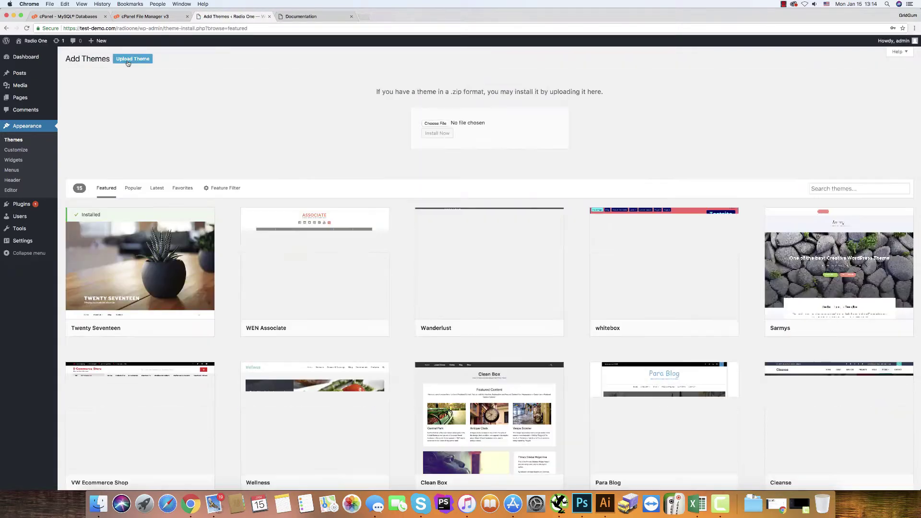
left_click(437, 123)
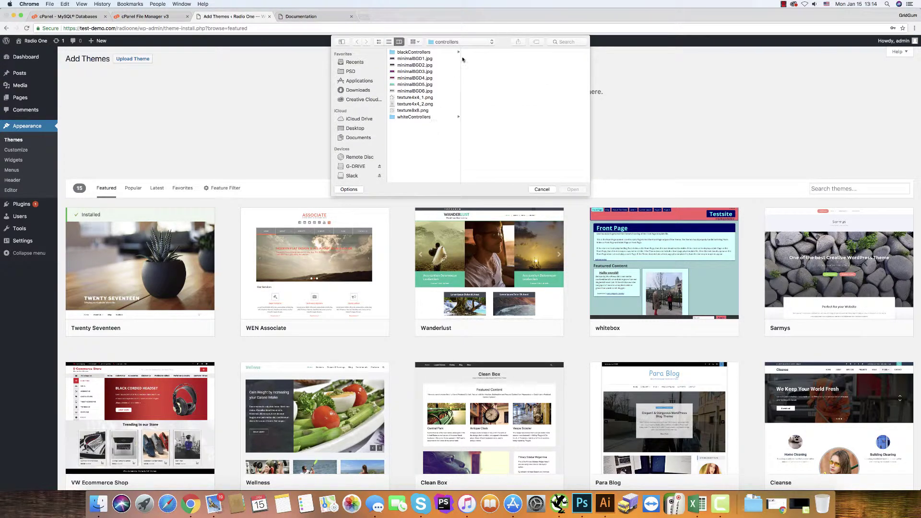
left_click(351, 90)
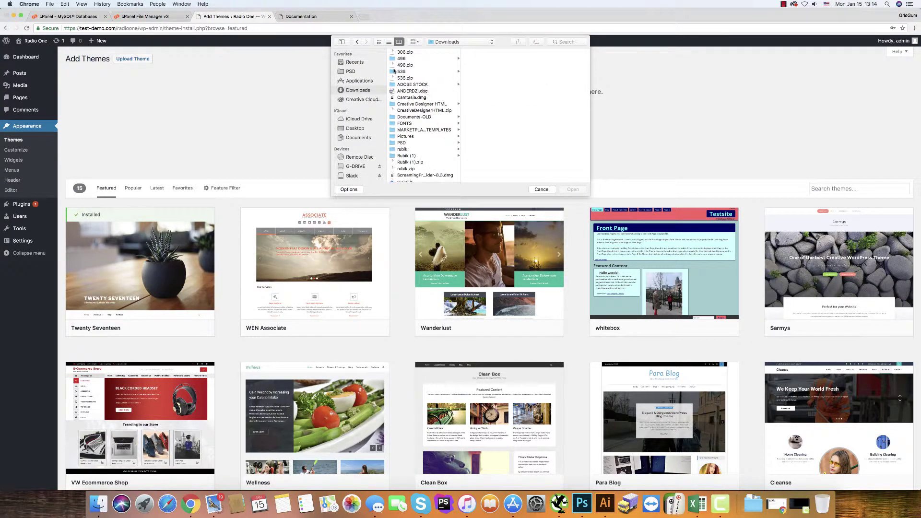
left_click(395, 71)
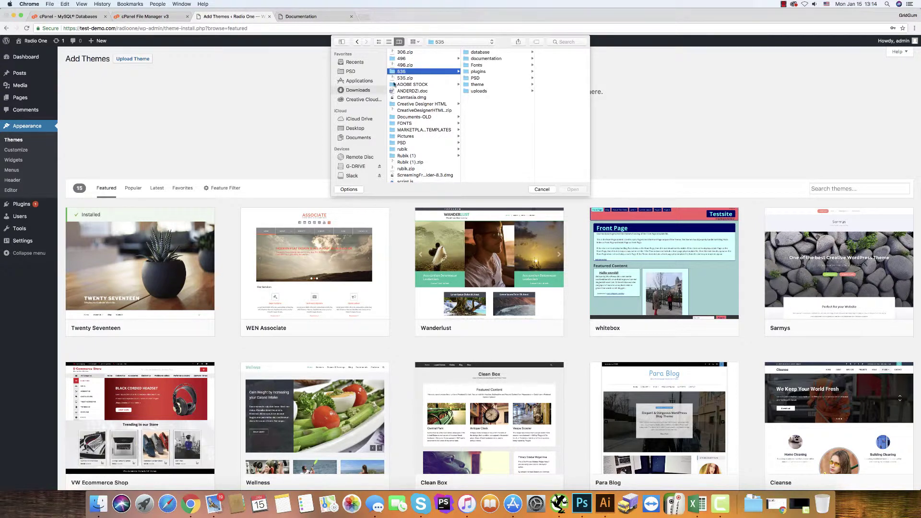
left_click(477, 85)
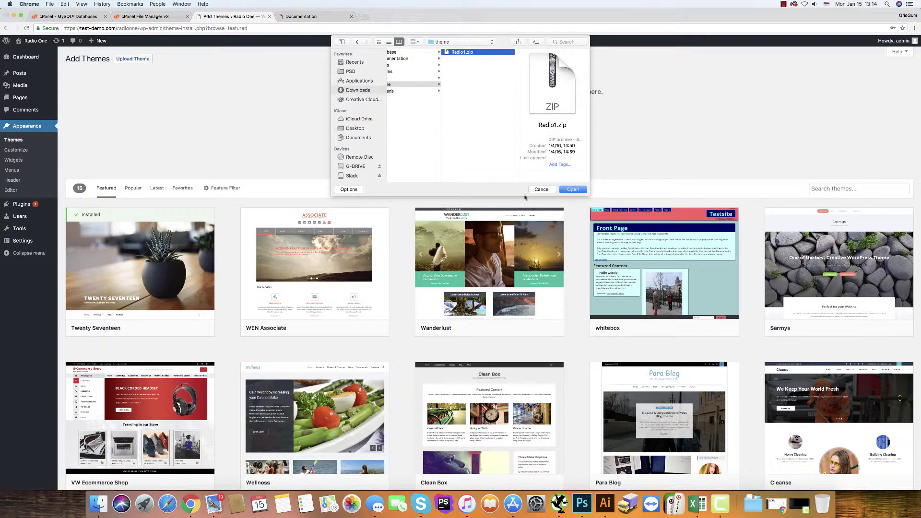
left_click(573, 189)
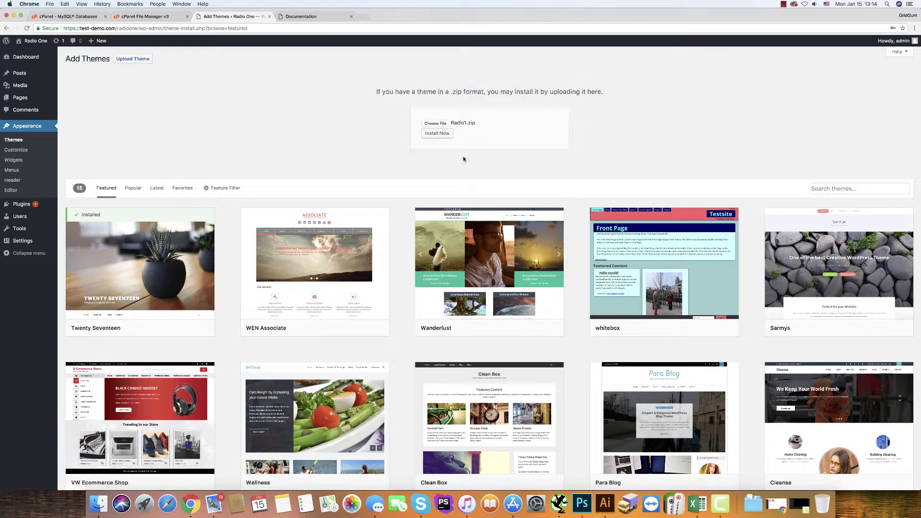
- Install the Radio1.zip theme and activate Artist
left_click(436, 134)
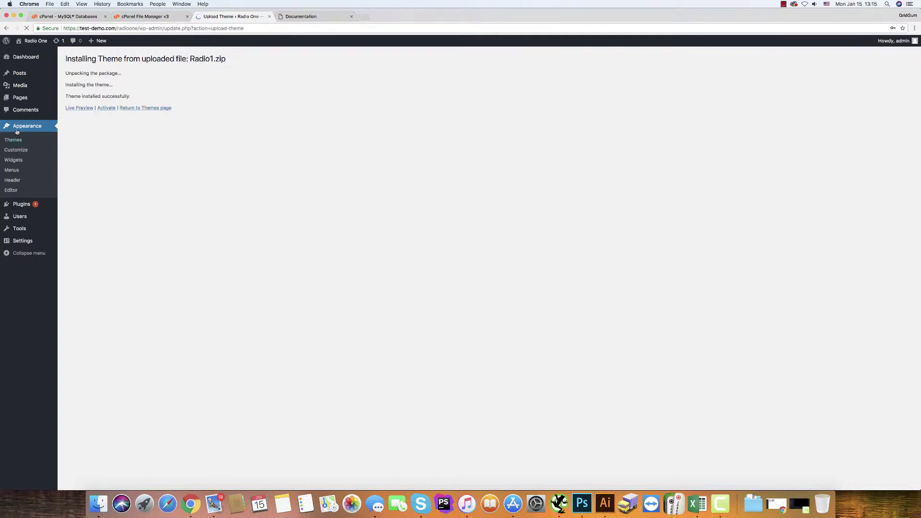
left_click(106, 108)
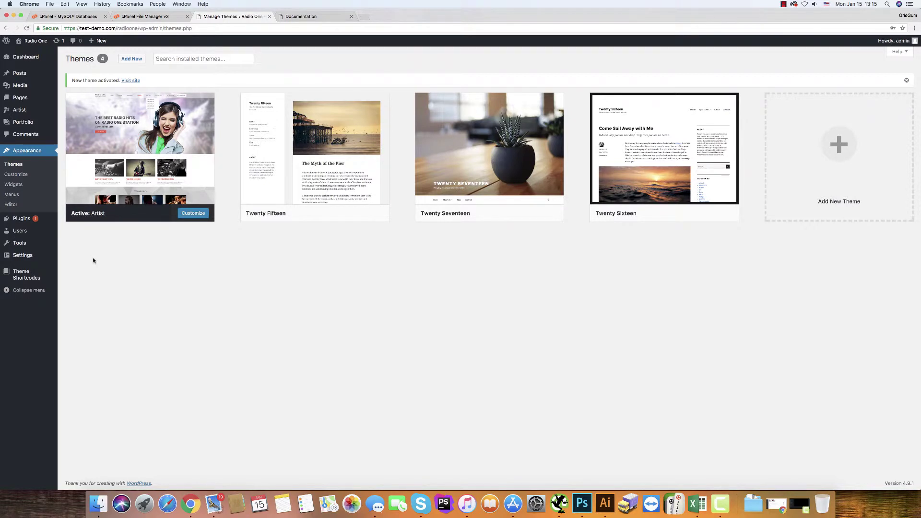
- Upload, install and activate Advanced Custom Fields from 535/plugins/advanced-custom-fields.zip
mouse_move(21, 221)
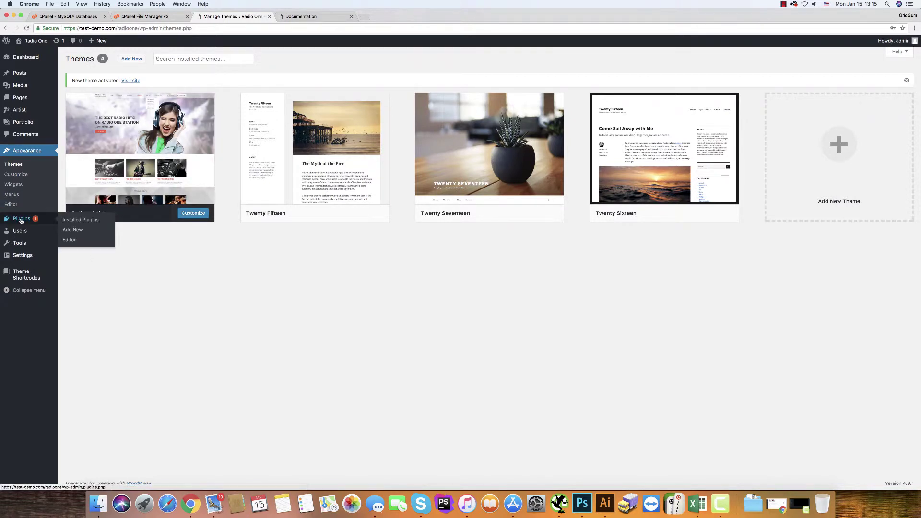
left_click(21, 219)
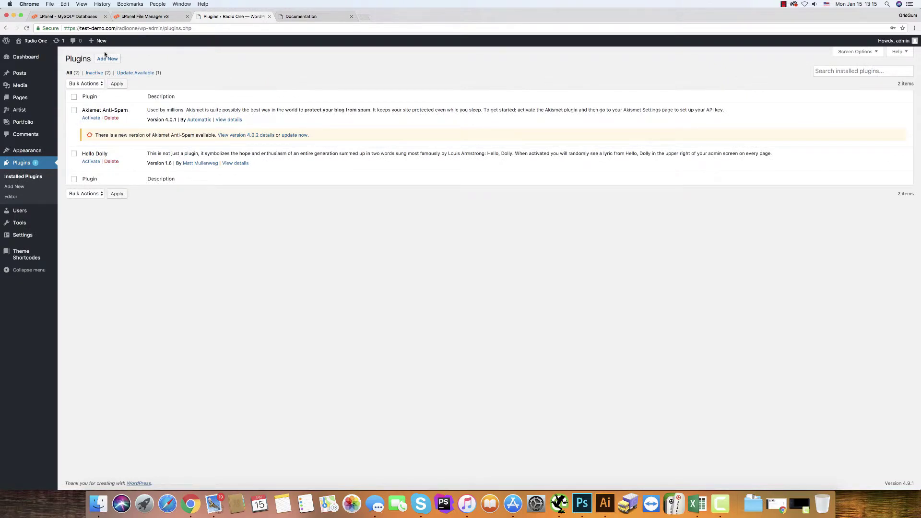
left_click(104, 60)
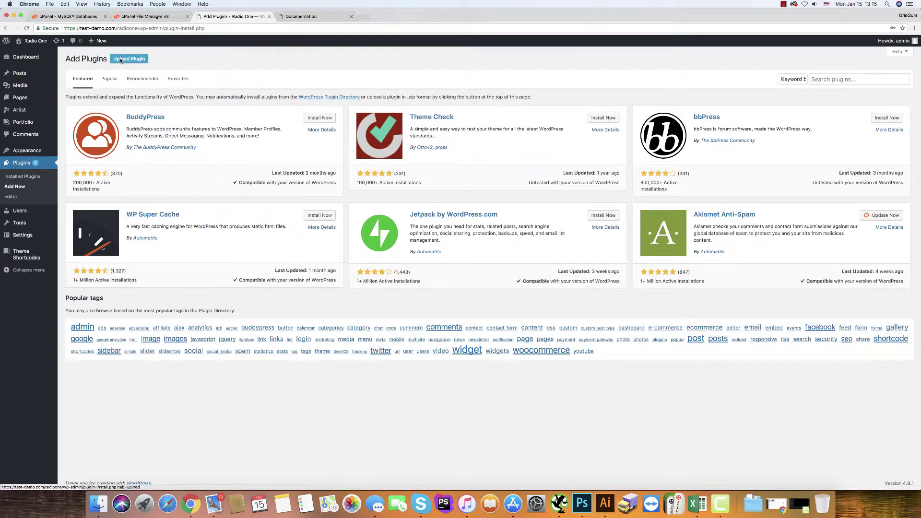
left_click(120, 60)
left_click(433, 124)
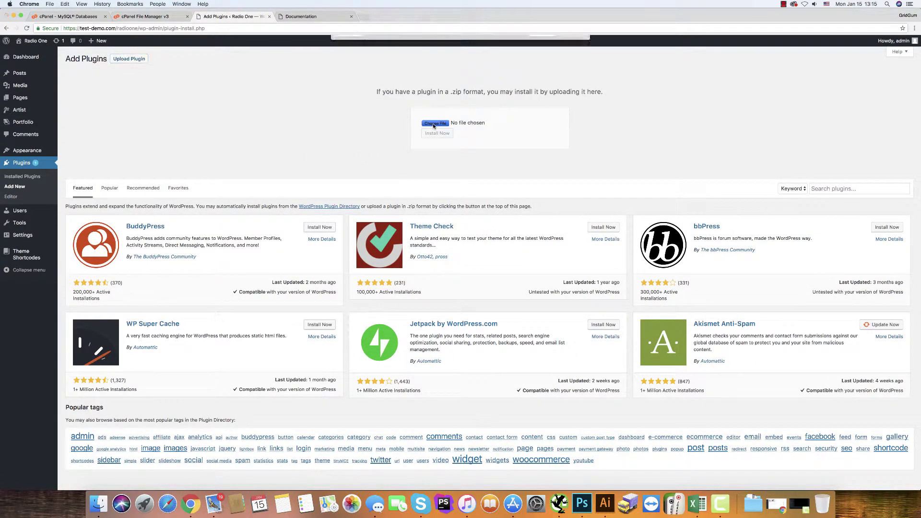
left_click(443, 43)
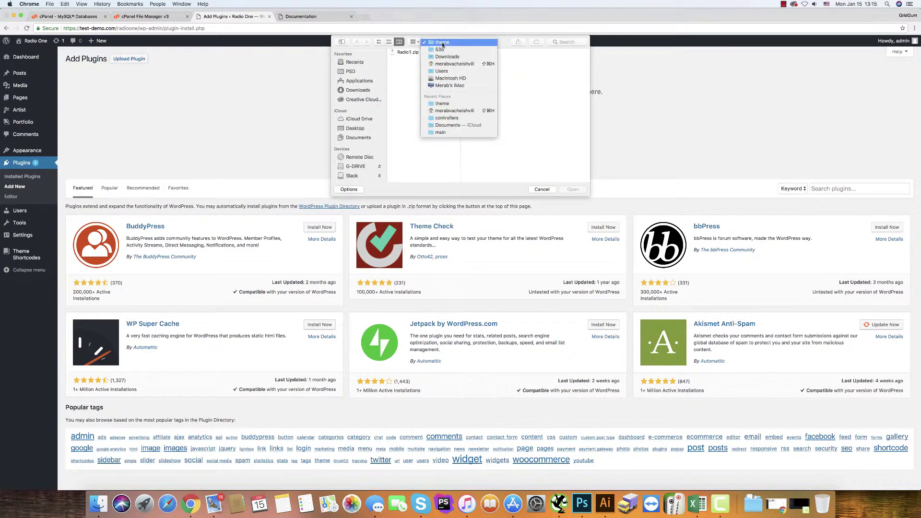
left_click(440, 49)
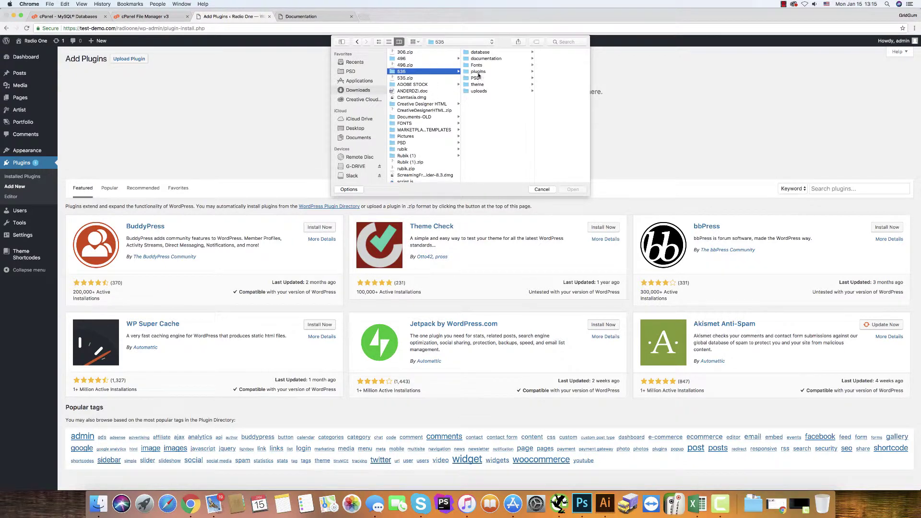
left_click(478, 72)
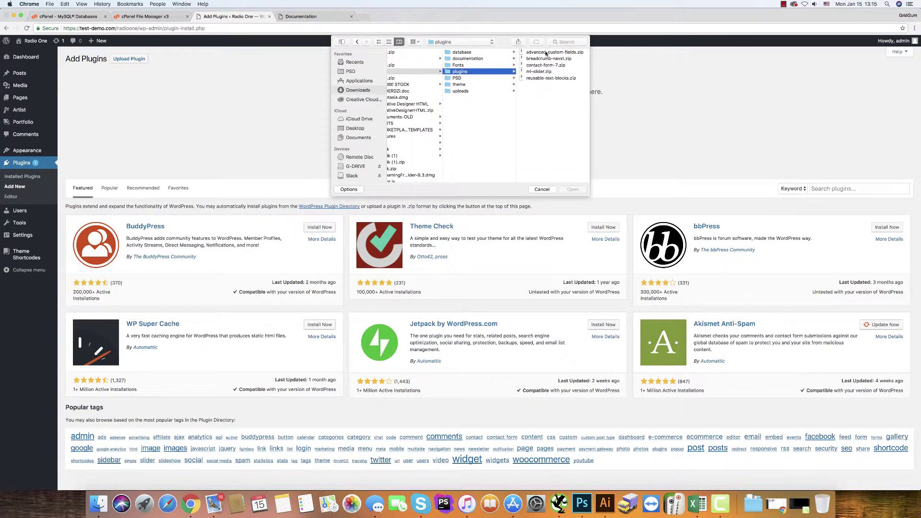
left_click(545, 54)
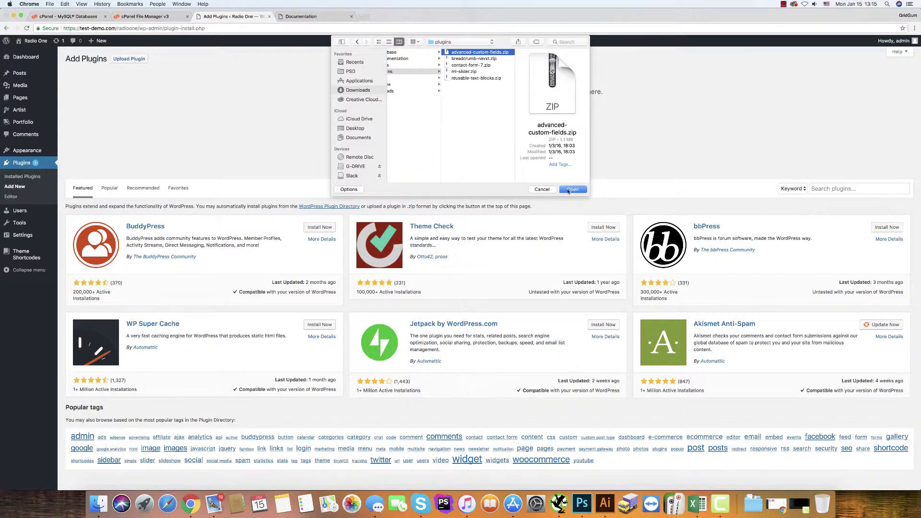
left_click(569, 190)
left_click(437, 134)
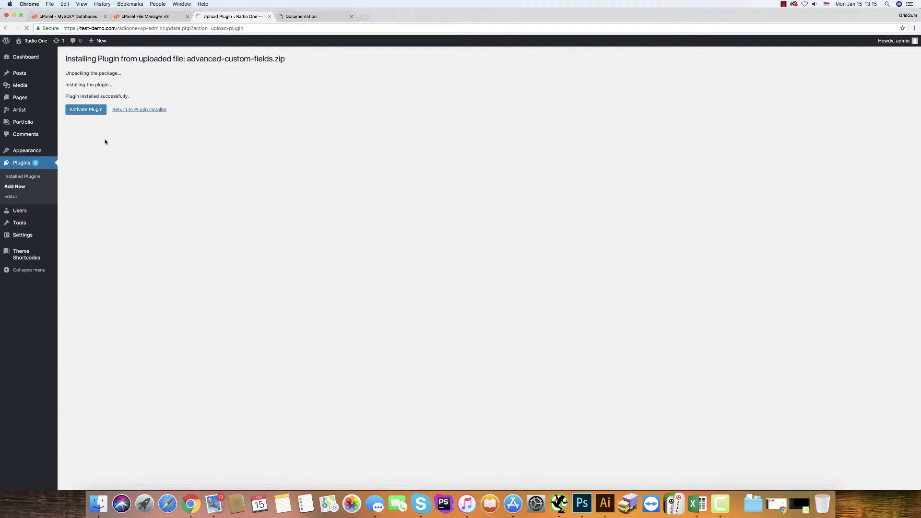
left_click(88, 112)
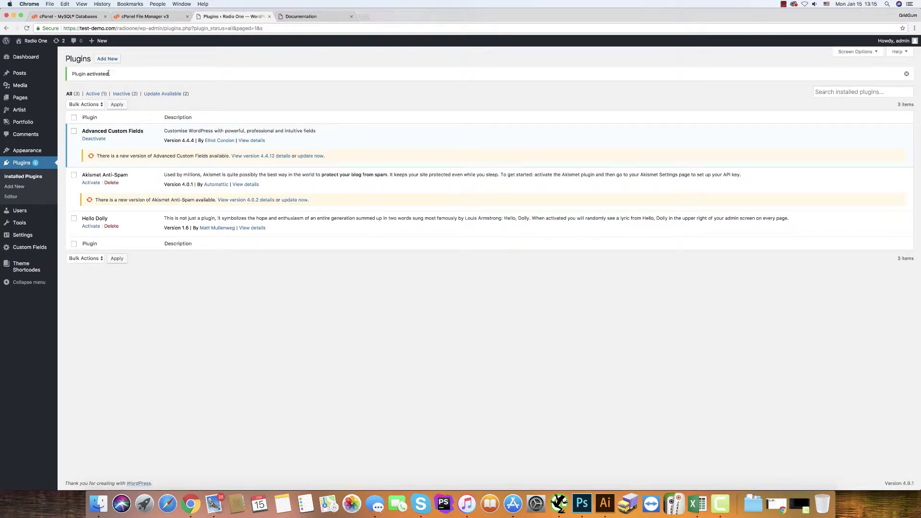
- Upload, install and activate Breadcrumb NavXT from breadcrumb-navxt.zip
left_click(107, 59)
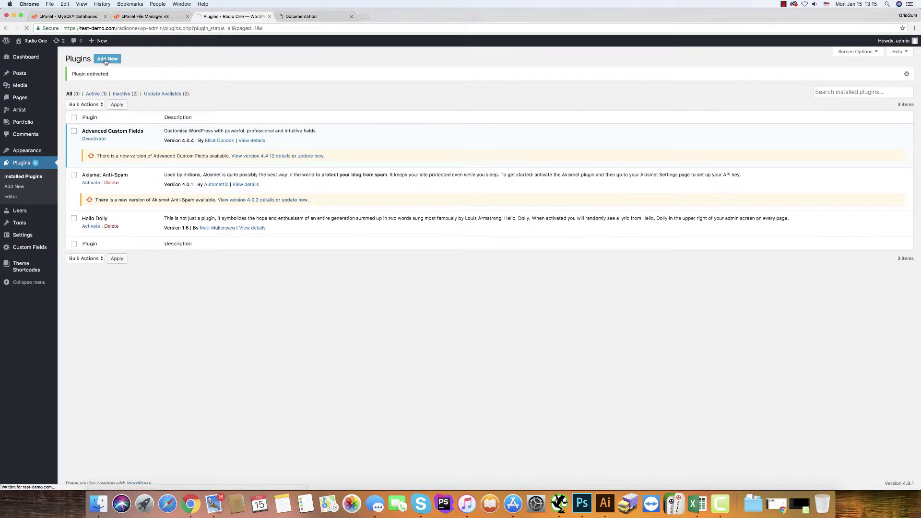
left_click(121, 59)
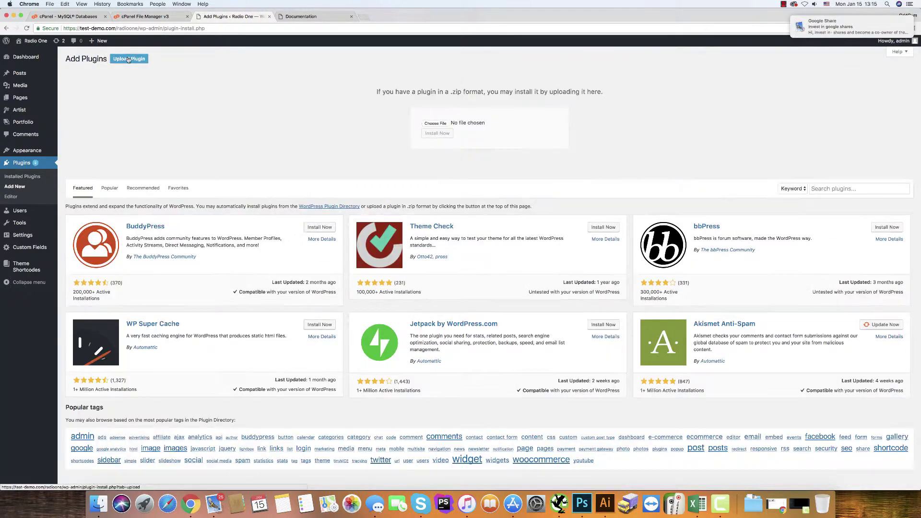
left_click(435, 122)
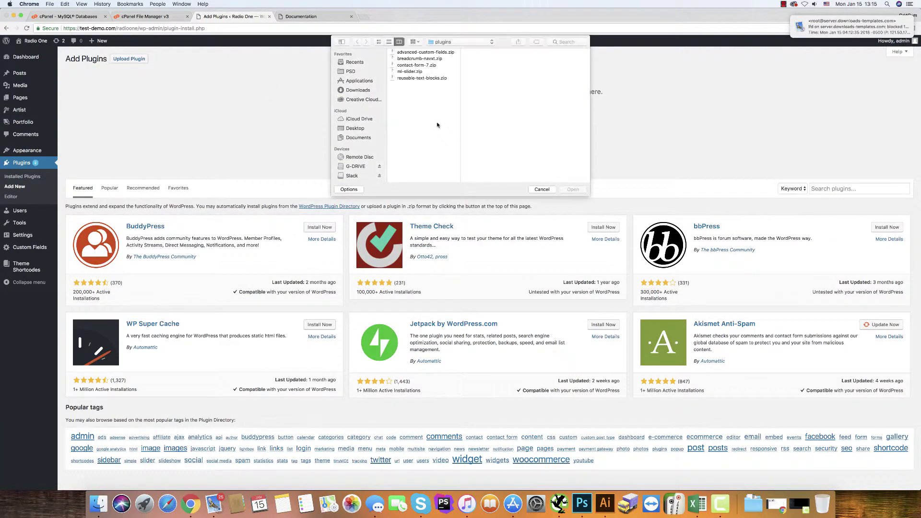
left_click(416, 58)
left_click(573, 189)
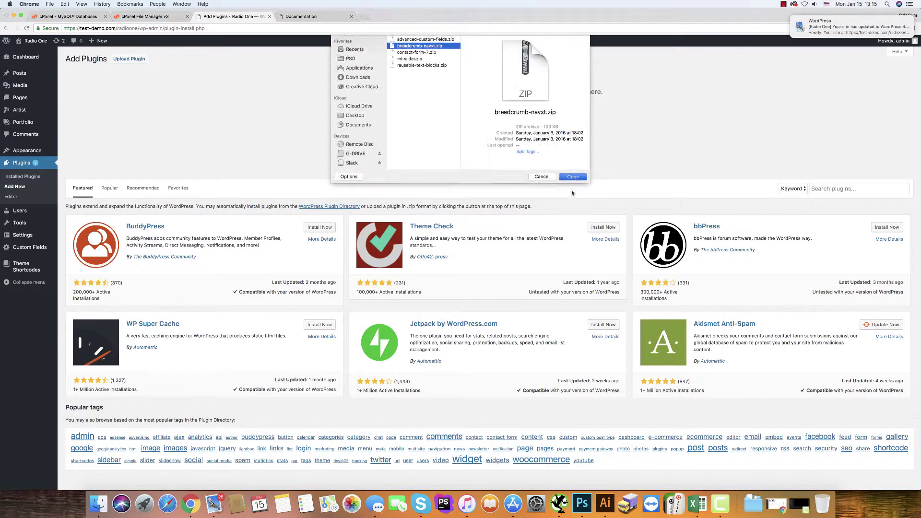
left_click(437, 135)
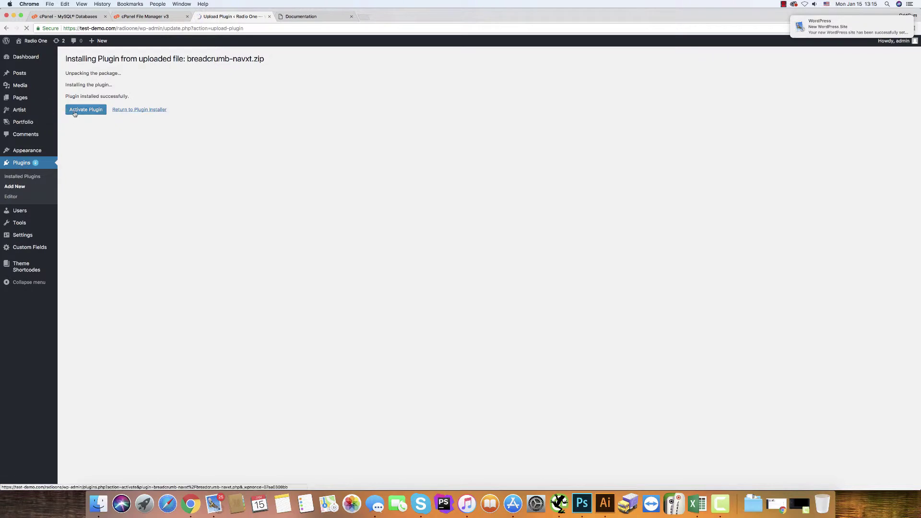
left_click(75, 112)
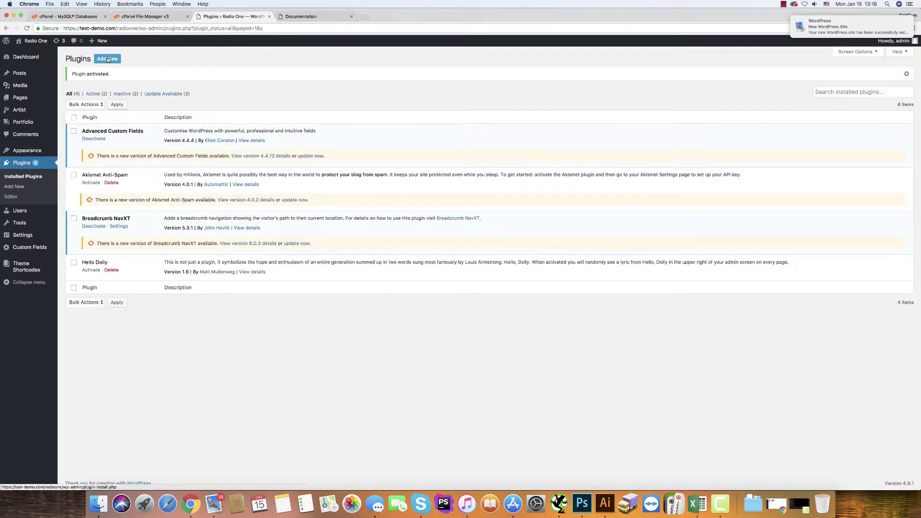
left_click(108, 59)
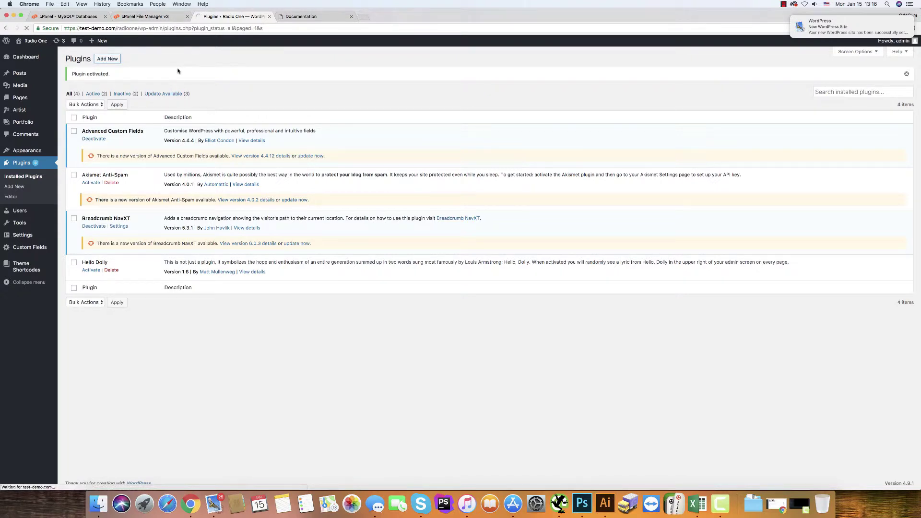
- Upload and install Contact Form 7 from contact-form-7.zip
left_click(129, 59)
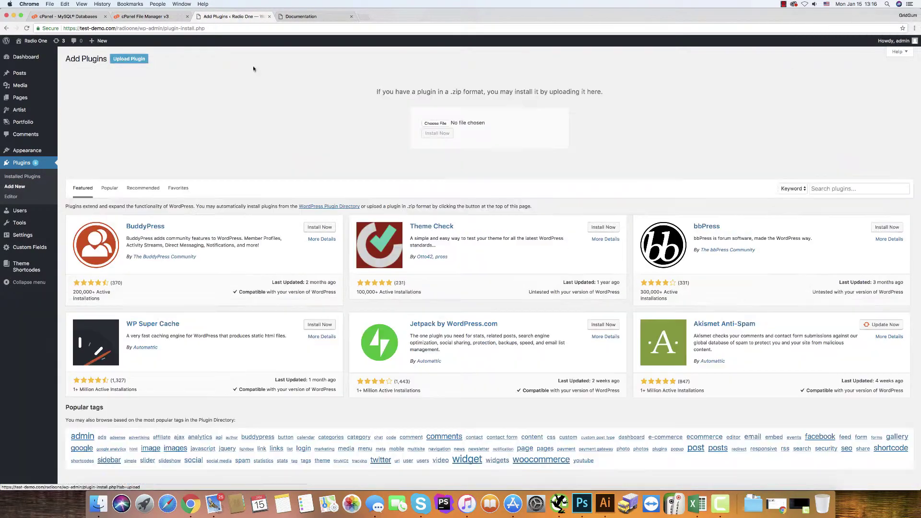
left_click(435, 123)
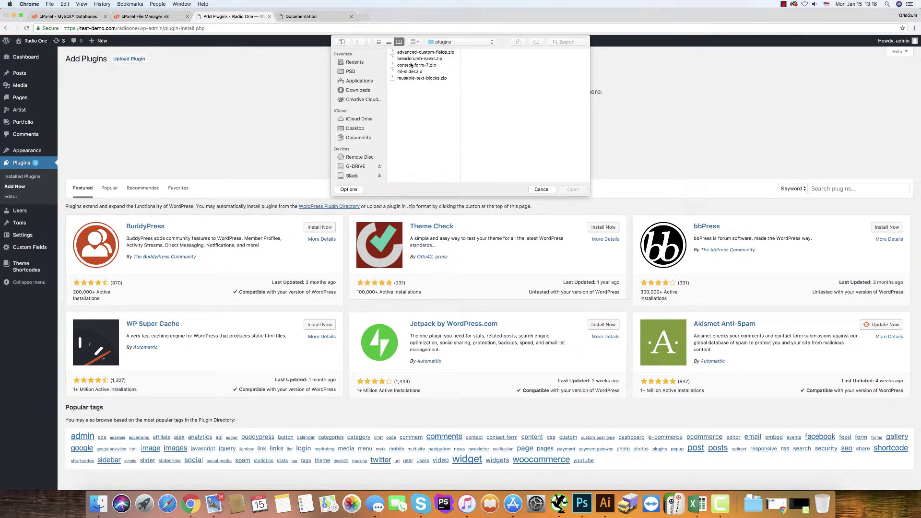
left_click(411, 66)
left_click(573, 190)
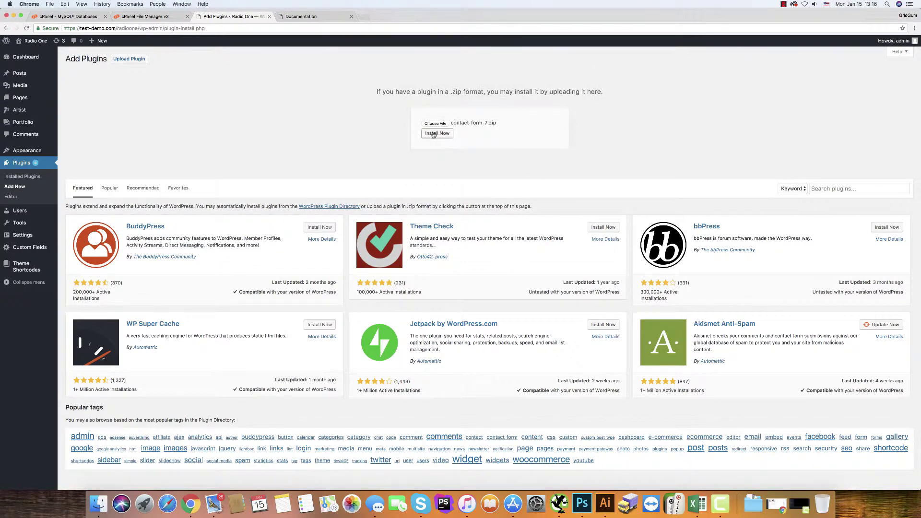
left_click(433, 134)
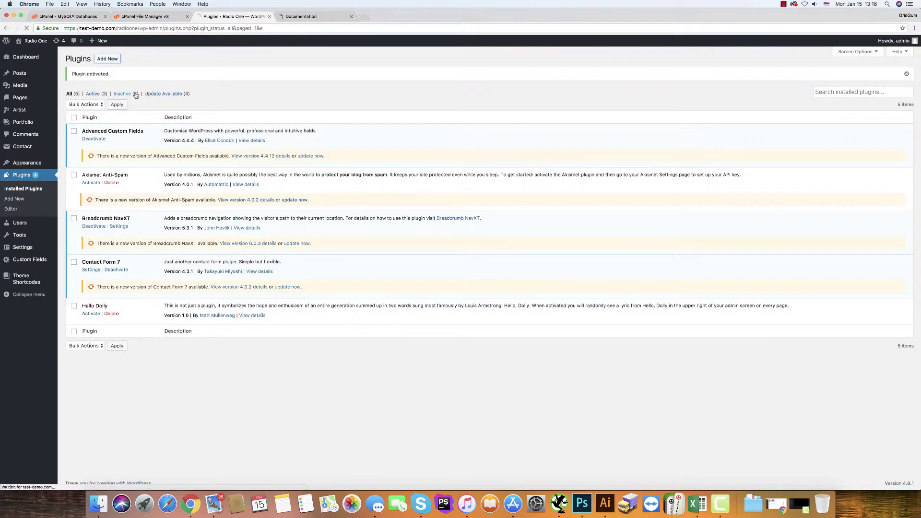
- Upload, install and activate Meta Slider from ml-slider.zip
left_click(107, 58)
left_click(132, 59)
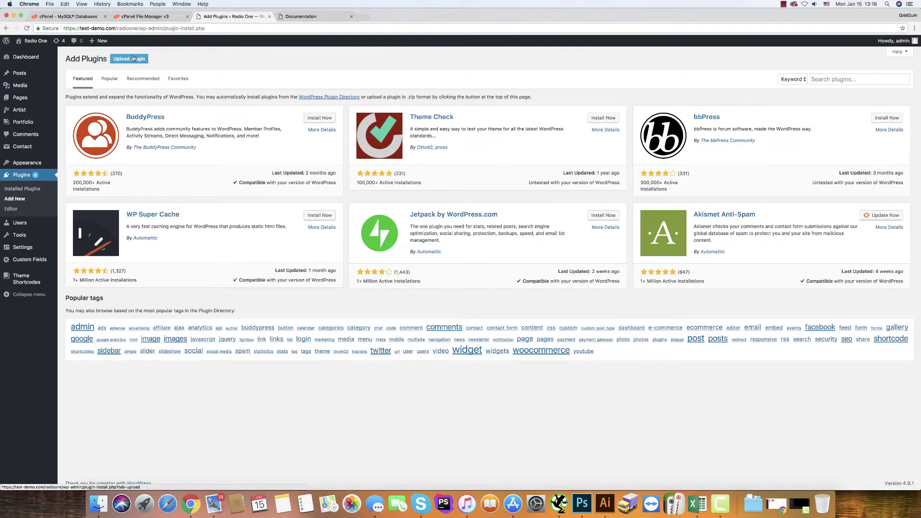
left_click(436, 123)
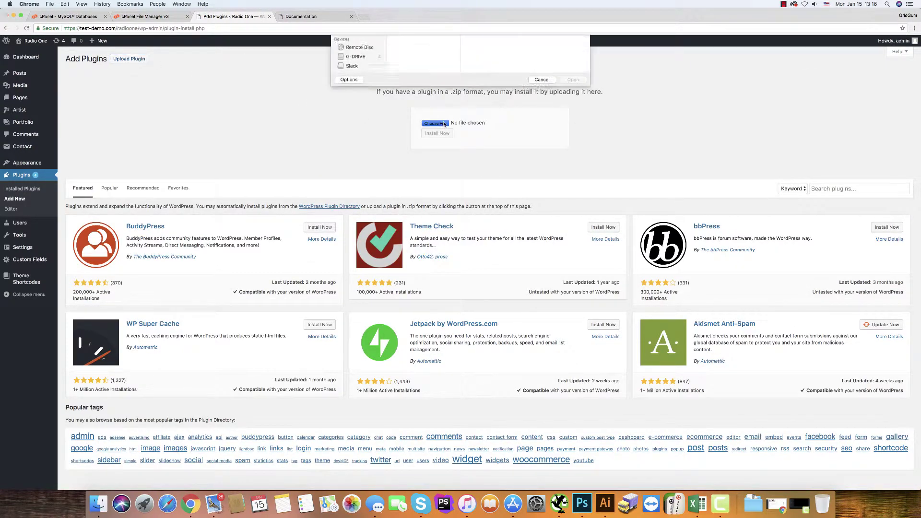
left_click(410, 71)
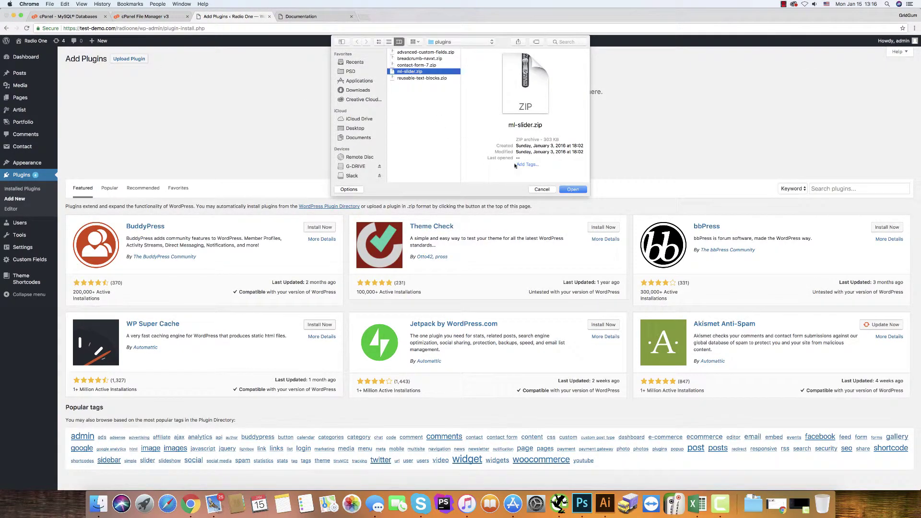
left_click(573, 190)
left_click(437, 134)
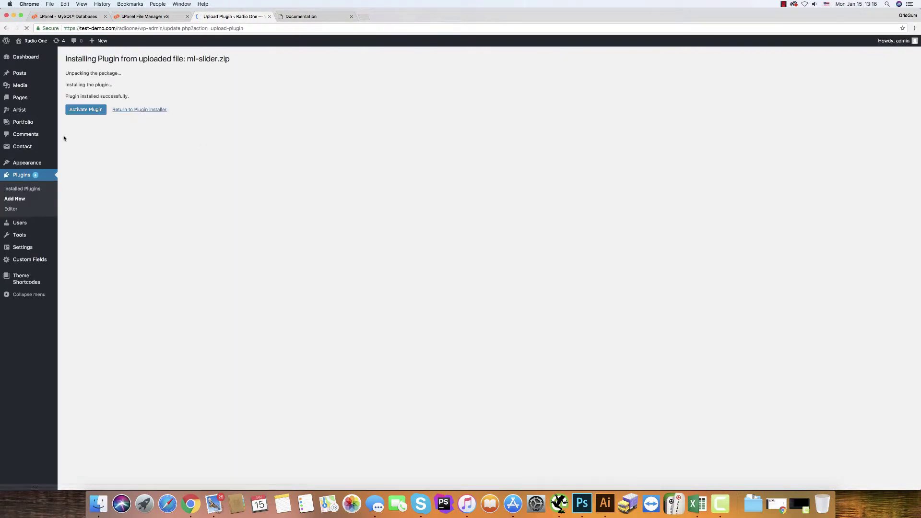
left_click(86, 110)
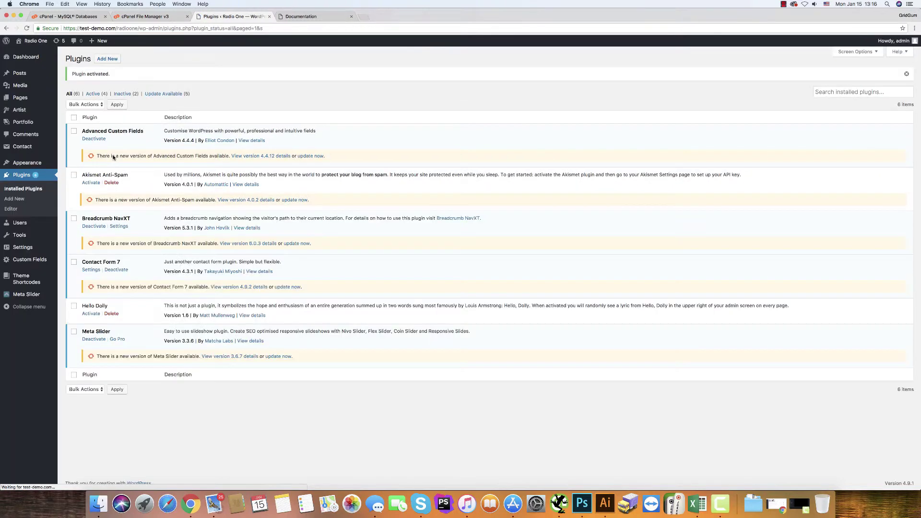
- Upload, install and activate the Text Blocks plugin from reusable-text-blocks.zip
left_click(116, 63)
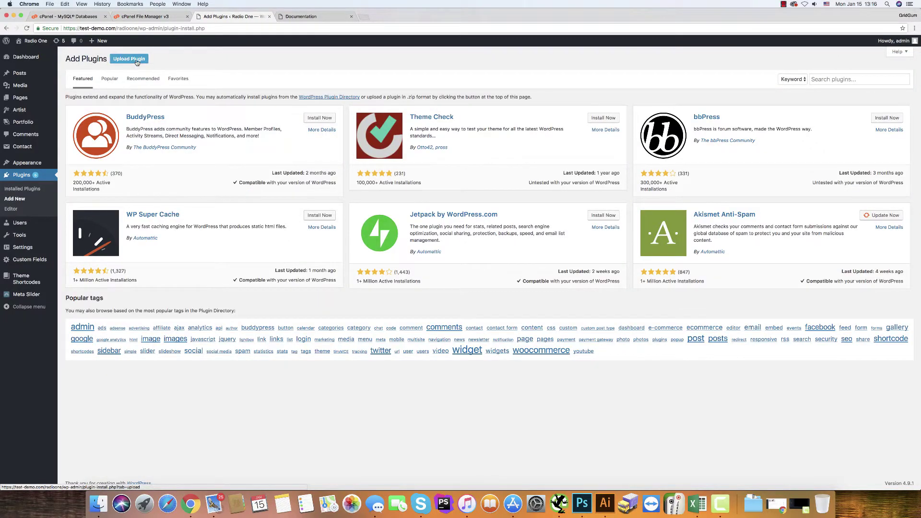
left_click(129, 59)
left_click(435, 123)
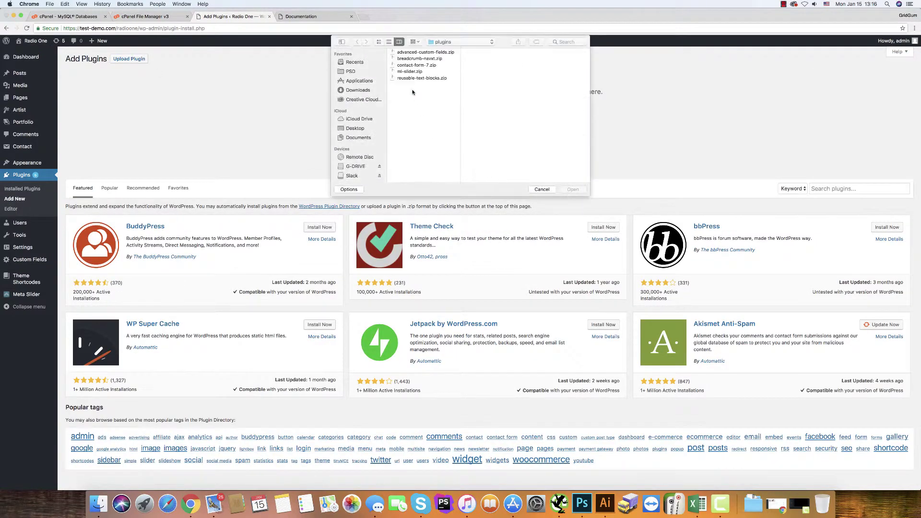
left_click(410, 78)
left_click(571, 190)
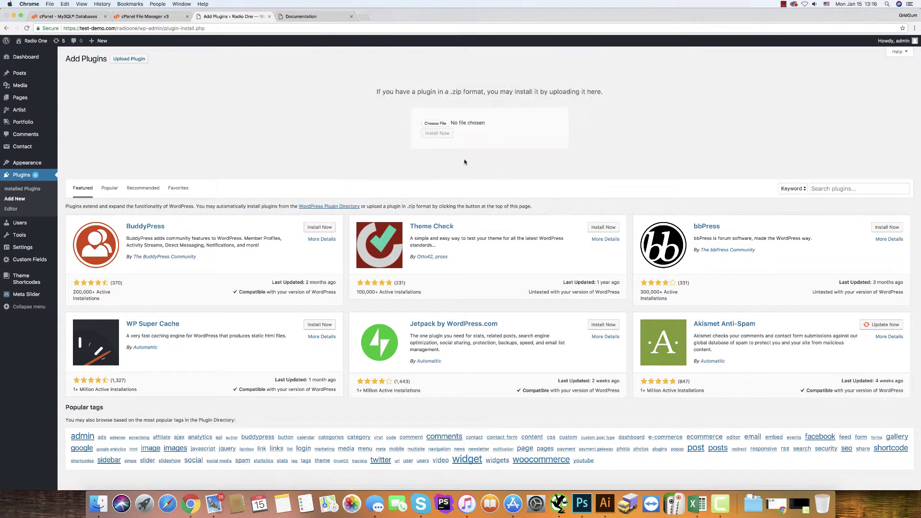
left_click(437, 134)
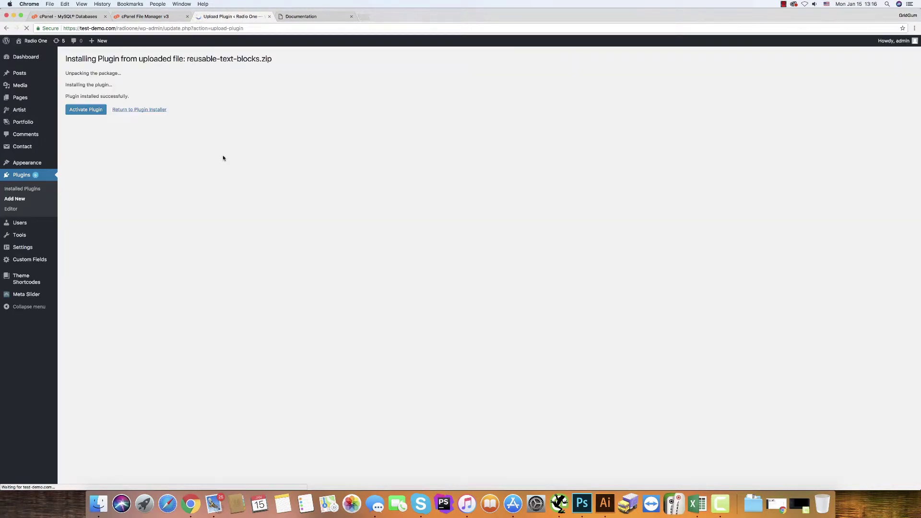
left_click(82, 110)
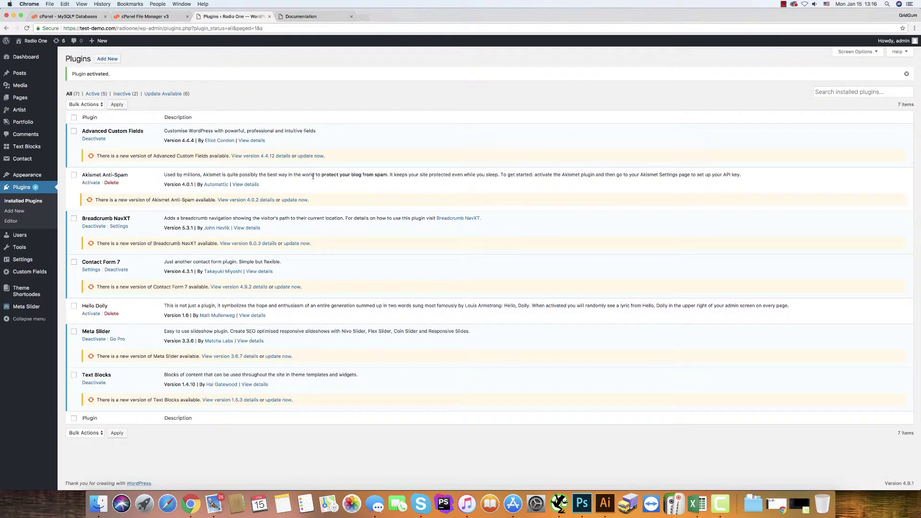
- Update Advanced Custom Fields, Akismet, Breadcrumb NavXT, Contact Form 7, Meta Slider and Text Blocks
left_click(310, 156)
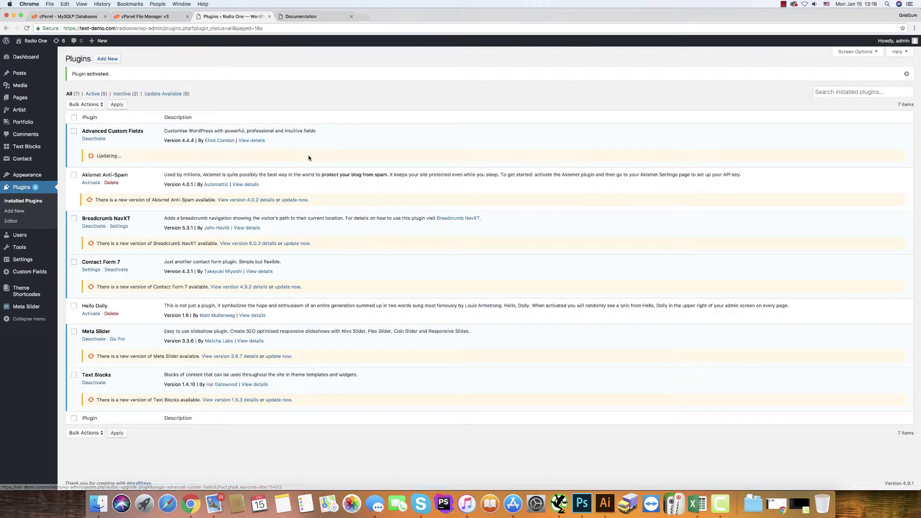
left_click(288, 200)
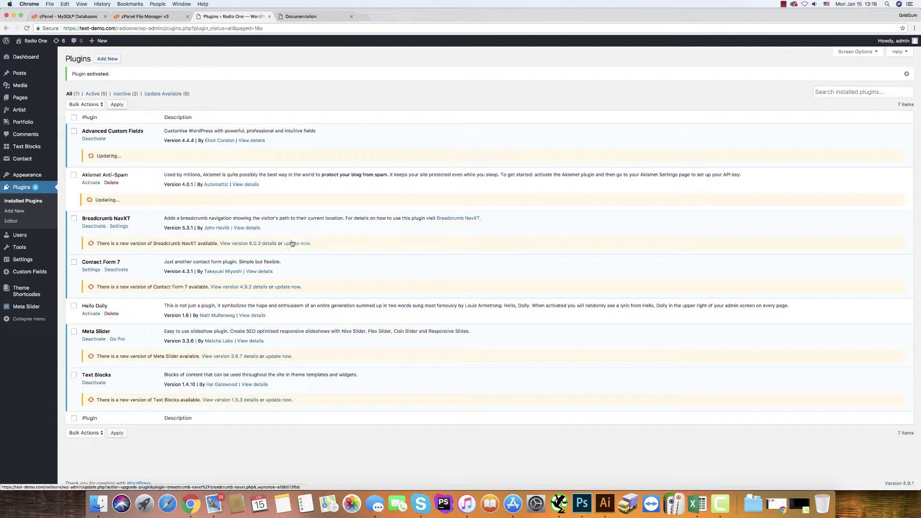
left_click(293, 243)
left_click(286, 287)
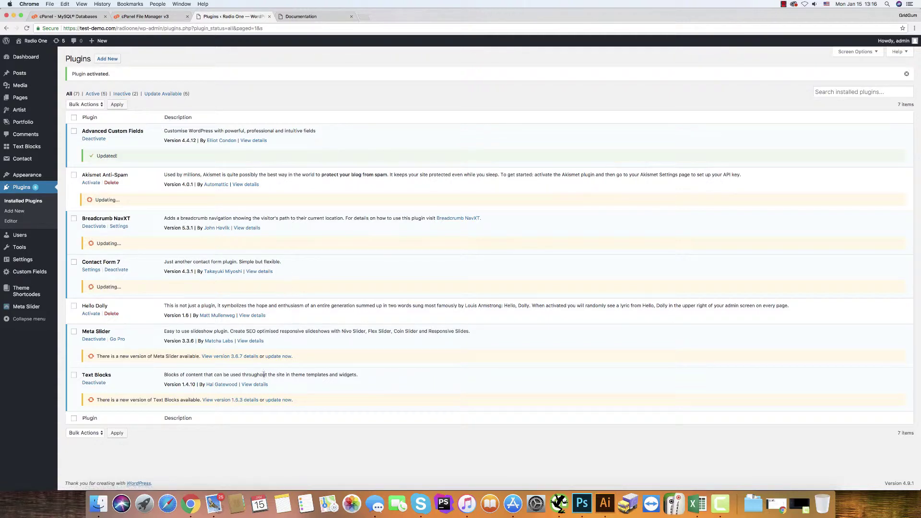
left_click(278, 356)
left_click(280, 400)
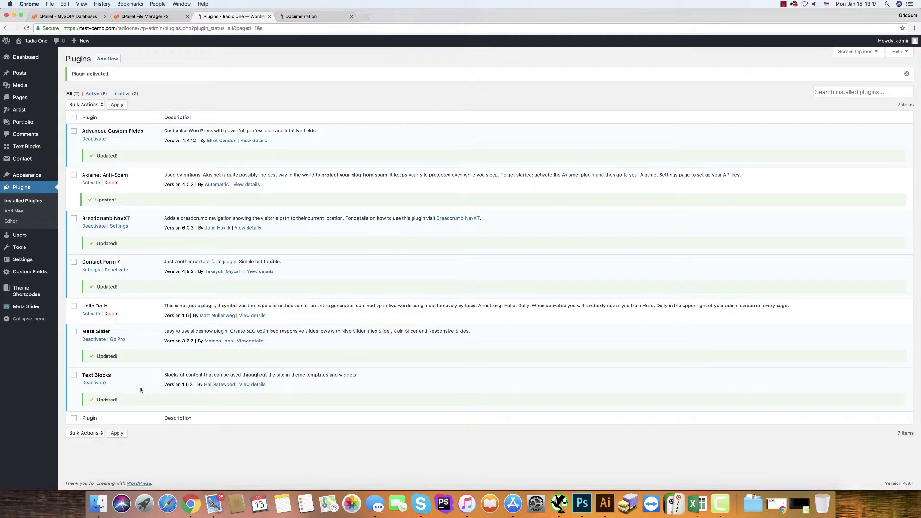
left_click(99, 503)
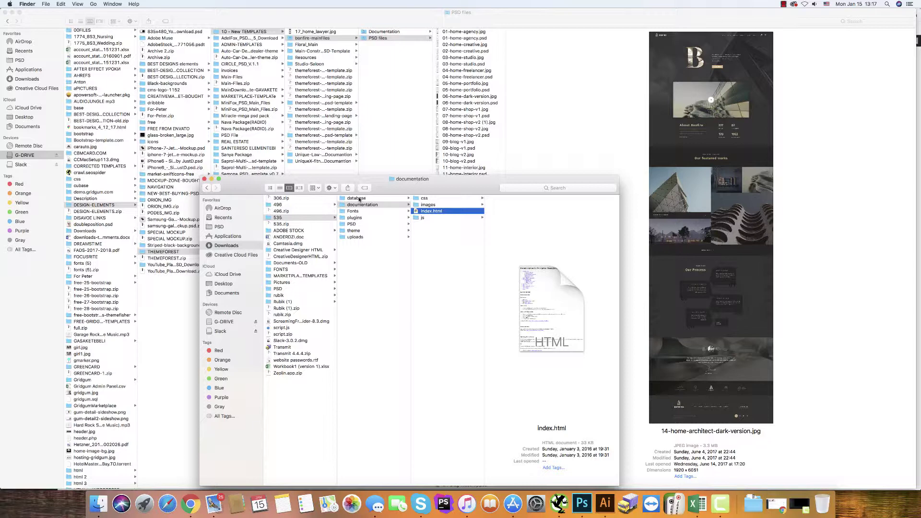
- Open the database folder and try opening db_radio1.sql, dismissing the App Store suggestion
left_click(359, 199)
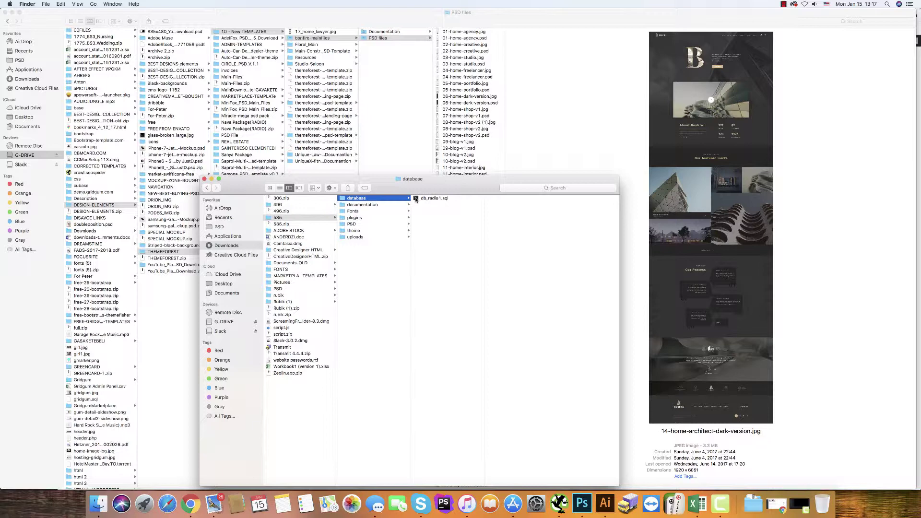
double_click(415, 199)
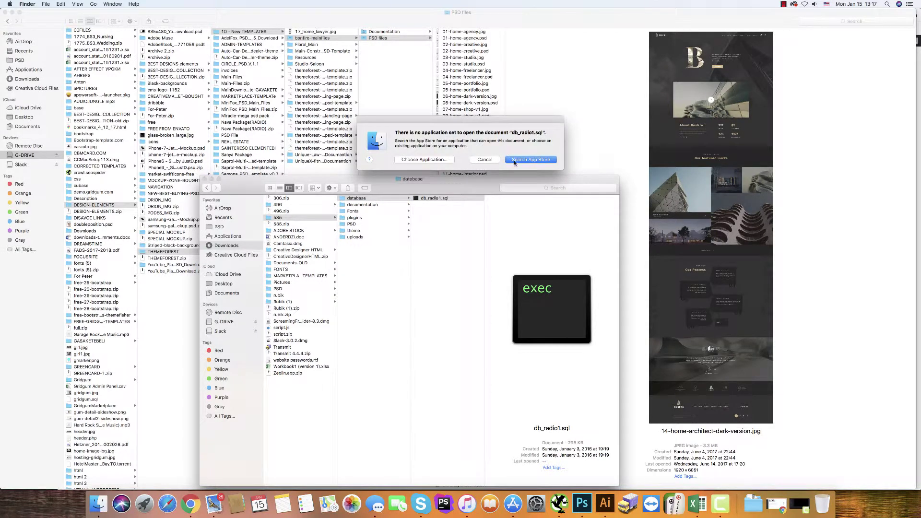
left_click(514, 159)
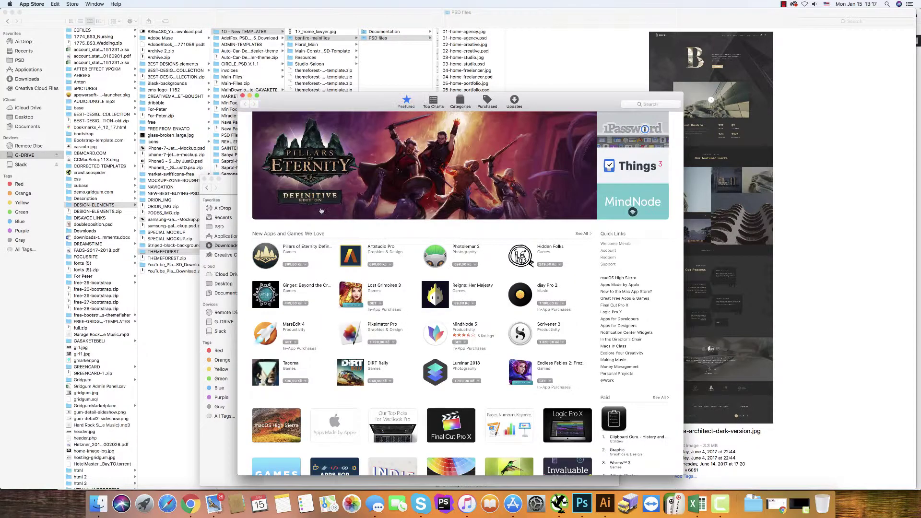
left_click(242, 96)
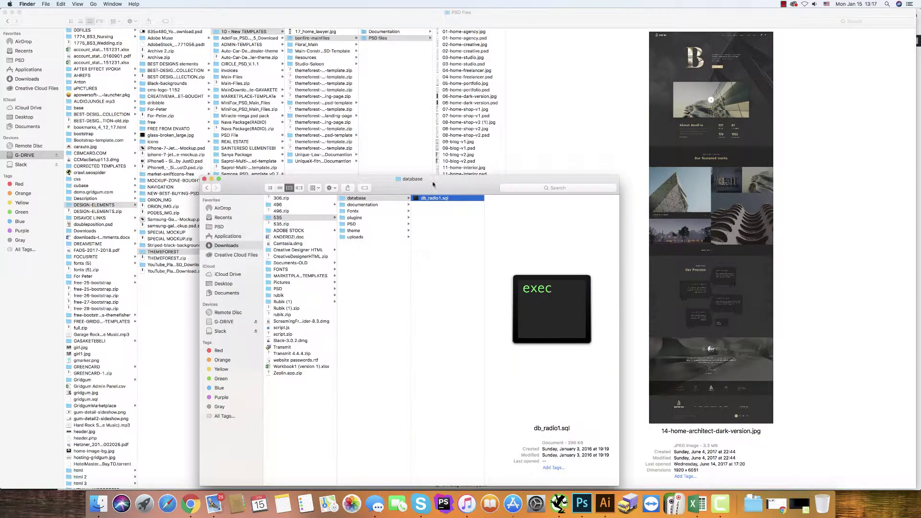
- Open db_radio1.sql with TextEdit through the Open With > Other application list
right_click(426, 199)
mouse_move(485, 208)
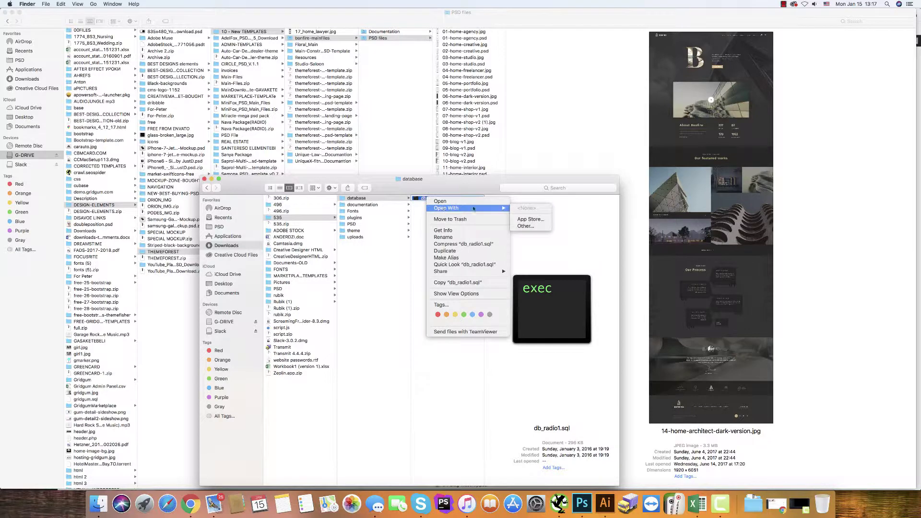
left_click(523, 227)
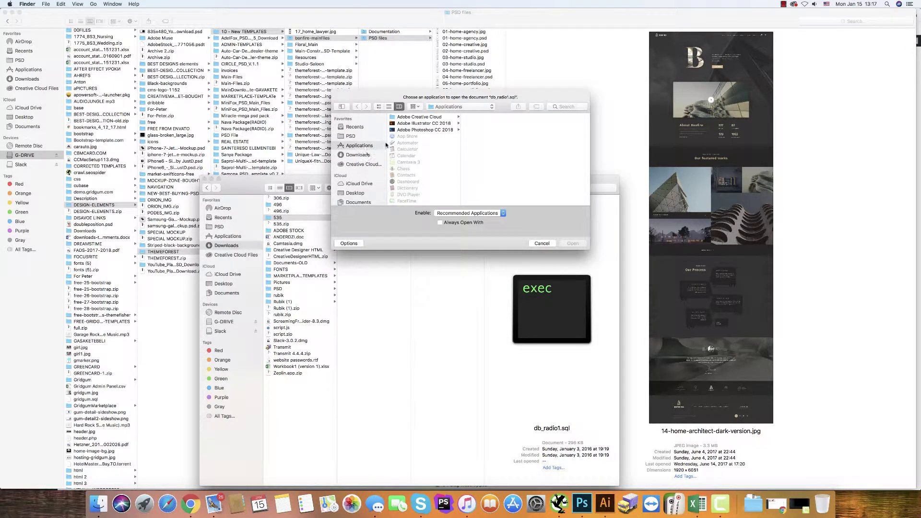
scroll(397, 158, "down", 10)
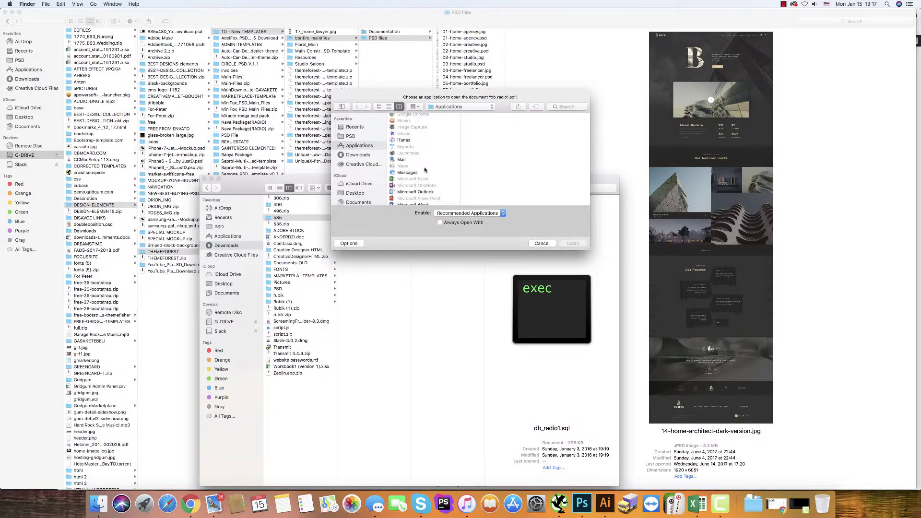
scroll(424, 170, "down", 4)
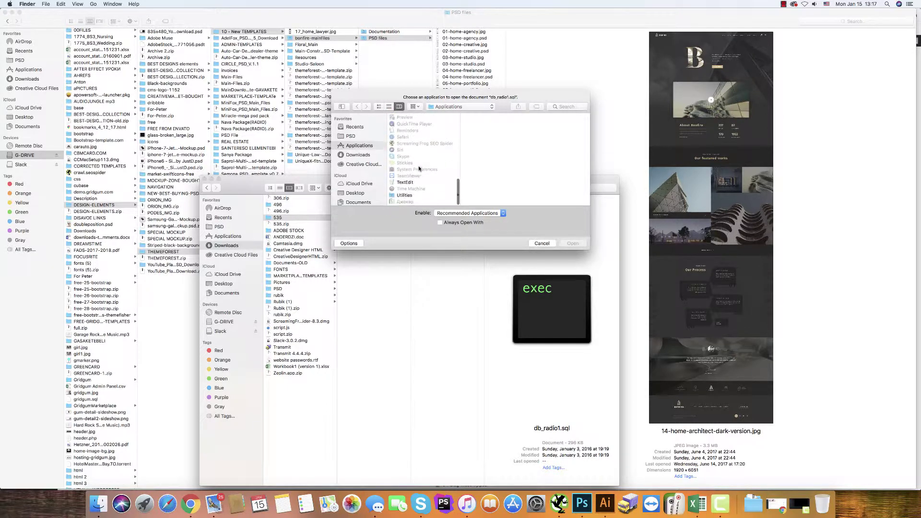
left_click(406, 183)
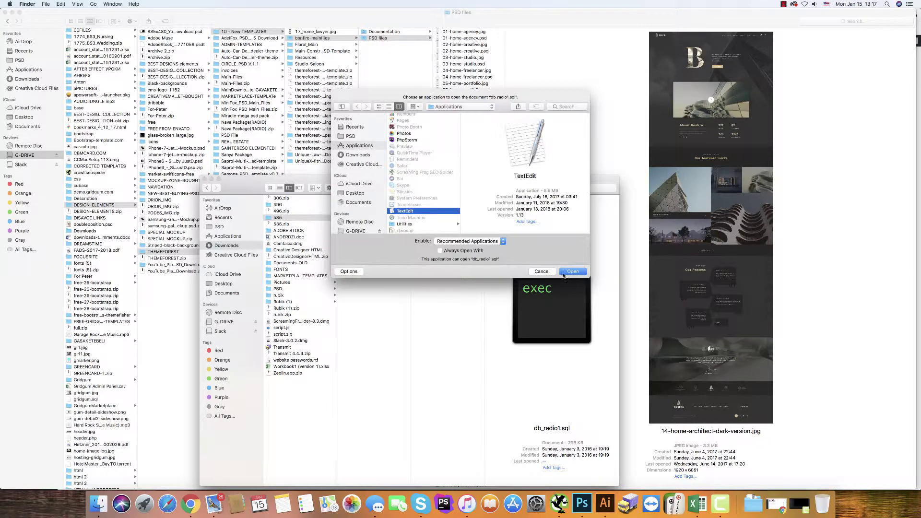
left_click(572, 271)
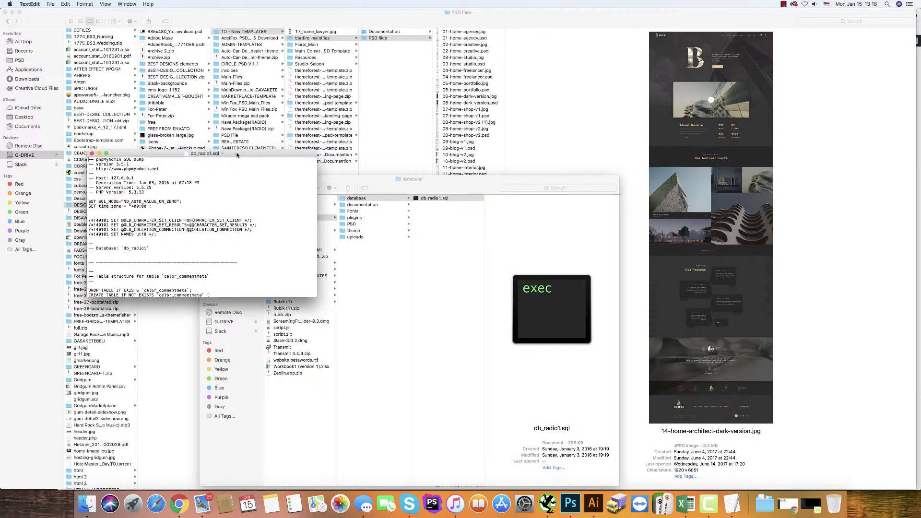
- Search the SQL dump for your_website_url_here with replace enabled
left_click_drag(341, 269, 498, 362)
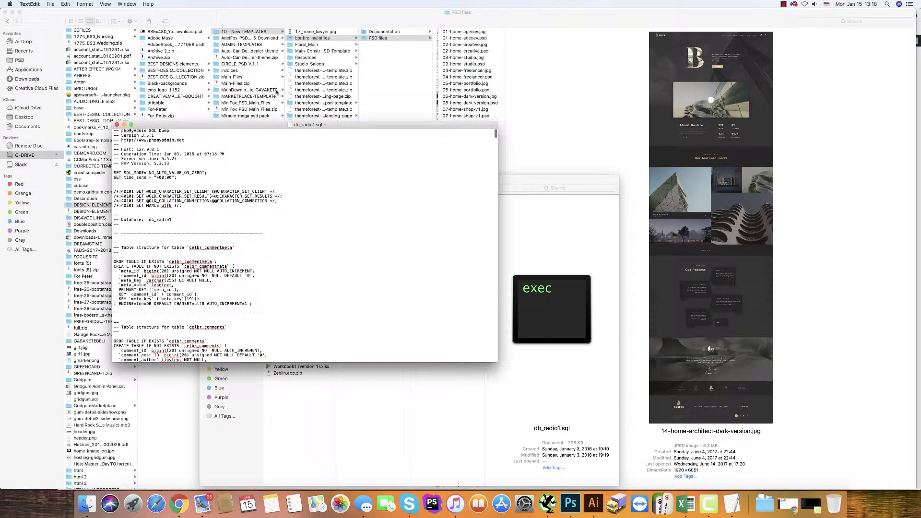
left_click(13, 13)
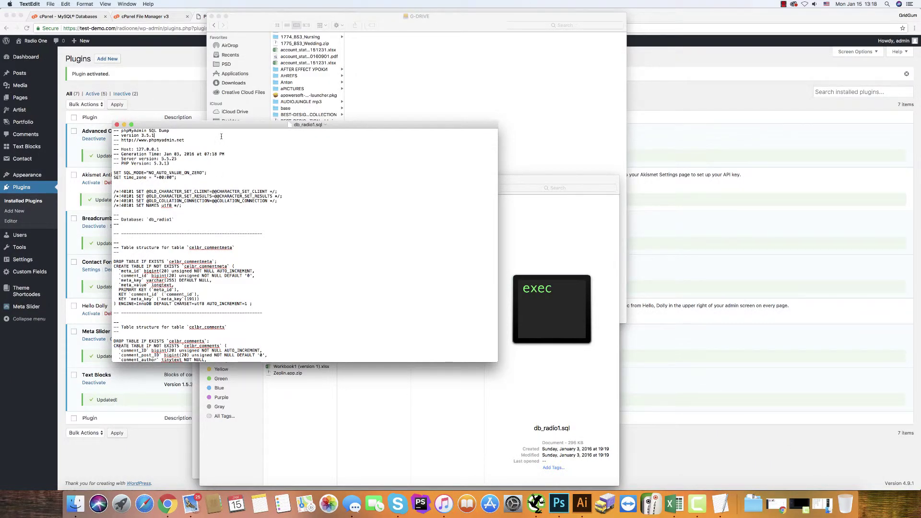
key("super+f")
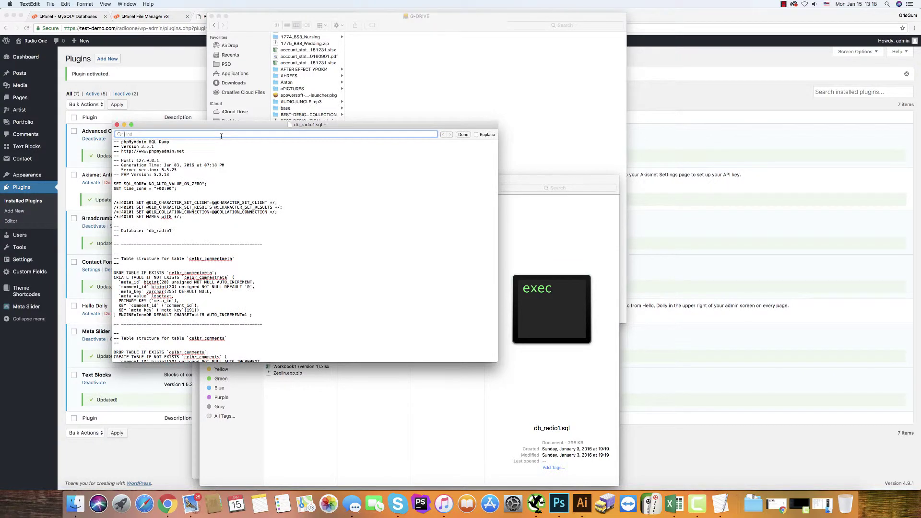
type("your_")
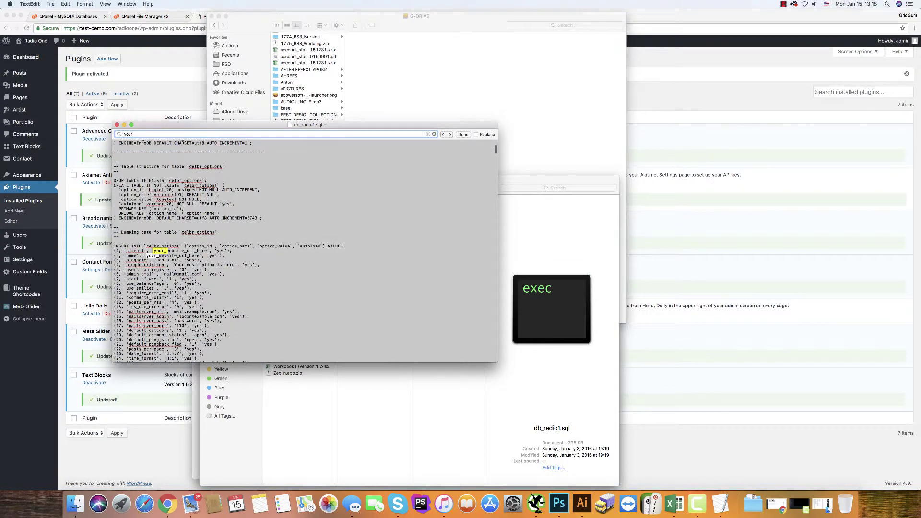
type("website_url_here")
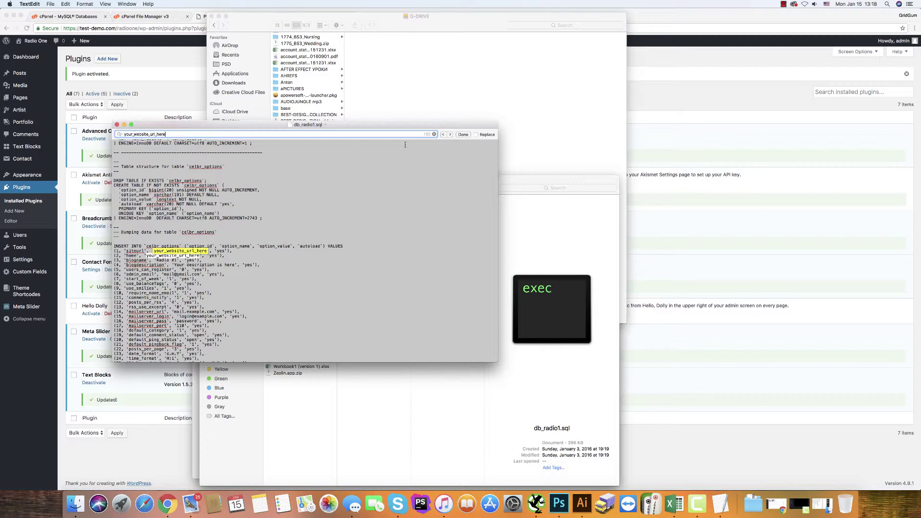
left_click(476, 135)
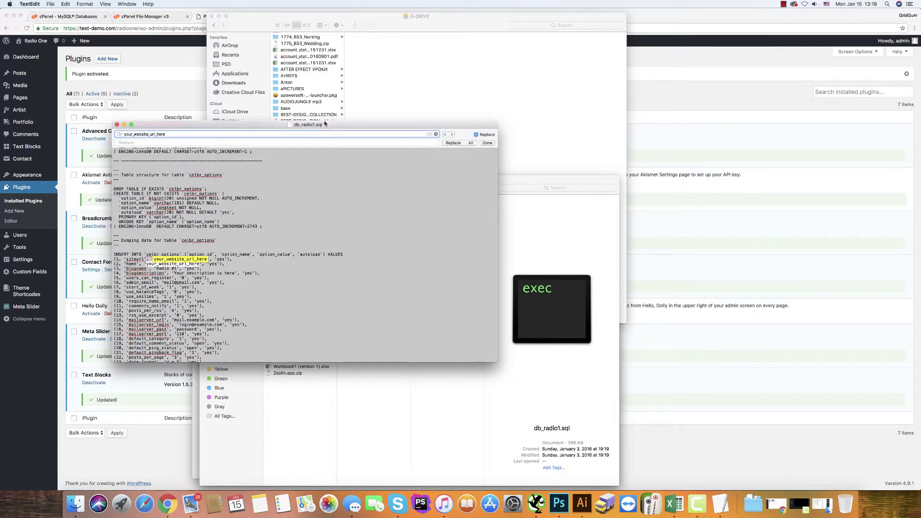
left_click(152, 61)
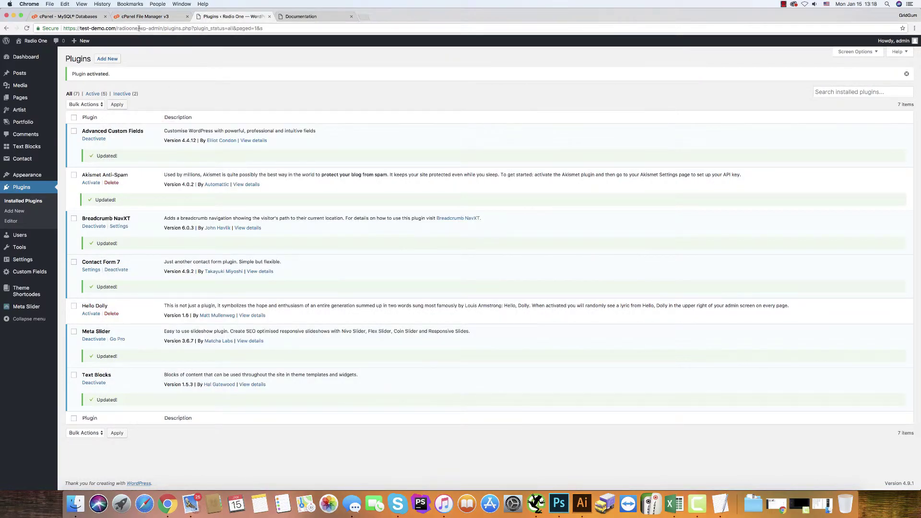
left_click_drag(137, 28, 63, 28)
key("super+c")
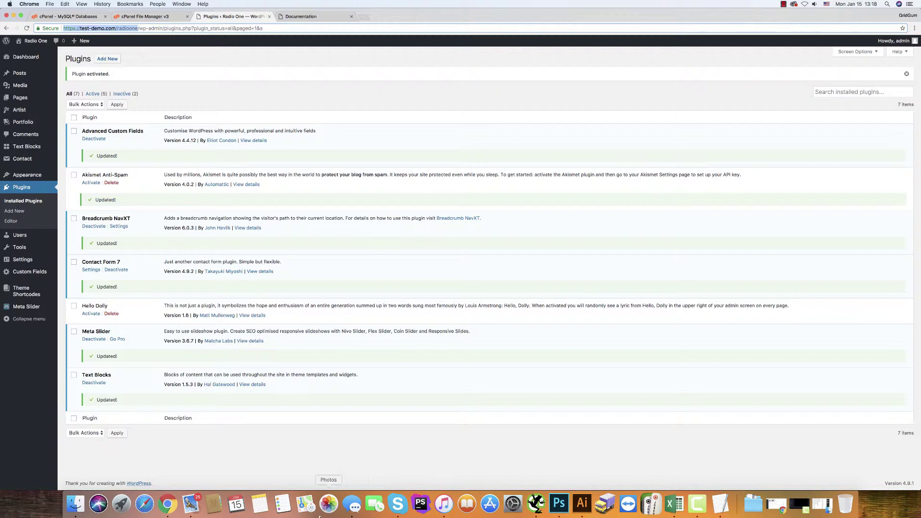
left_click(720, 504)
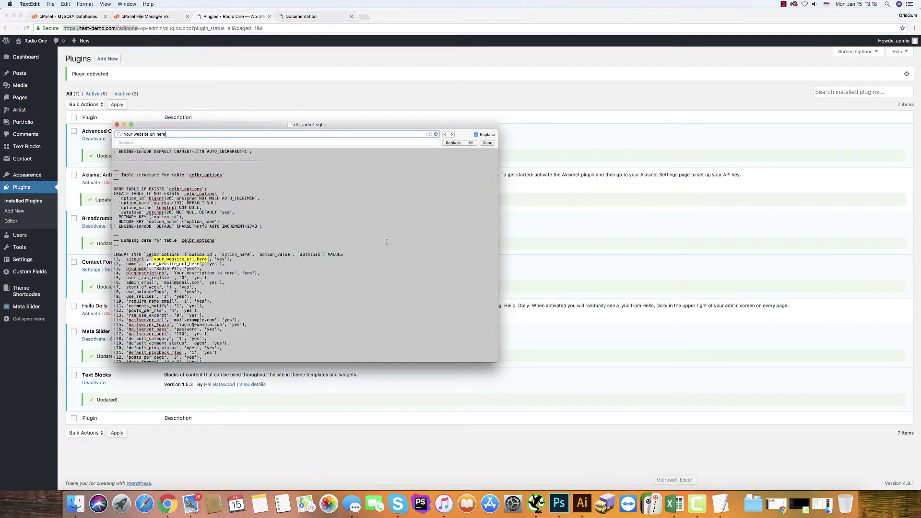
left_click(156, 142)
key("super+v")
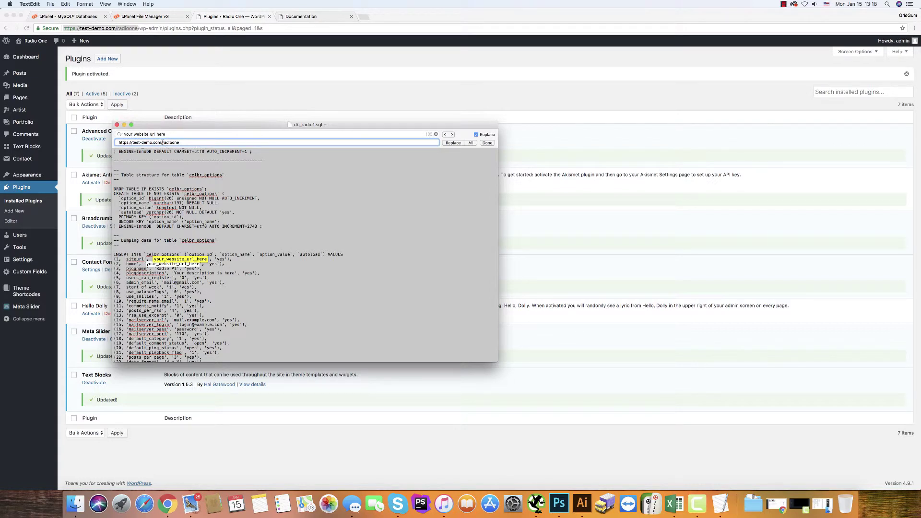
left_click_drag(162, 142, 218, 145)
key("BackSpace")
type("radioone")
- Replace all placeholder occurrences and save db_radio1.sql
left_click(471, 143)
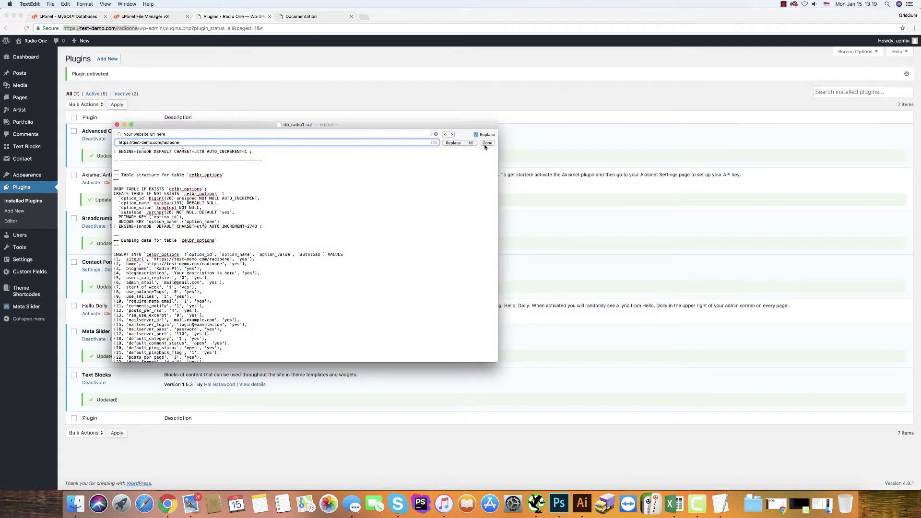
left_click(488, 143)
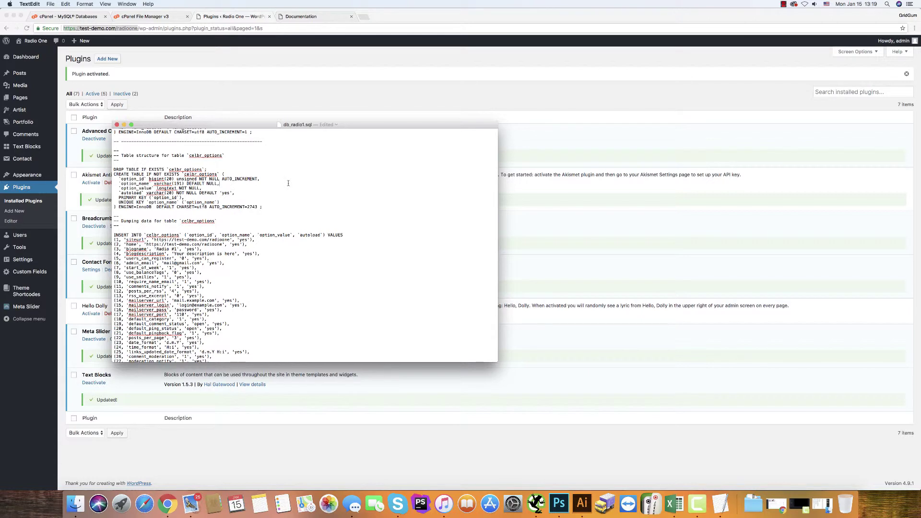
key("super+s")
scroll(288, 181, "up", 10)
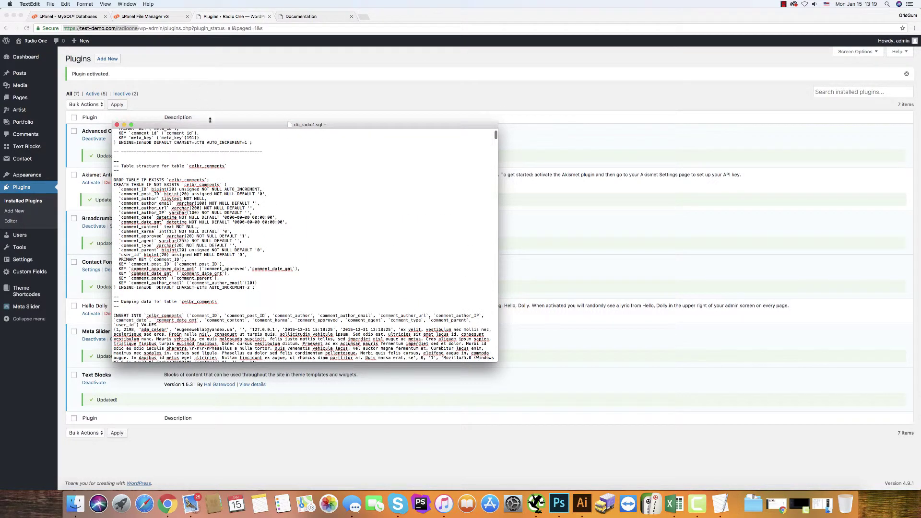
left_click(178, 75)
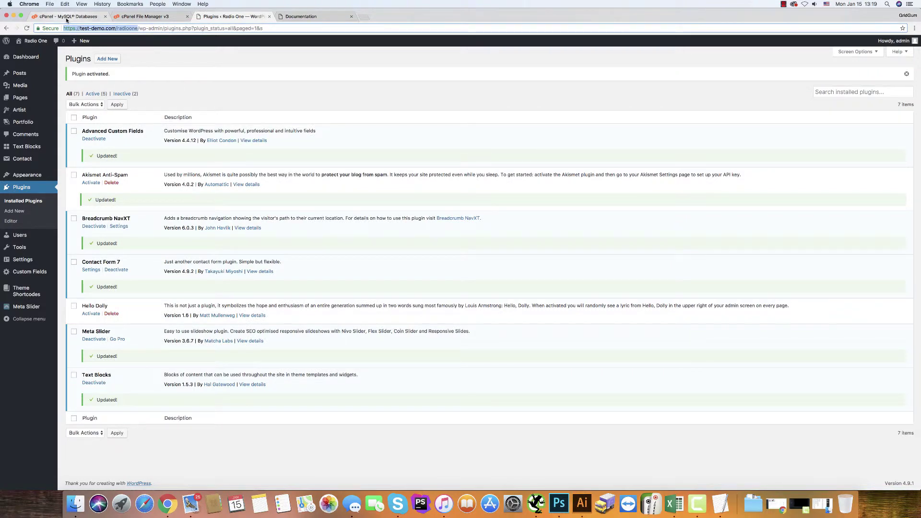
- Go from cPanel home to phpMyAdmin and open the democom1_radioone database's 12 celbr_ tables
left_click(68, 17)
left_click(144, 18)
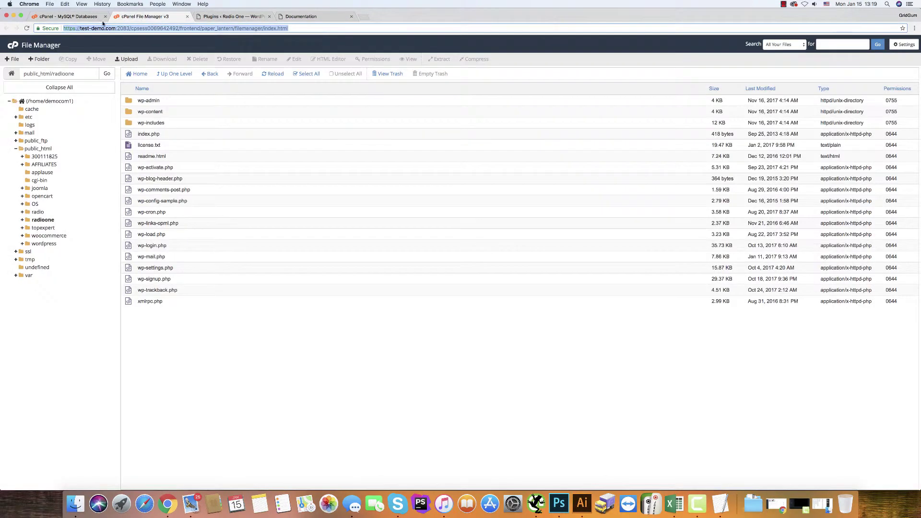
left_click(86, 17)
scroll(61, 95, "up", 15)
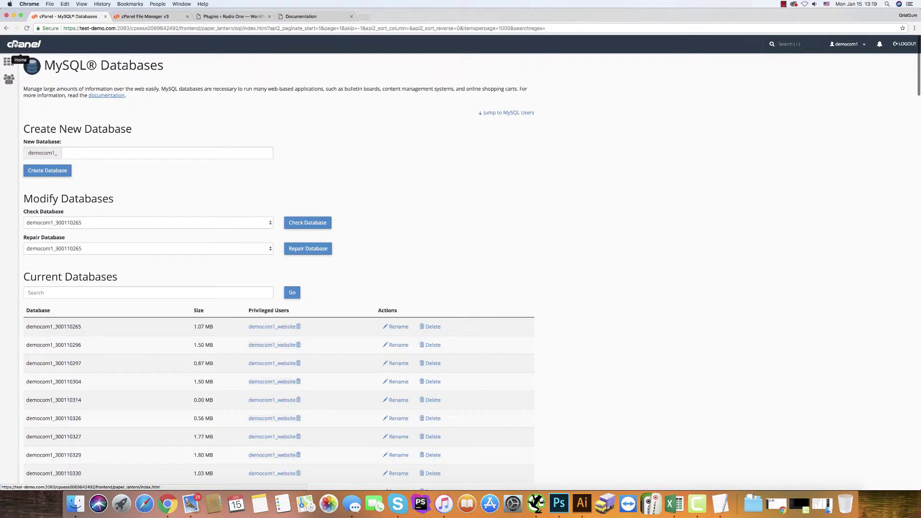
left_click(8, 62)
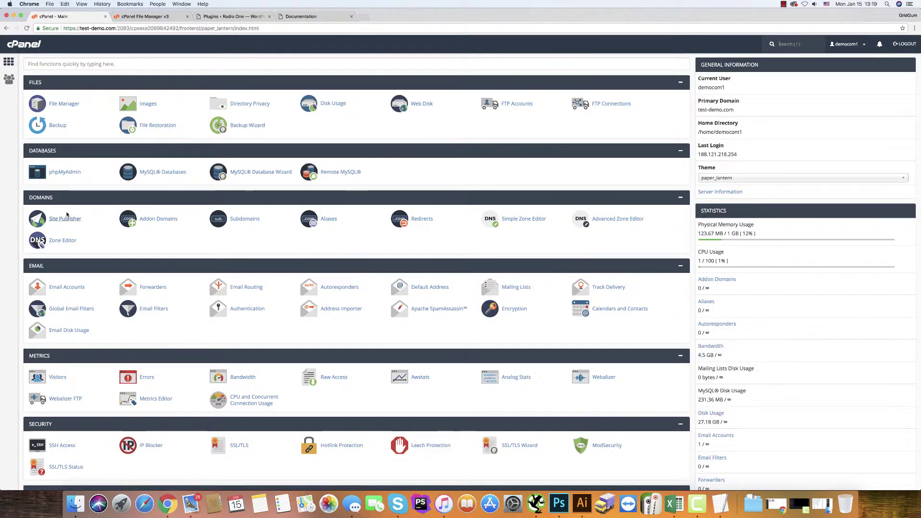
left_click(57, 174)
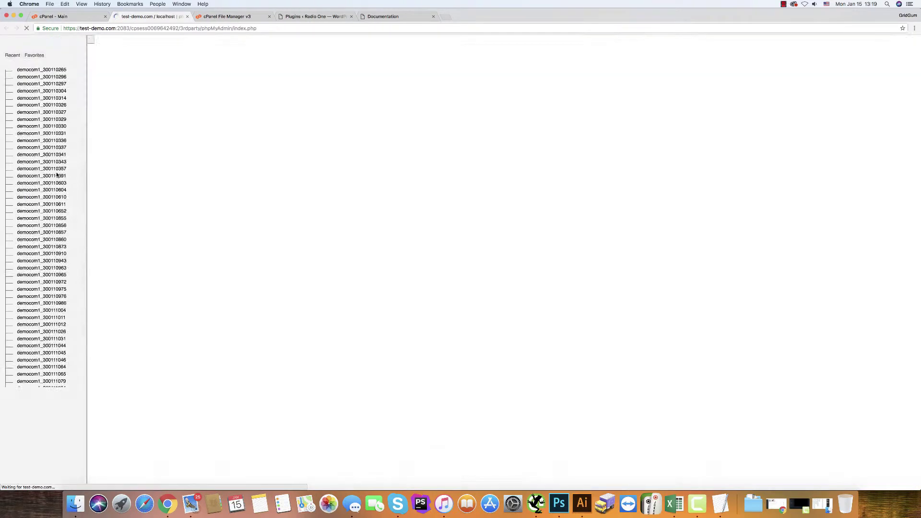
scroll(74, 318, "down", 15)
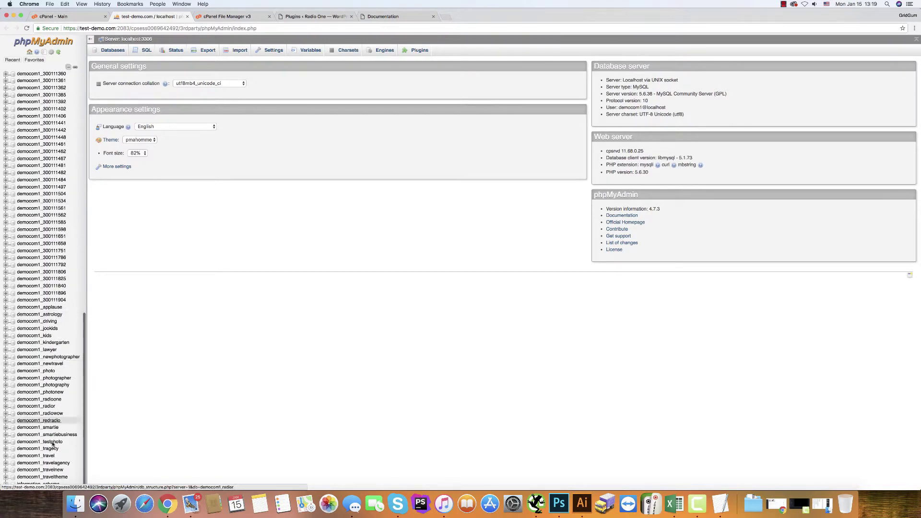
left_click(47, 400)
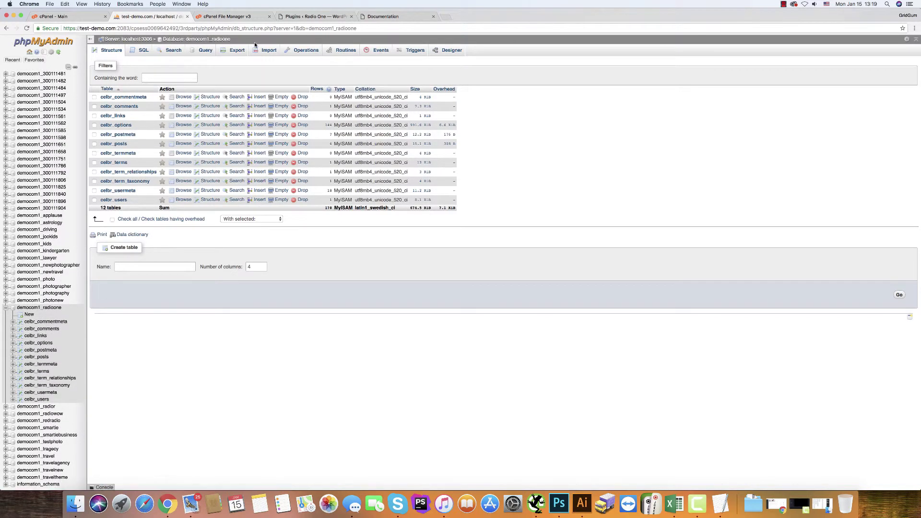
- Import database/db_radio1.sql into democom1_radioone, executing all 41 queries successfully
left_click(264, 51)
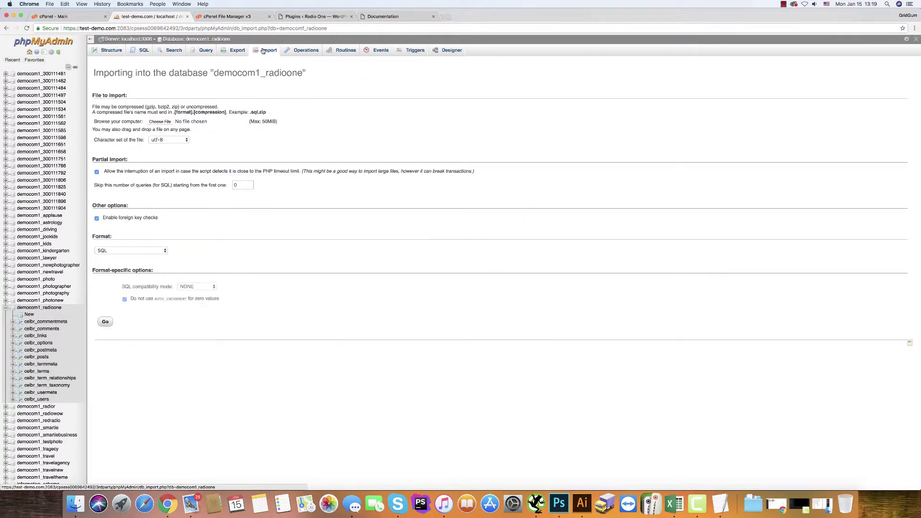
left_click(167, 122)
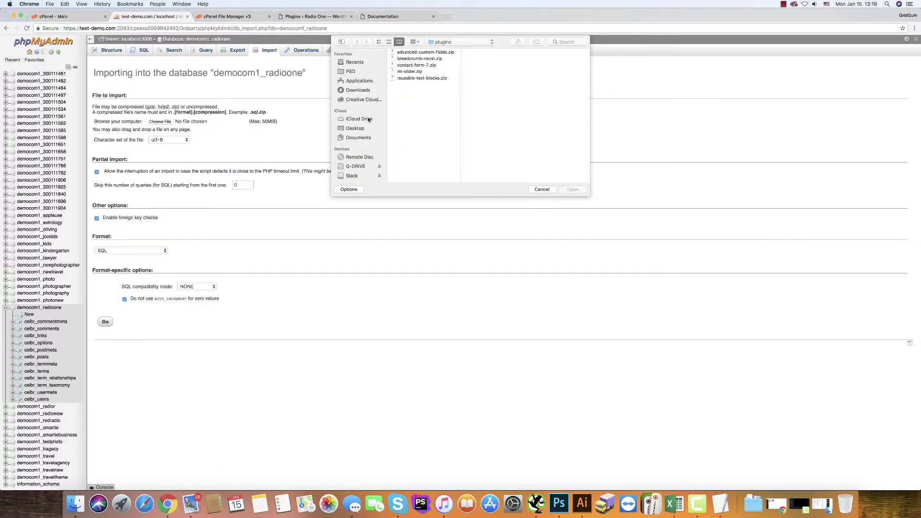
left_click(441, 43)
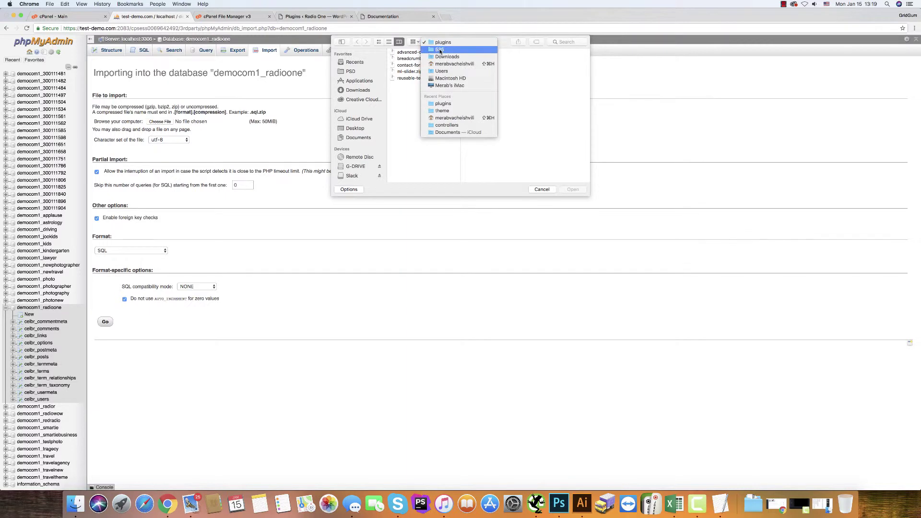
left_click(440, 50)
left_click(474, 53)
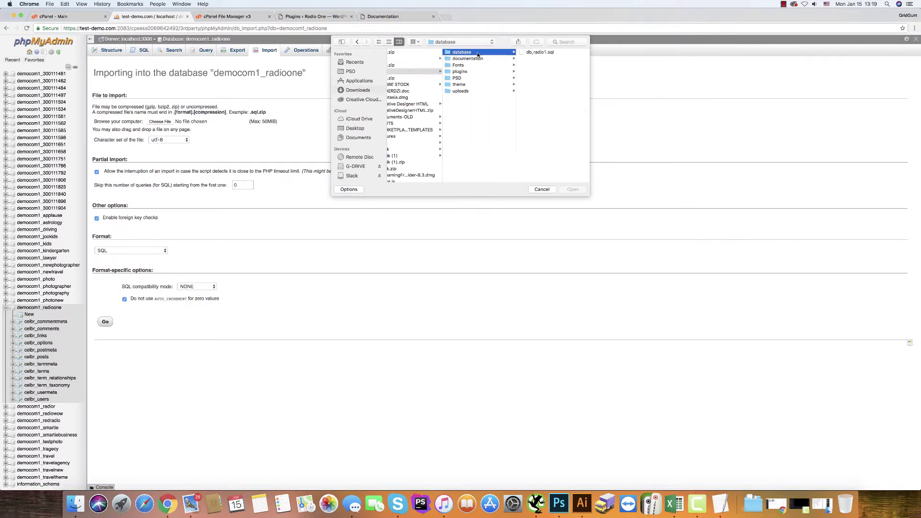
left_click(530, 52)
left_click(572, 190)
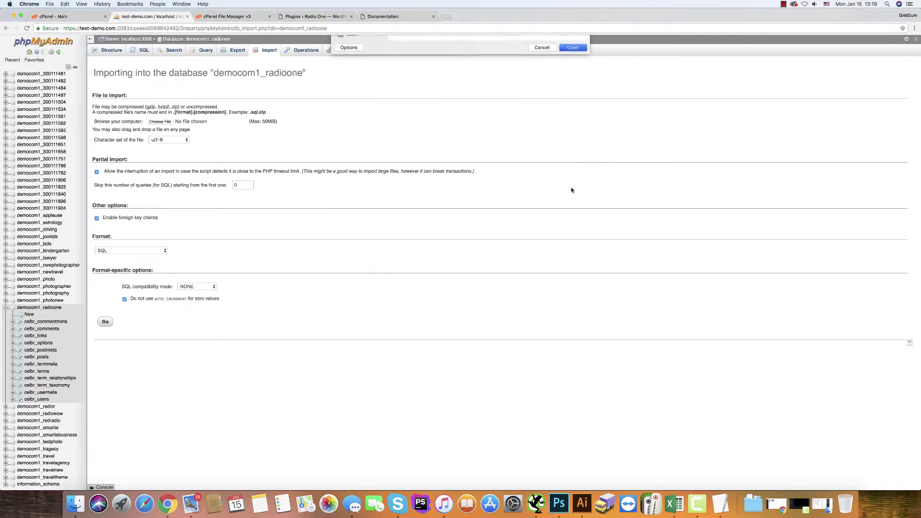
left_click(105, 322)
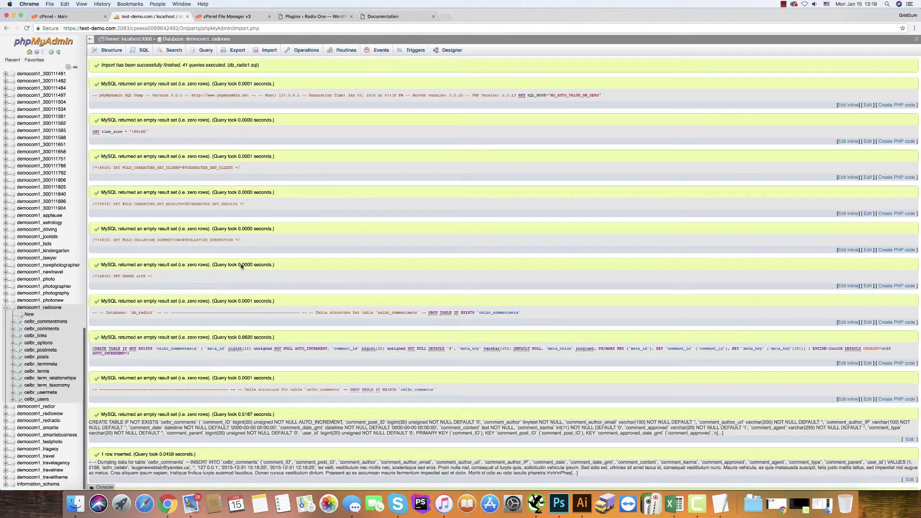
scroll(318, 221, "down", 7)
scroll(318, 220, "up", 7)
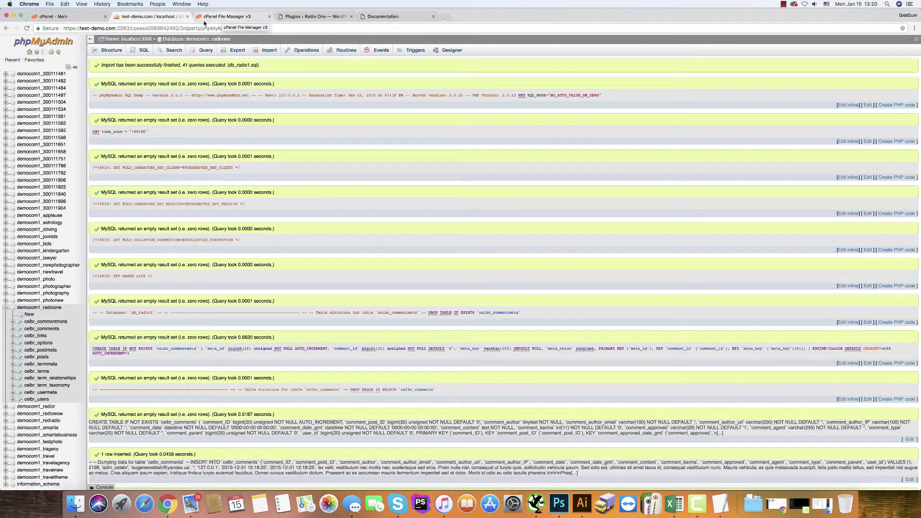
- Visit the live Radio One front page from the WordPress admin bar, then return to File Manager
left_click(375, 16)
left_click(305, 17)
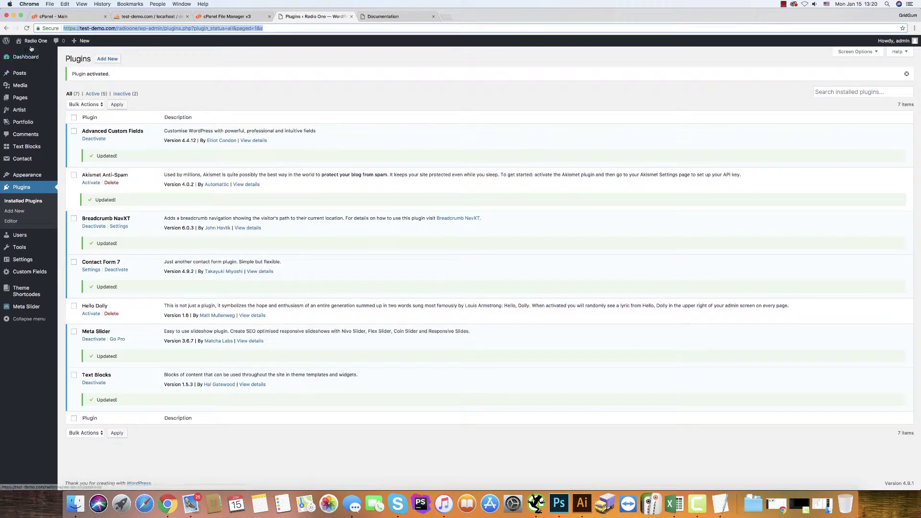
mouse_move(31, 43)
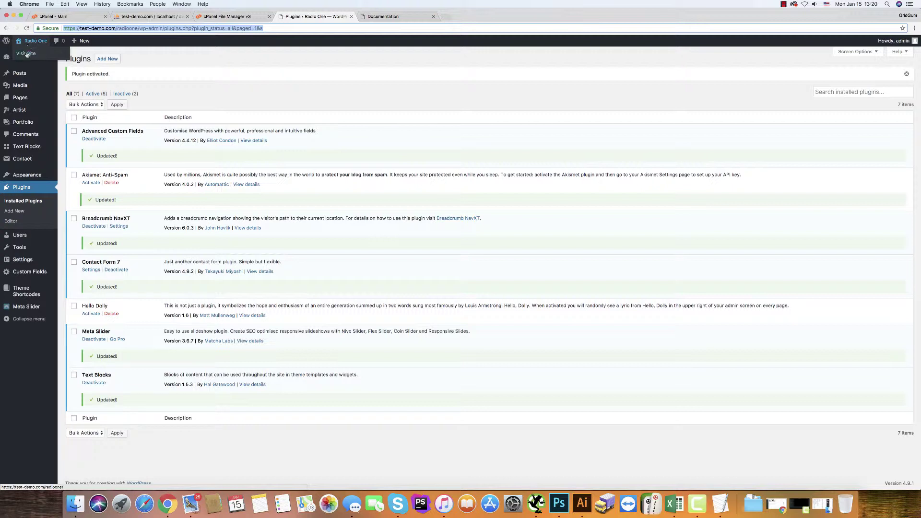
left_click(26, 54)
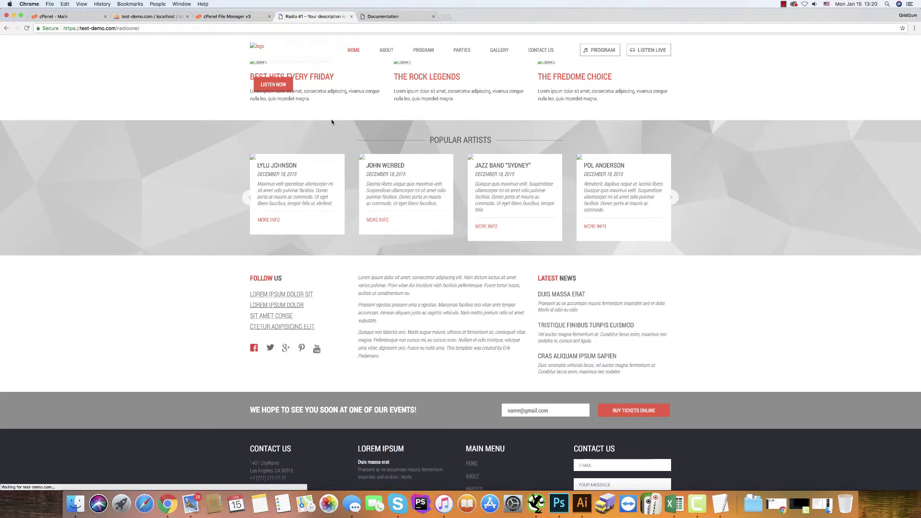
left_click(209, 17)
scroll(157, 130, "up", 5)
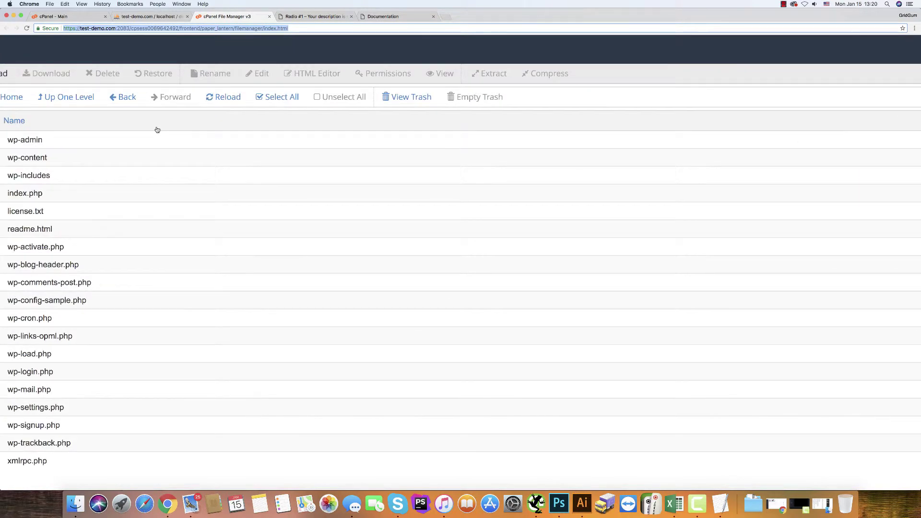
- Reset the File Manager page zoom to actual size
scroll(157, 129, "up", 1)
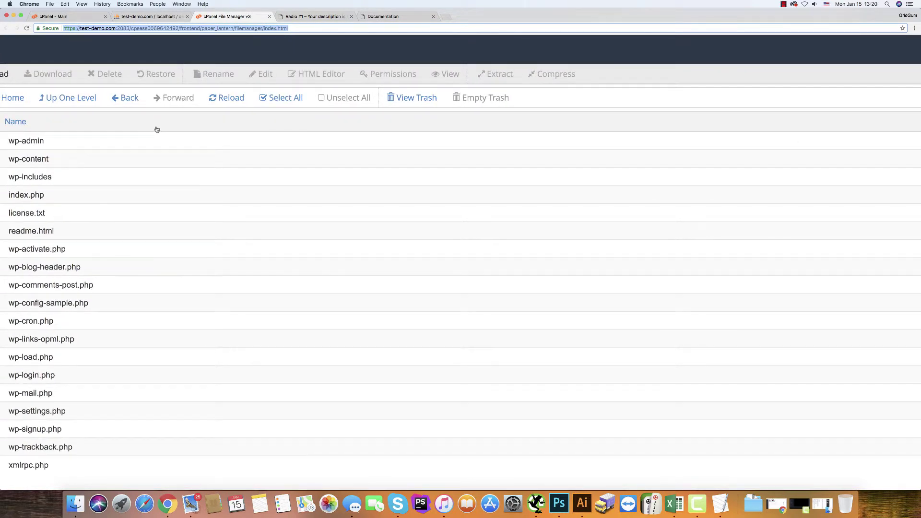
key("super+minus")
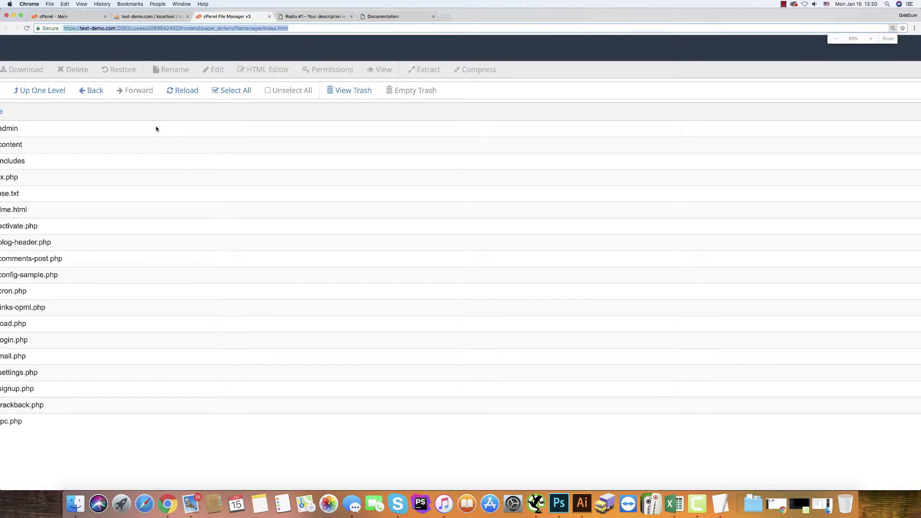
scroll(156, 129, "down", 5)
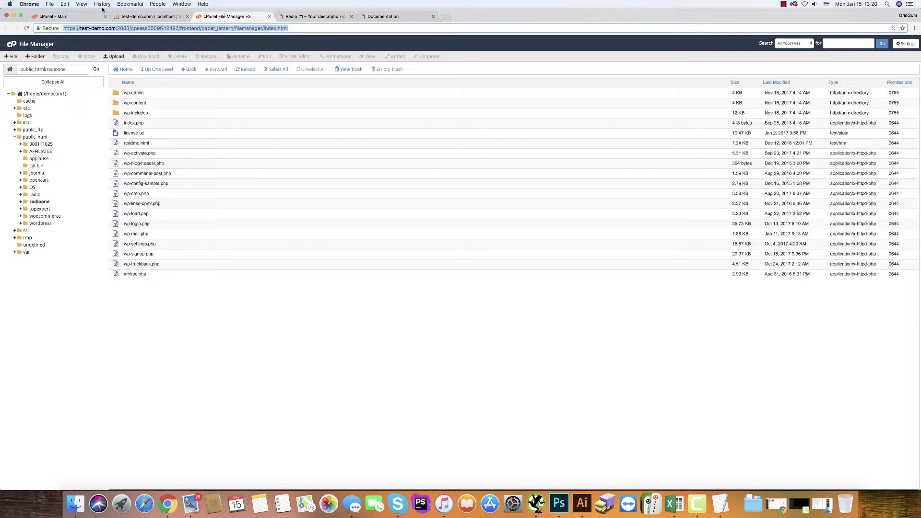
left_click(82, 5)
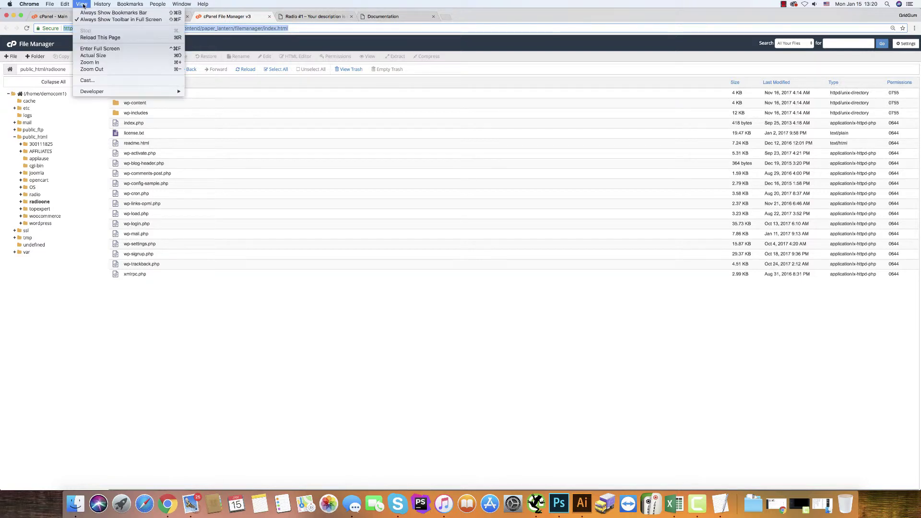
left_click(93, 56)
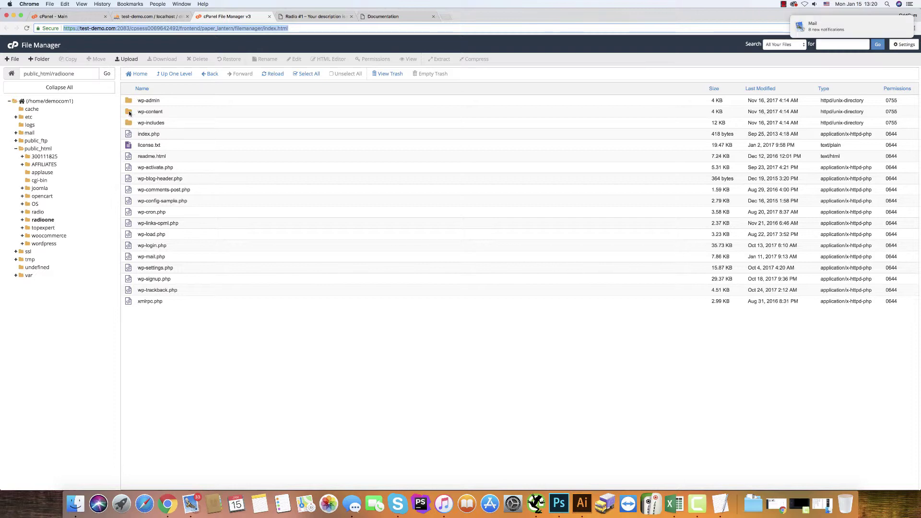
- Open wp-content and move the uploads folder to the trash
double_click(129, 113)
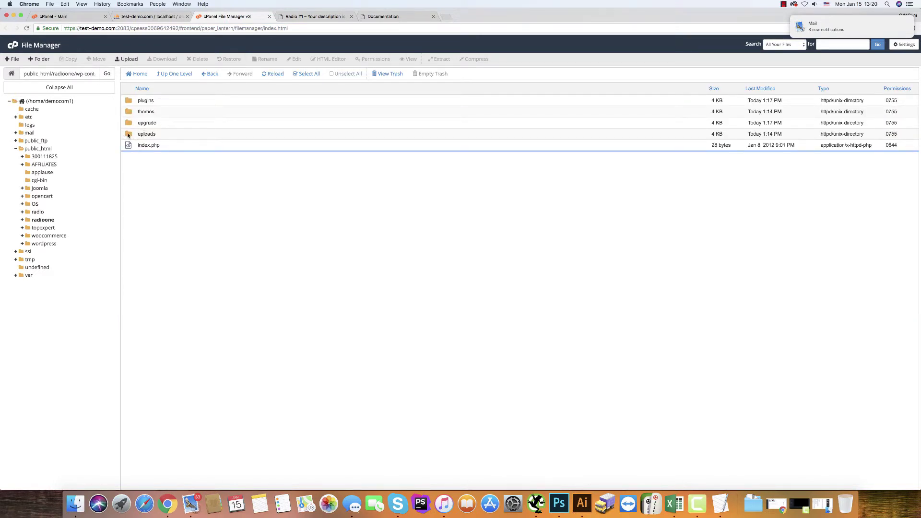
left_click(129, 135)
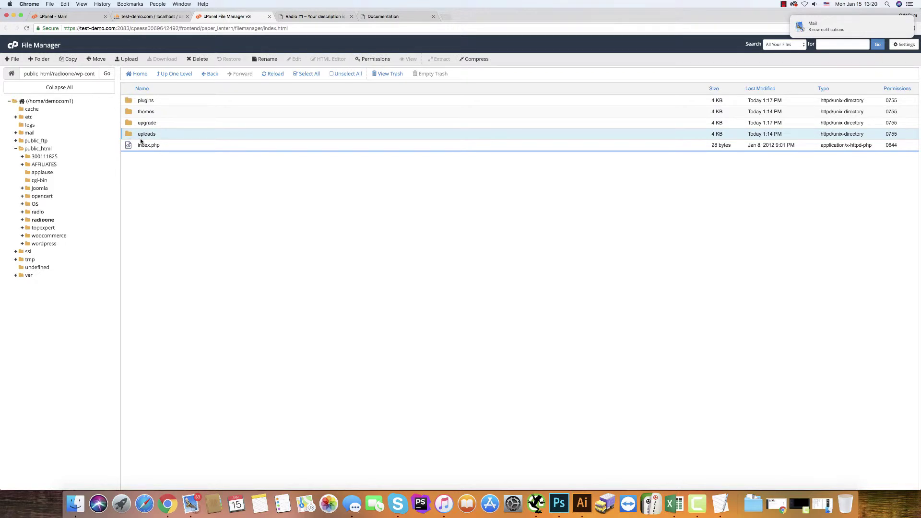
left_click(200, 60)
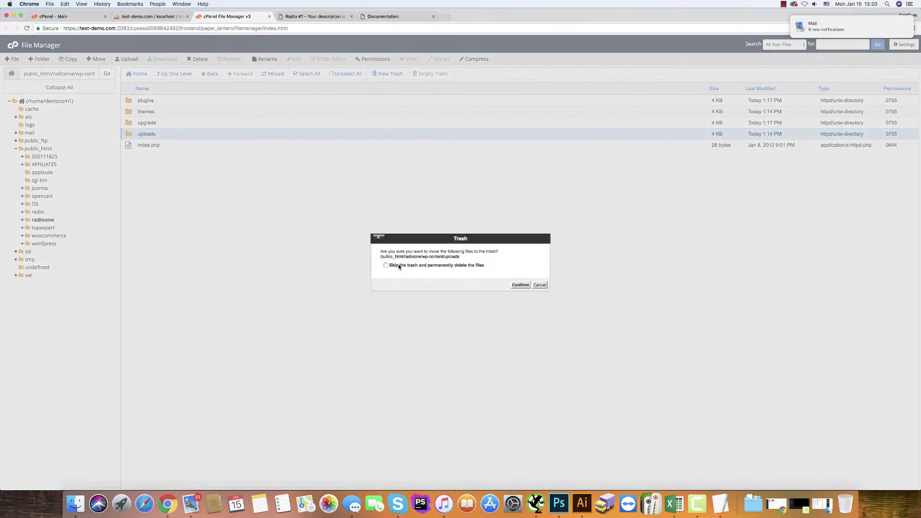
left_click(517, 286)
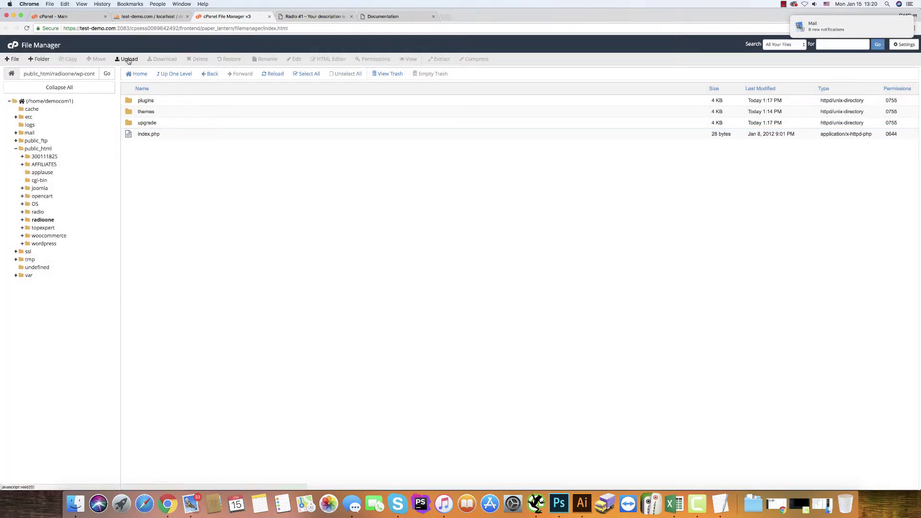
left_click(128, 59)
- Compress the 535 package's uploads folder to uploads.zip and upload it (28.97 MB) to wp-content
left_click(461, 160)
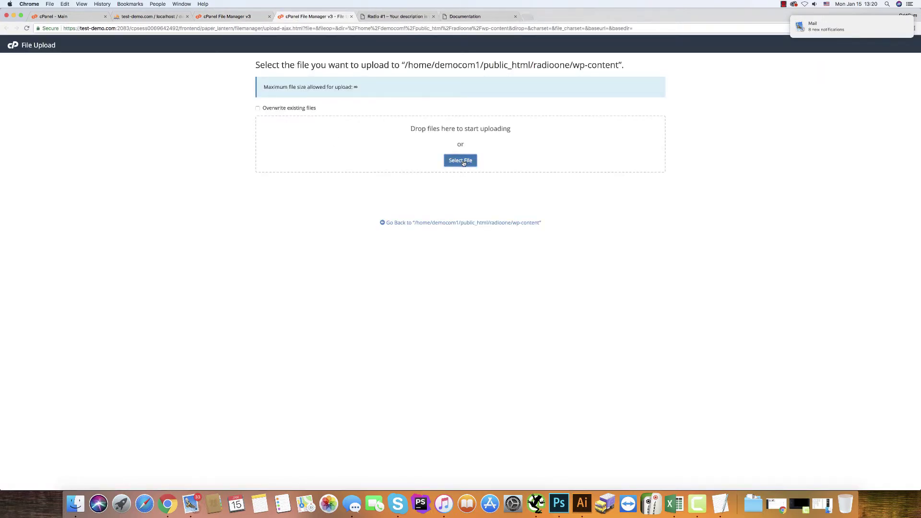
left_click(441, 42)
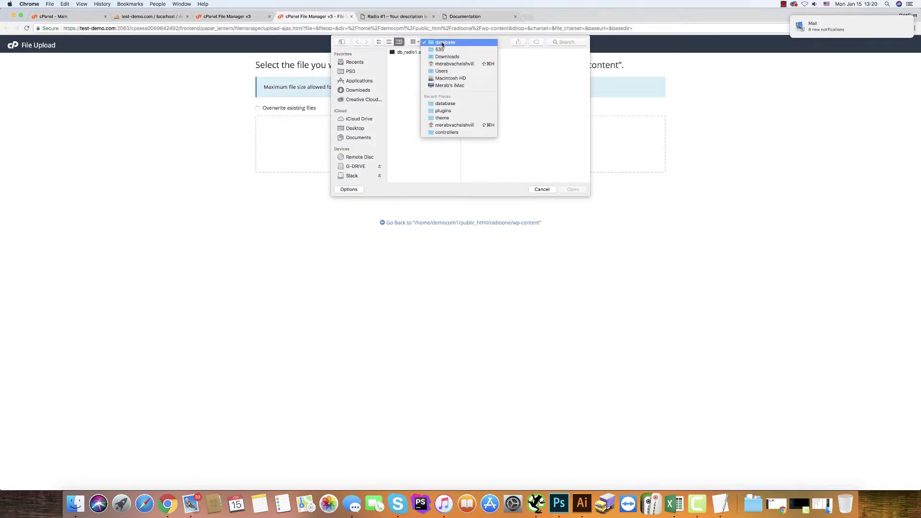
left_click(439, 49)
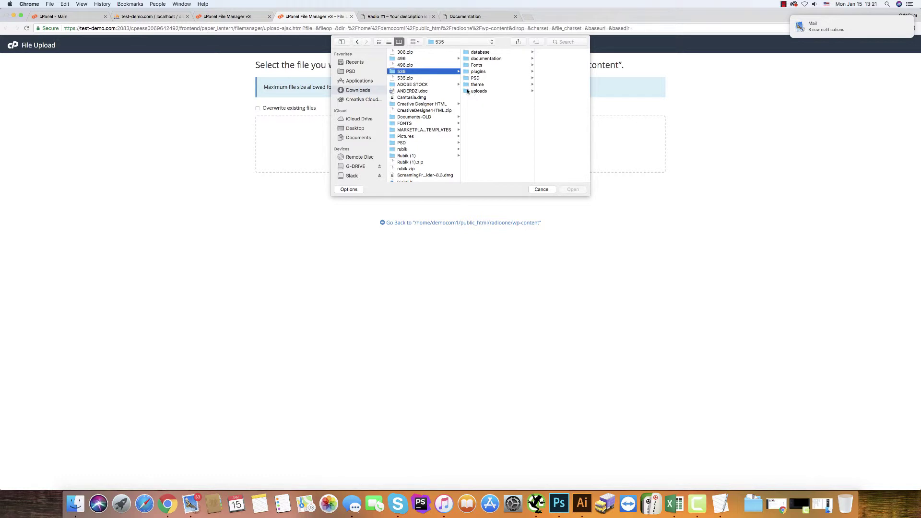
left_click(75, 503)
left_click(356, 238)
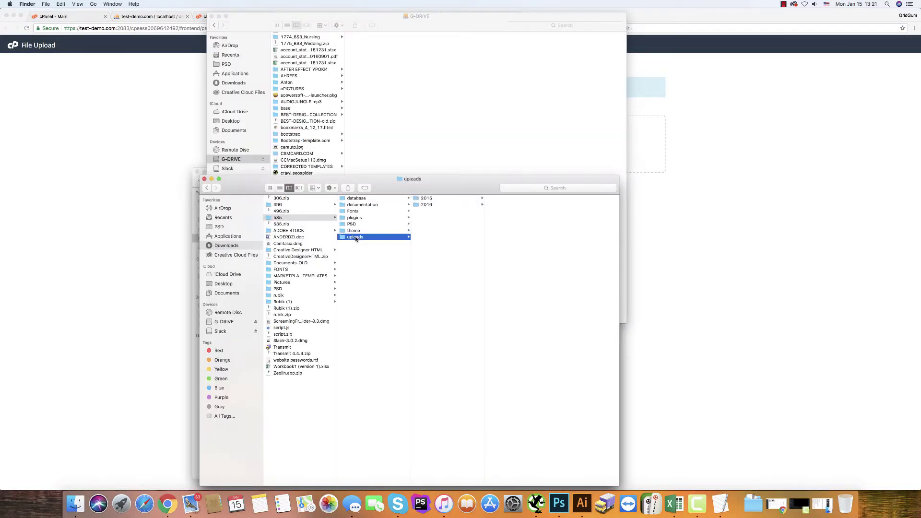
right_click(355, 238)
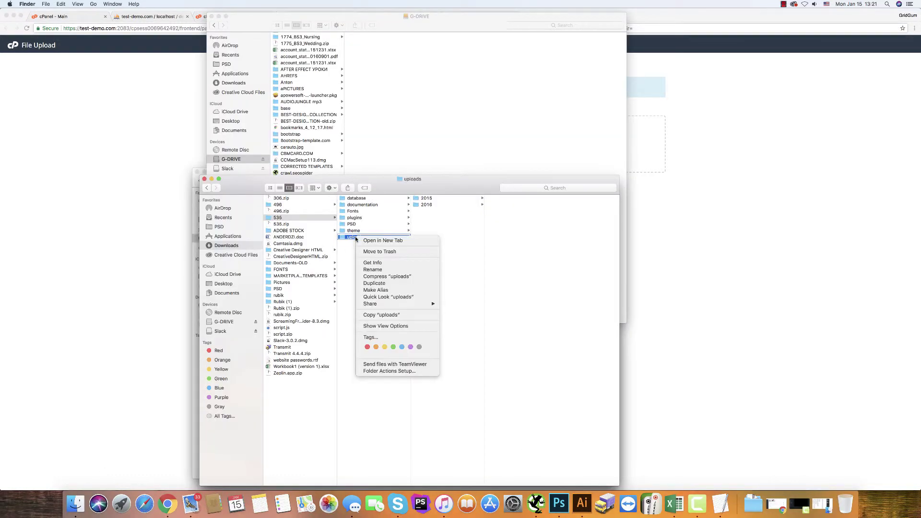
left_click(368, 276)
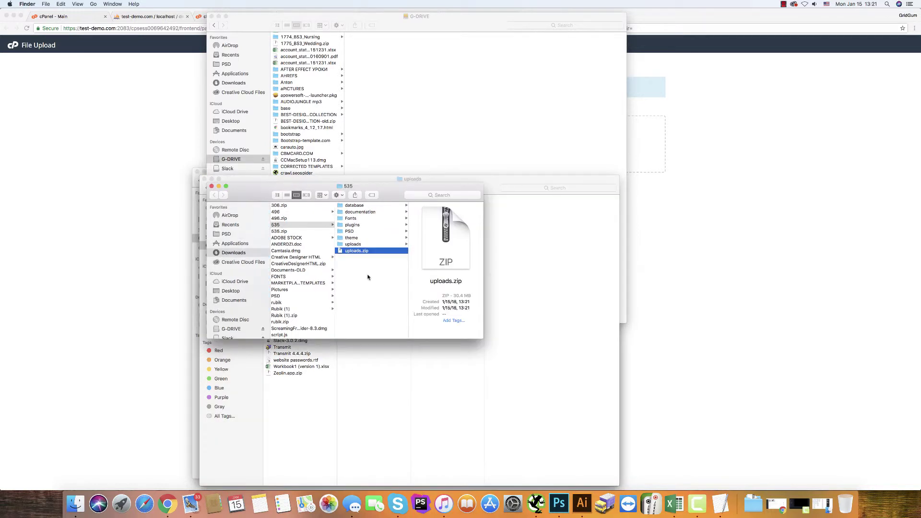
left_click(97, 152)
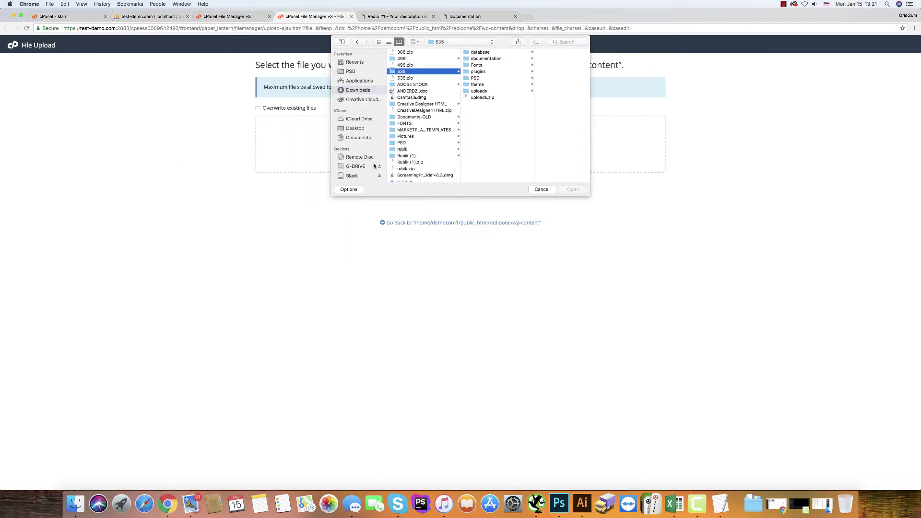
left_click(479, 98)
left_click(569, 190)
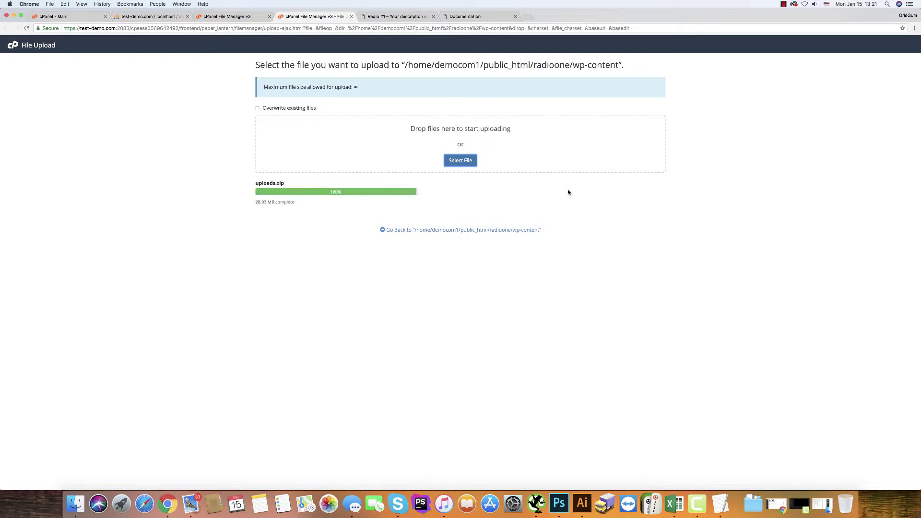
left_click(430, 231)
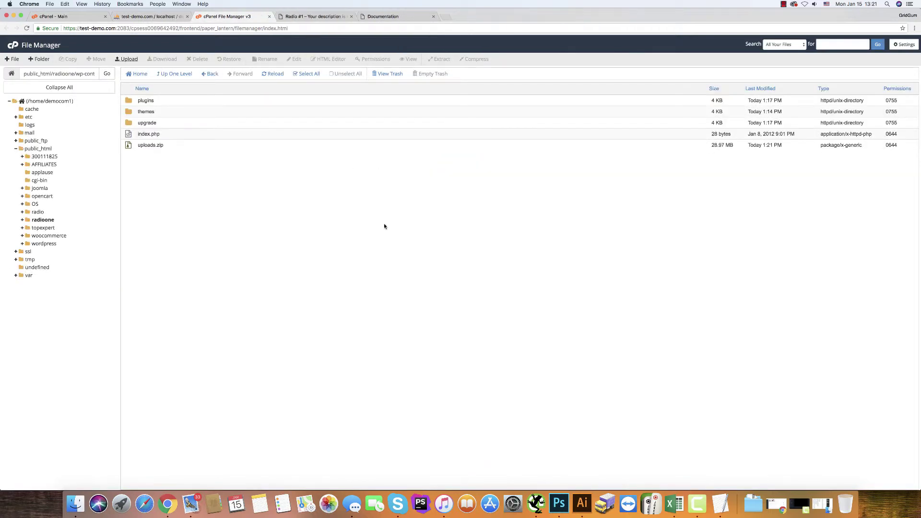
- Extract uploads.zip into wp-content and refresh the file list
left_click(129, 146)
left_click(437, 59)
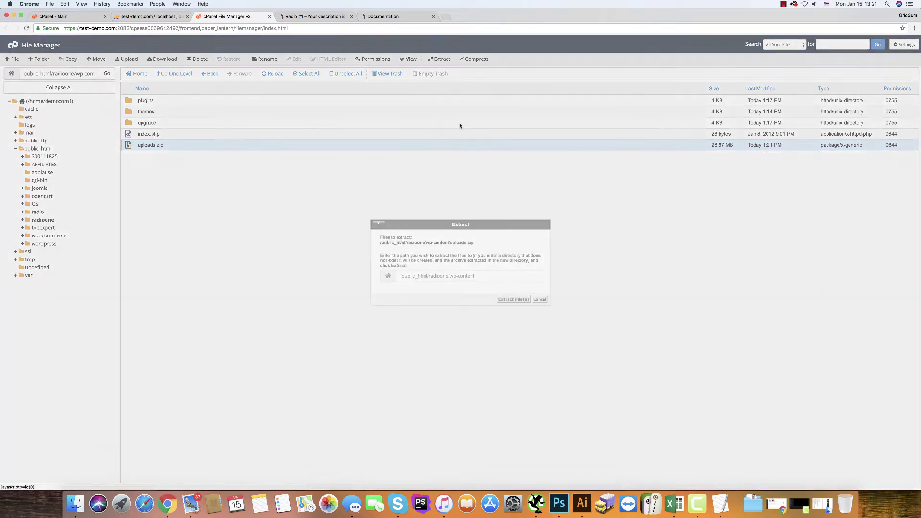
left_click(509, 300)
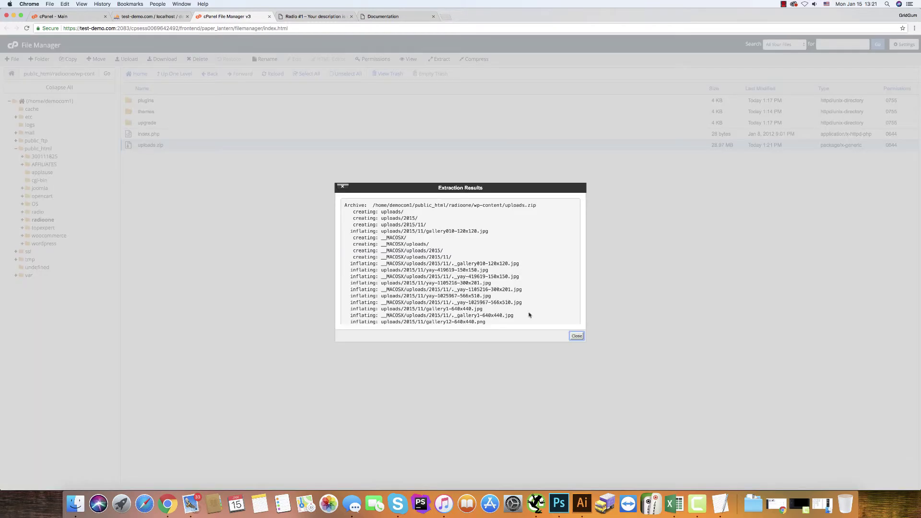
left_click(576, 336)
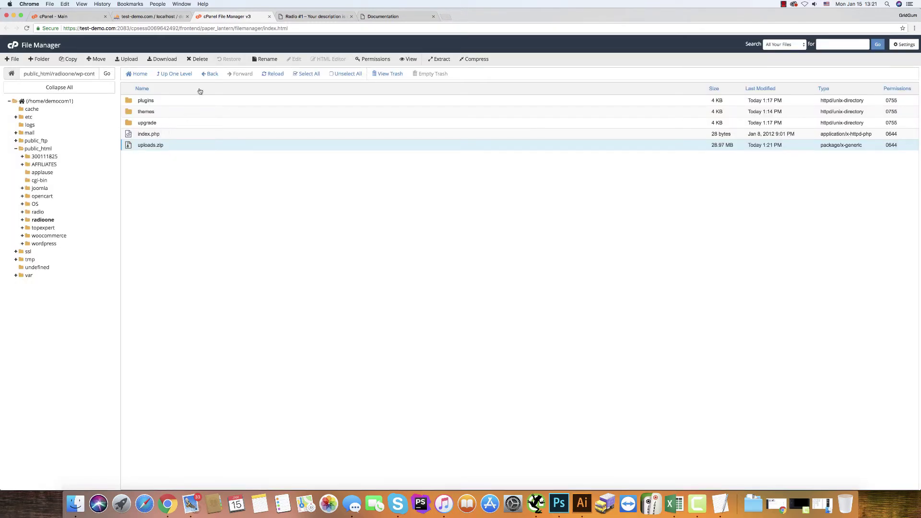
left_click(274, 74)
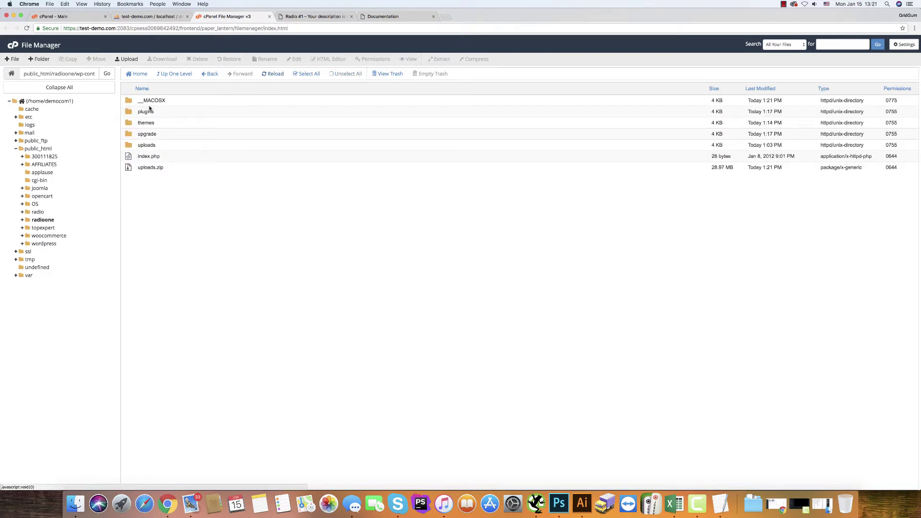
- Delete the __MACOSX folder from wp-content, then switch to the Radio One site tab
left_click(128, 100)
left_click(195, 58)
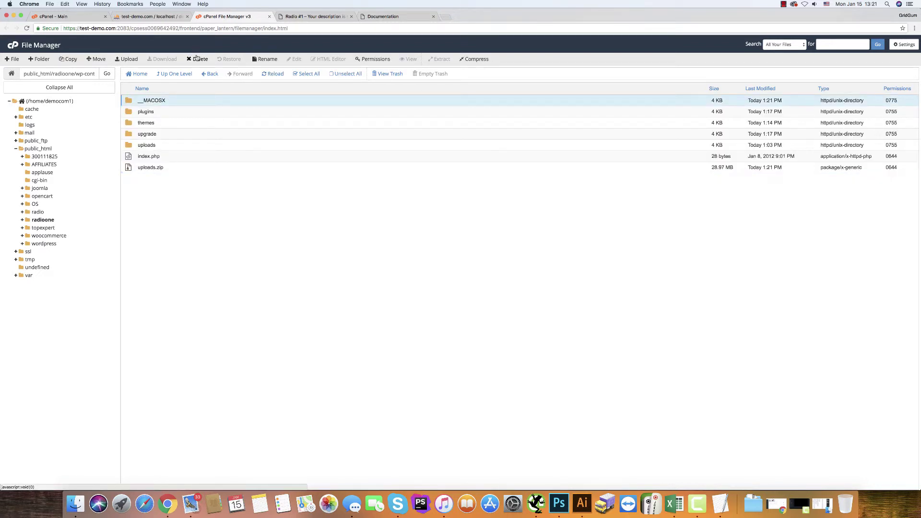
left_click(520, 285)
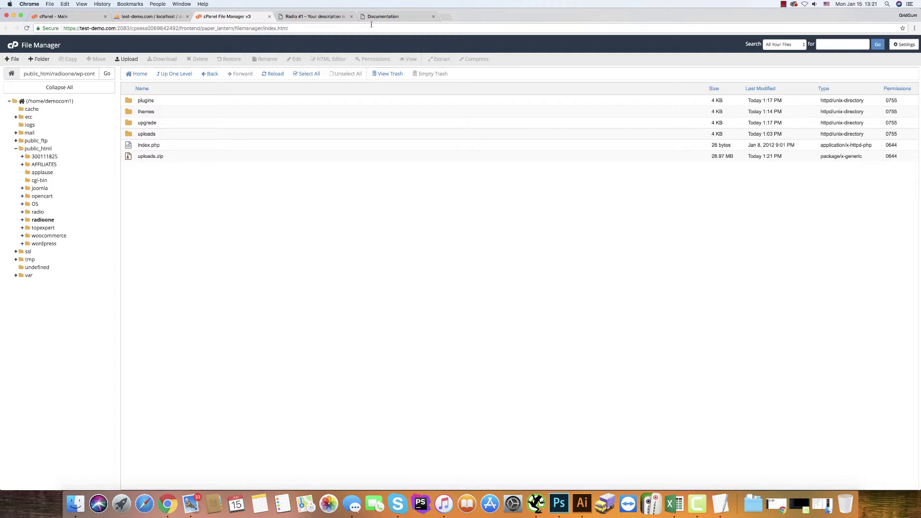
left_click(301, 16)
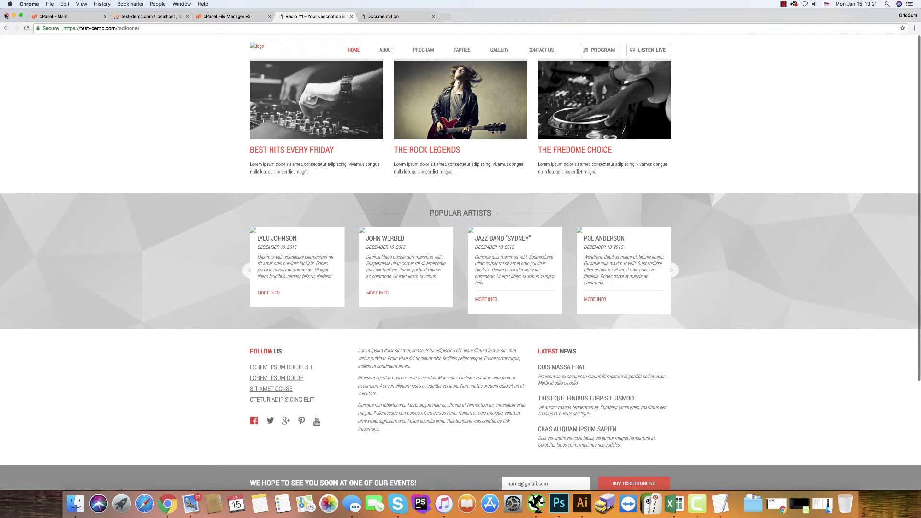
- Reload the Radio One home page and cycle the hero slider, including the Rock Concert For You slide
key("super+r")
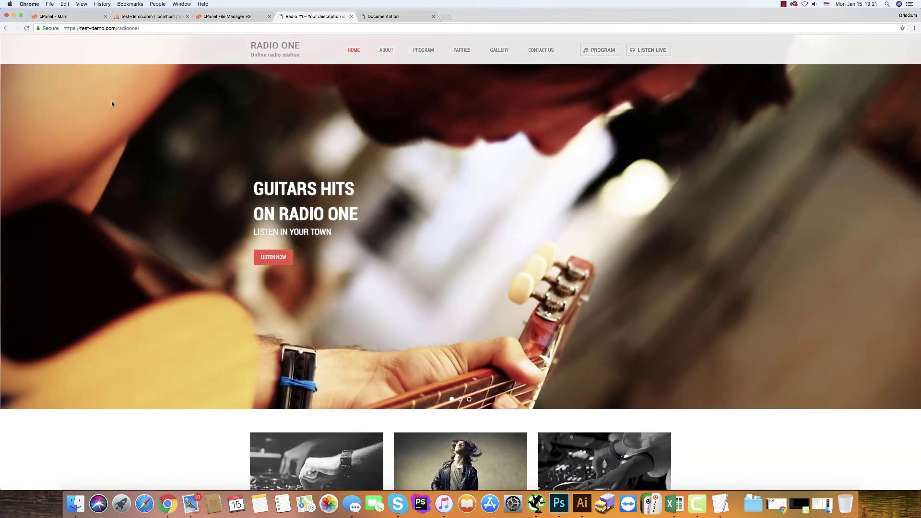
scroll(112, 104, "down", 15)
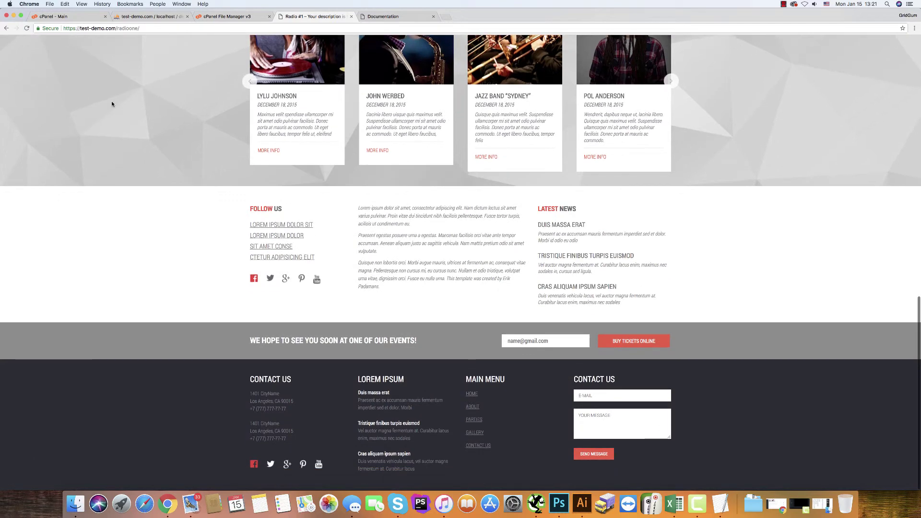
key("super+Up")
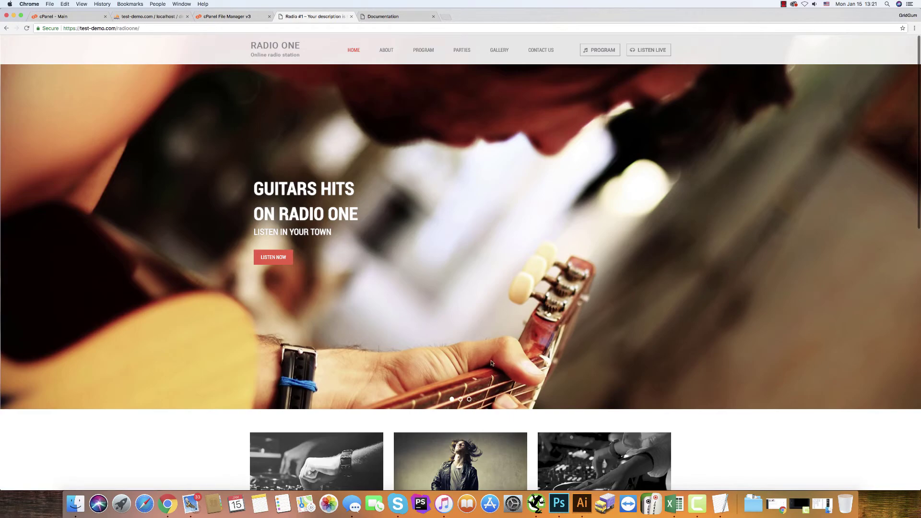
left_click(470, 400)
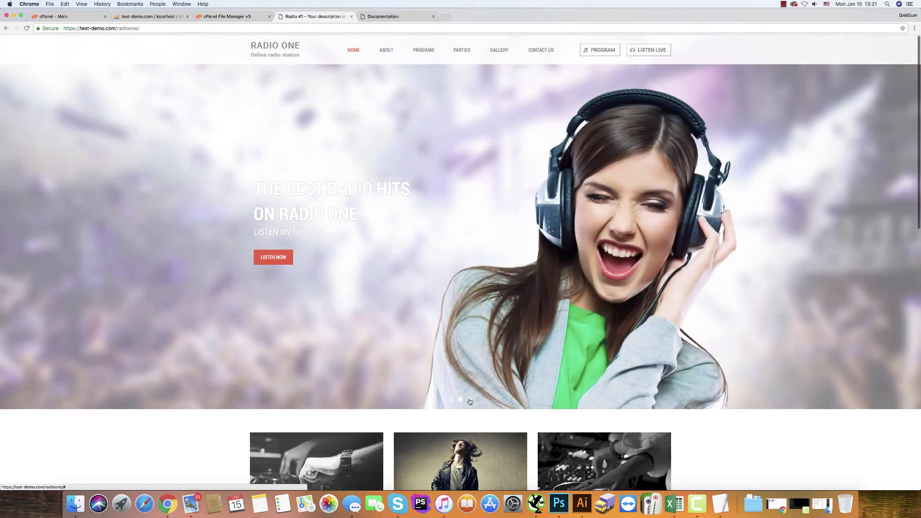
left_click(452, 400)
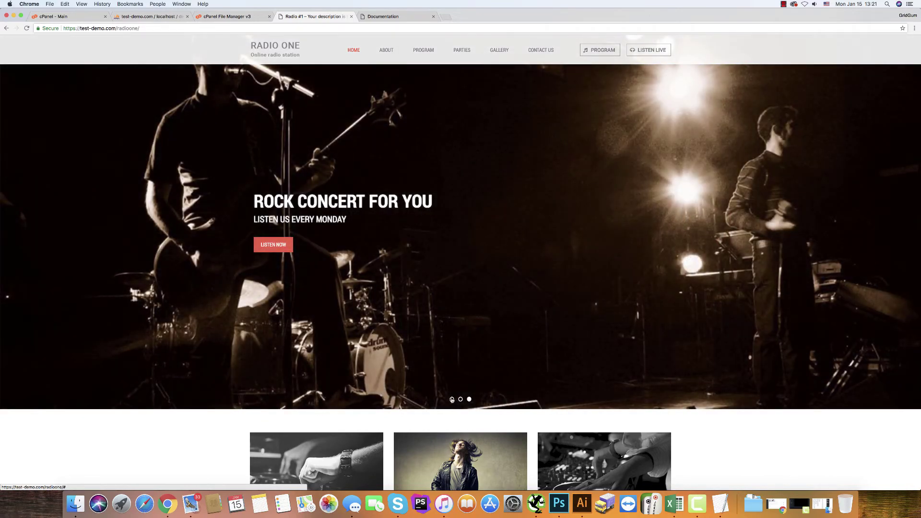
left_click(460, 400)
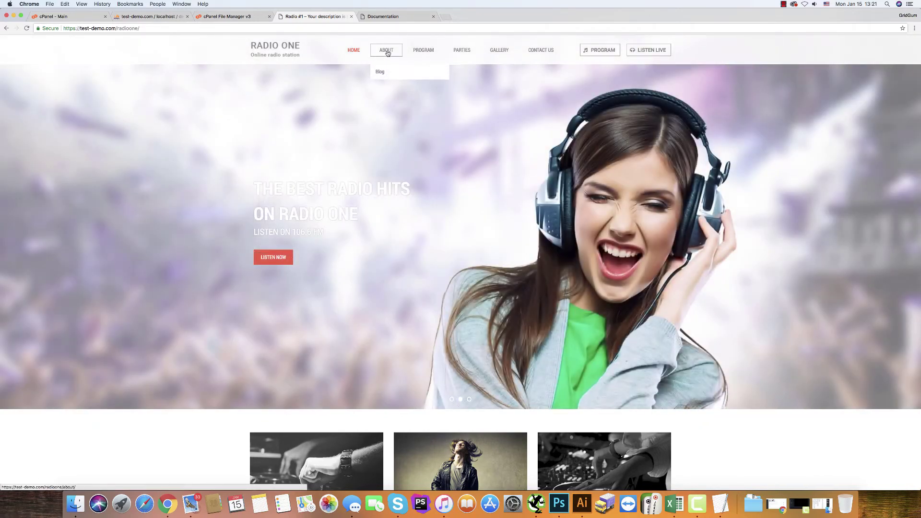
- Browse the About, Program and Program 1 pages, then play and pause a track on Listen Live
left_click(387, 52)
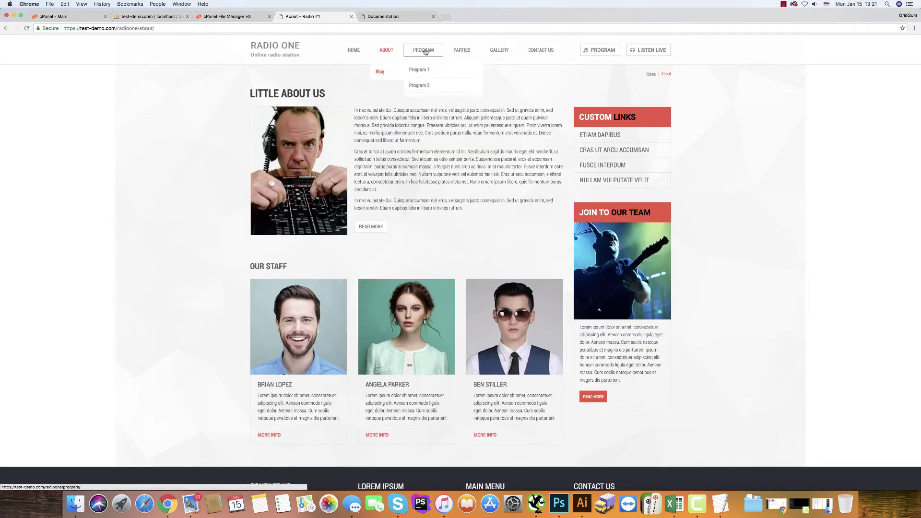
left_click(425, 52)
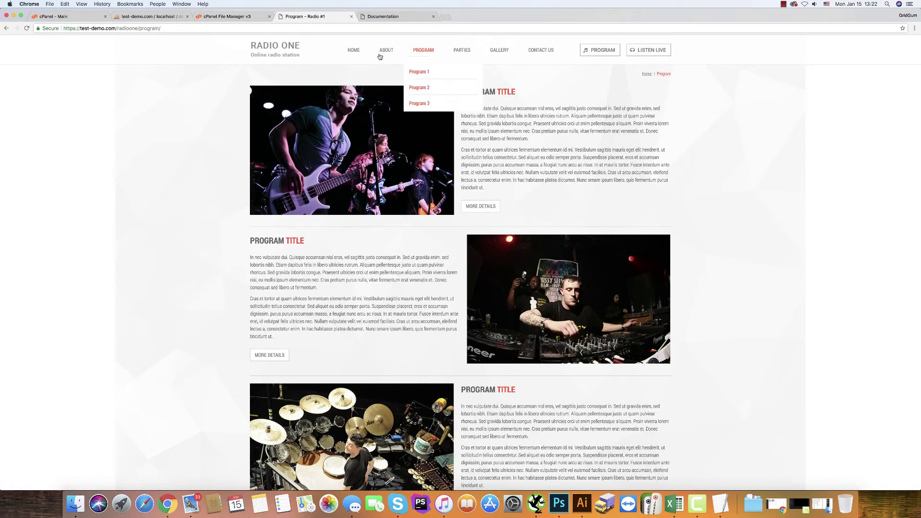
left_click(419, 72)
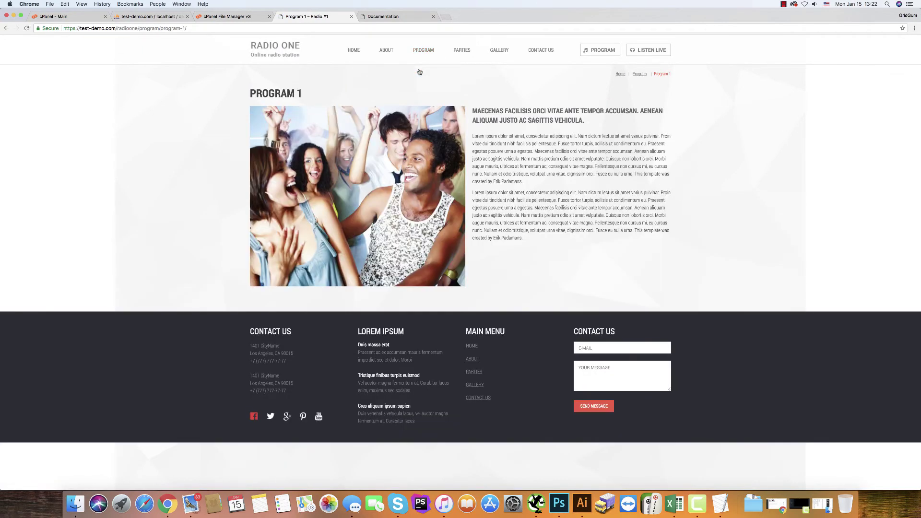
left_click(643, 51)
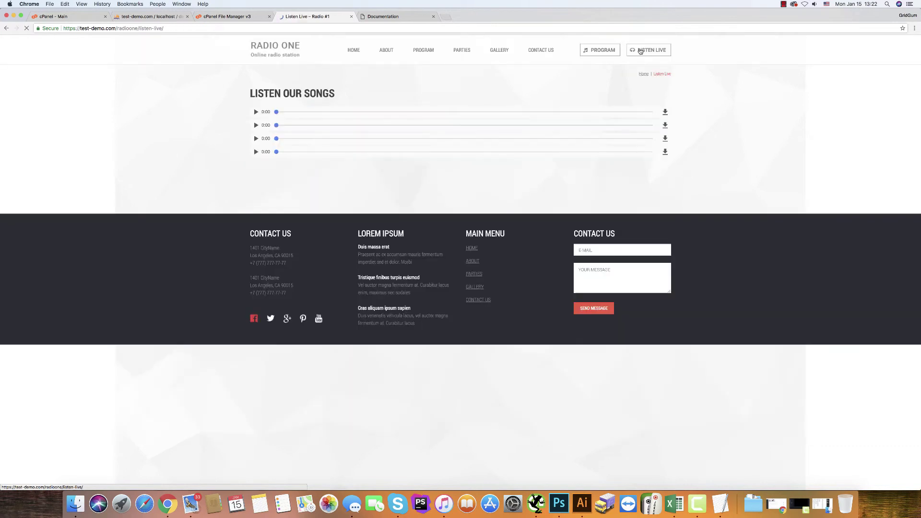
left_click(263, 113)
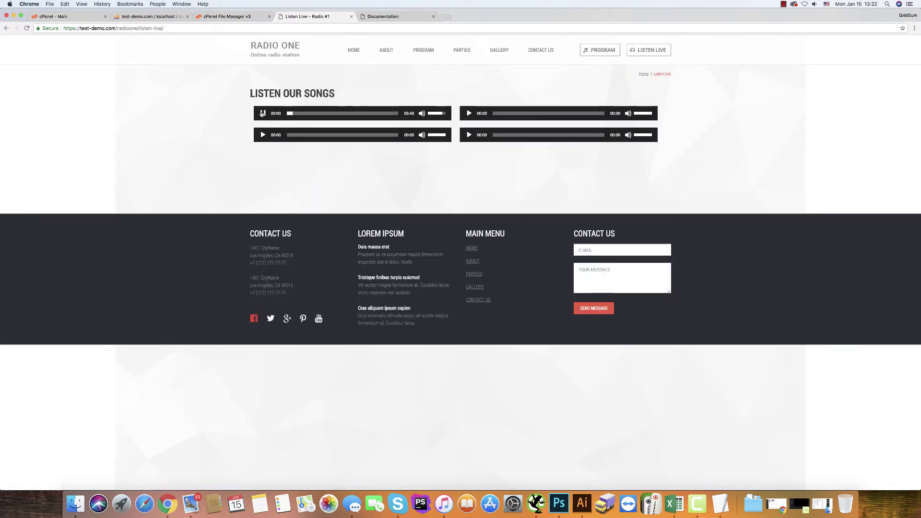
left_click(263, 114)
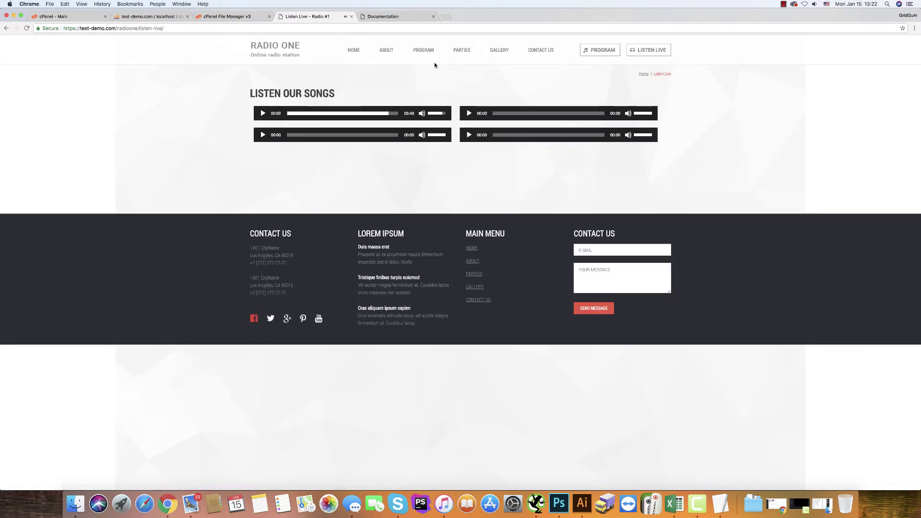
- View the Upcoming Parties page, page through Gallery photos enlarged, and open Contact Us
left_click(471, 48)
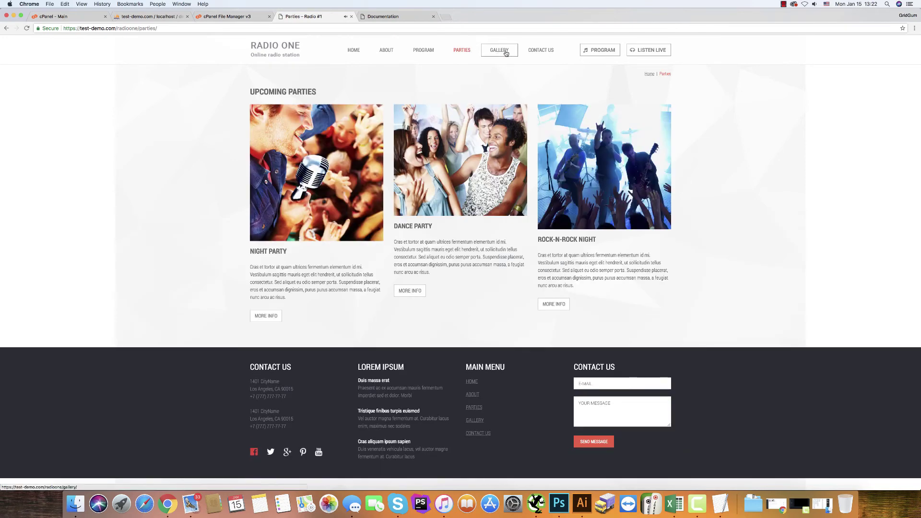
left_click(504, 52)
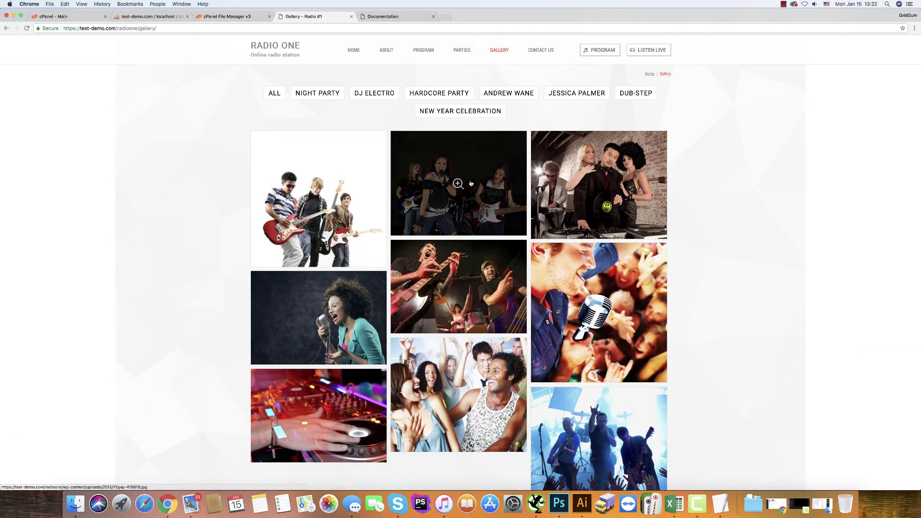
left_click(471, 182)
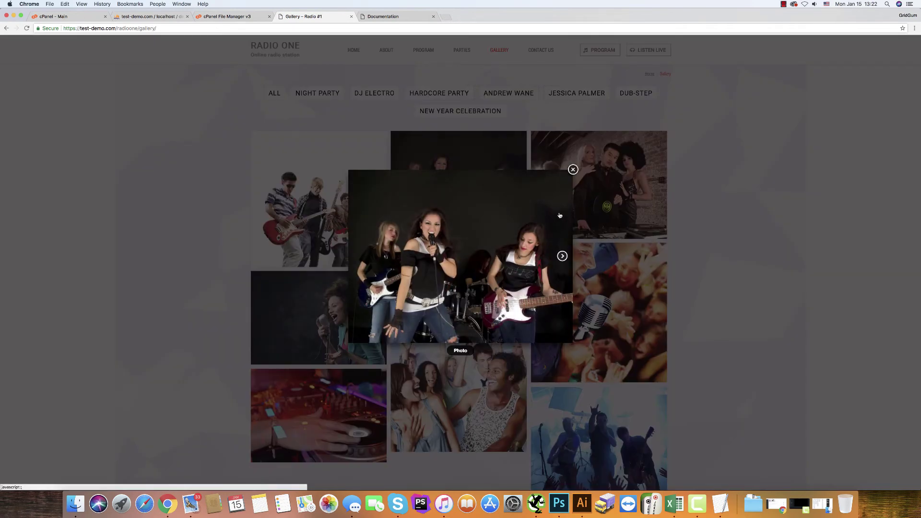
left_click(562, 256)
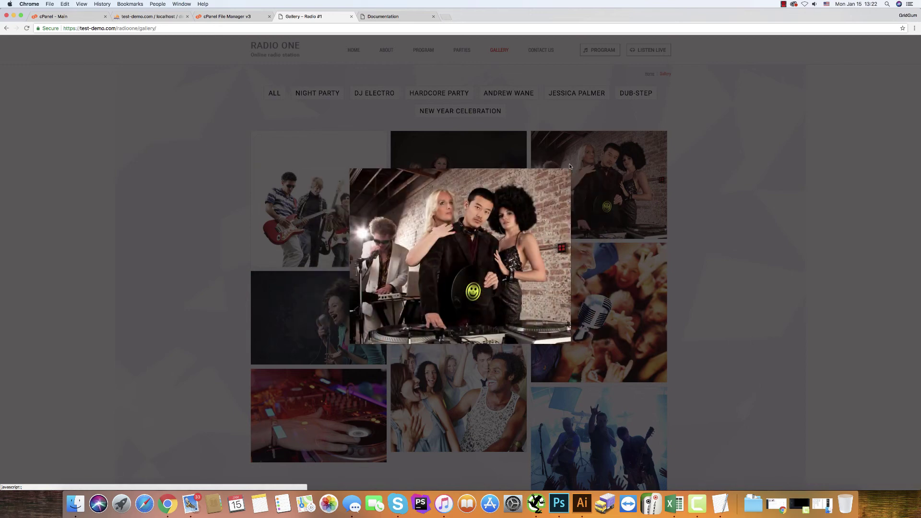
left_click(571, 168)
left_click(540, 50)
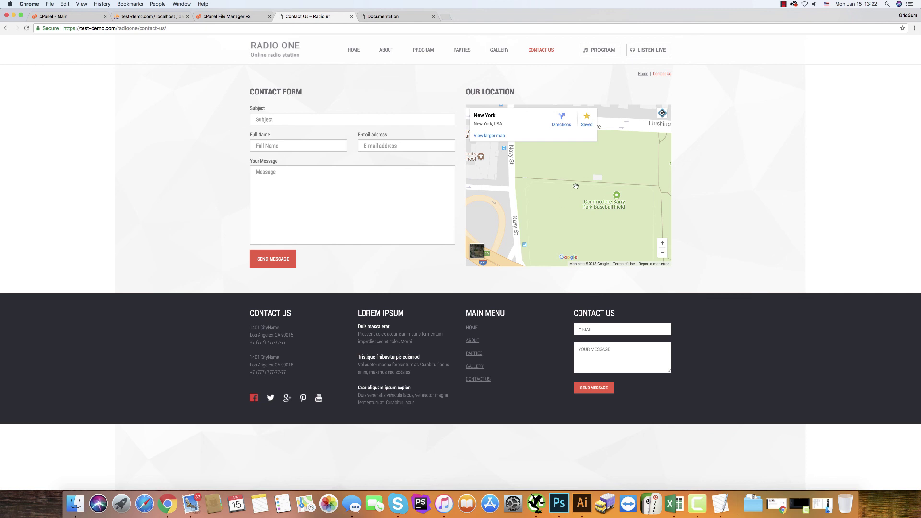
left_click(783, 5)
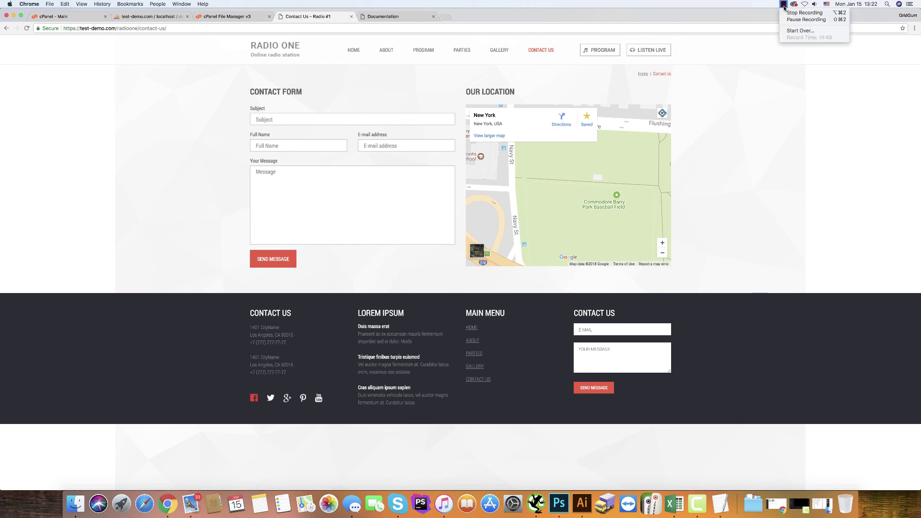